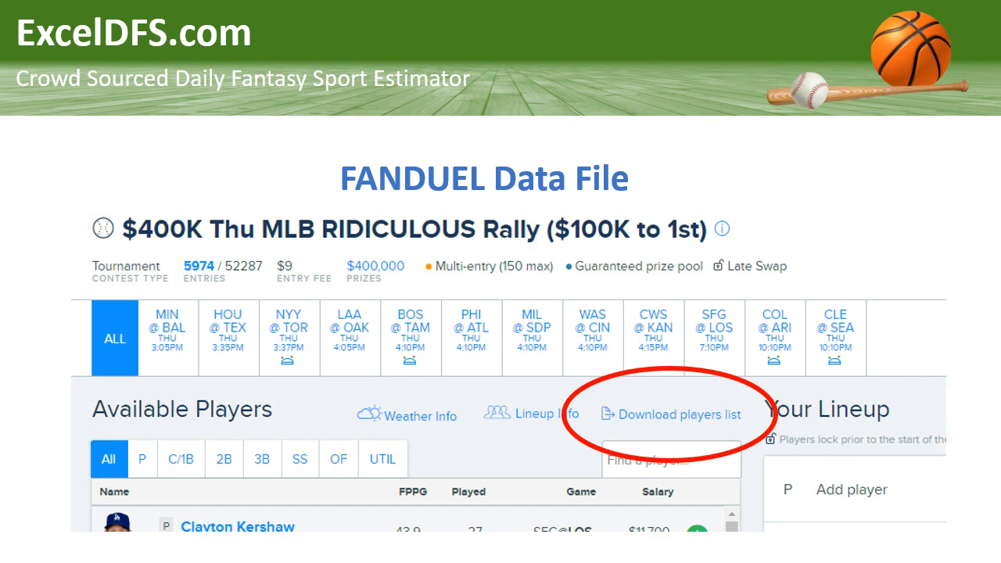
{"action": "key", "text": "Right"}
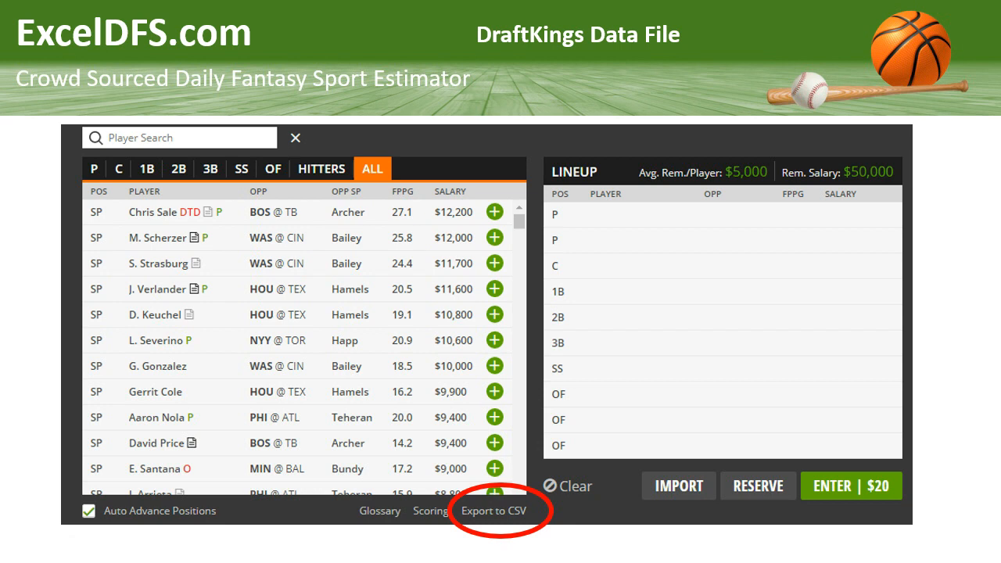
{"action": "key", "text": "alt+Tab"}
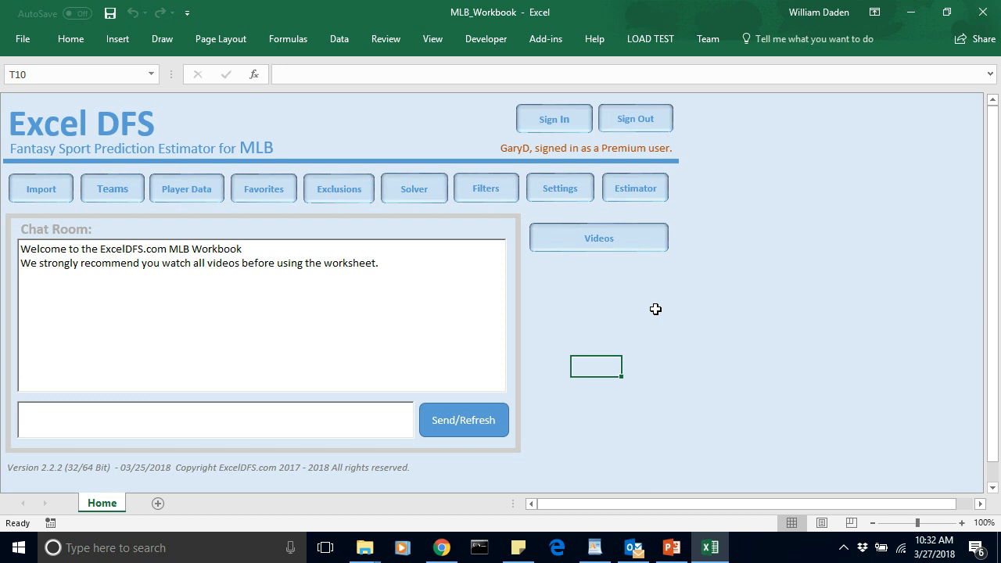
{"action": "left_click", "coordinate": [51, 197]}
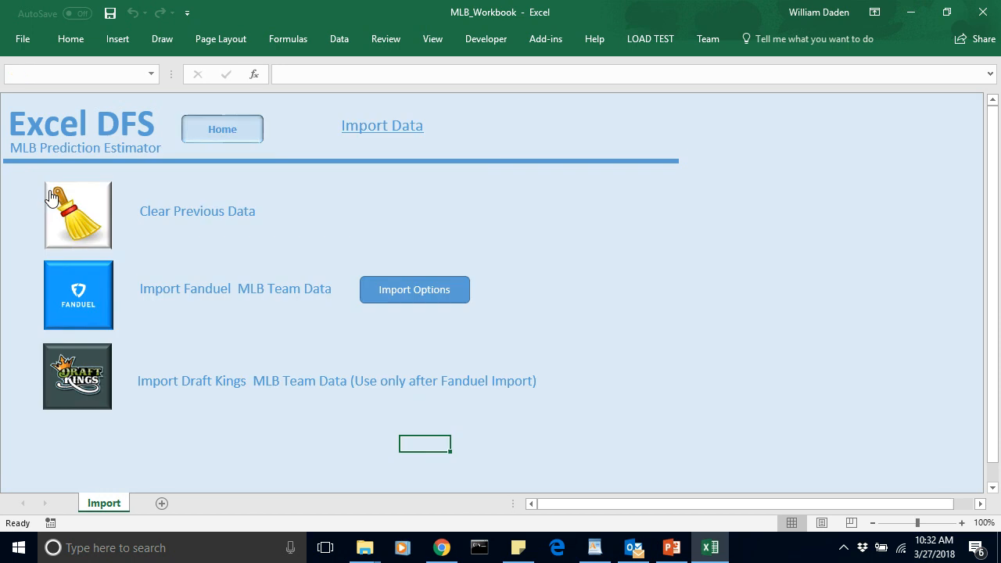
{"action": "left_click", "coordinate": [79, 291]}
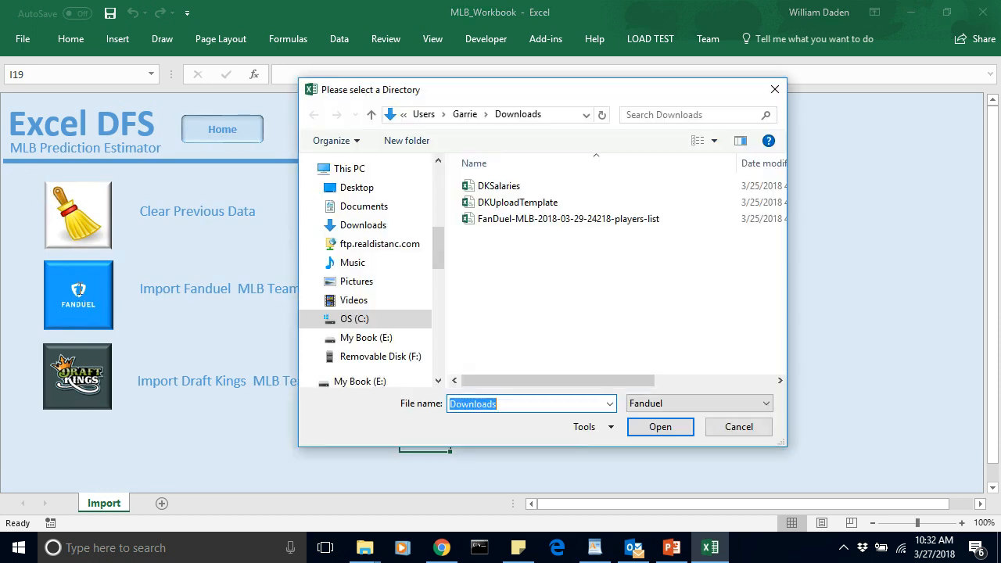
{"action": "left_click", "coordinate": [515, 222]}
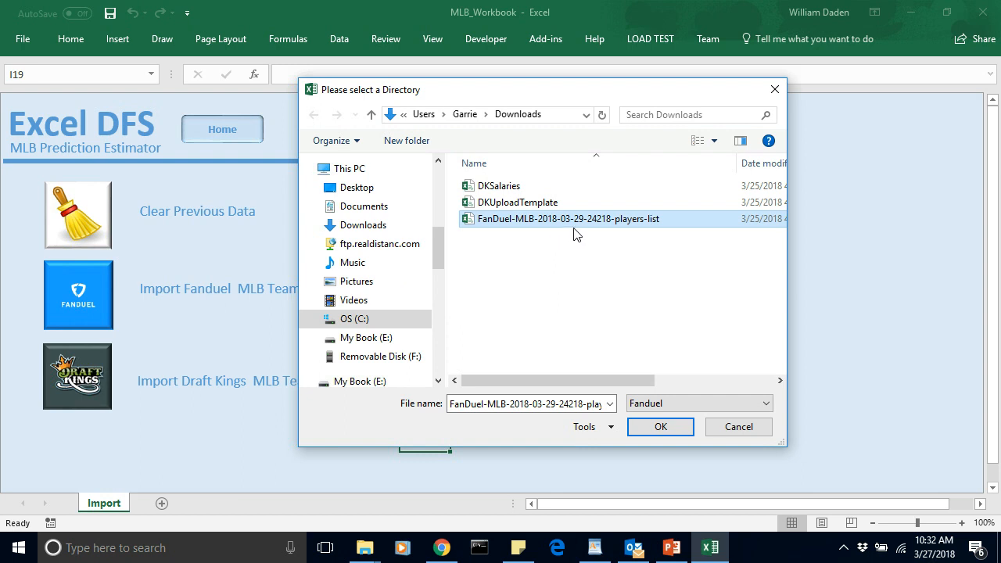
{"action": "left_click", "coordinate": [663, 429]}
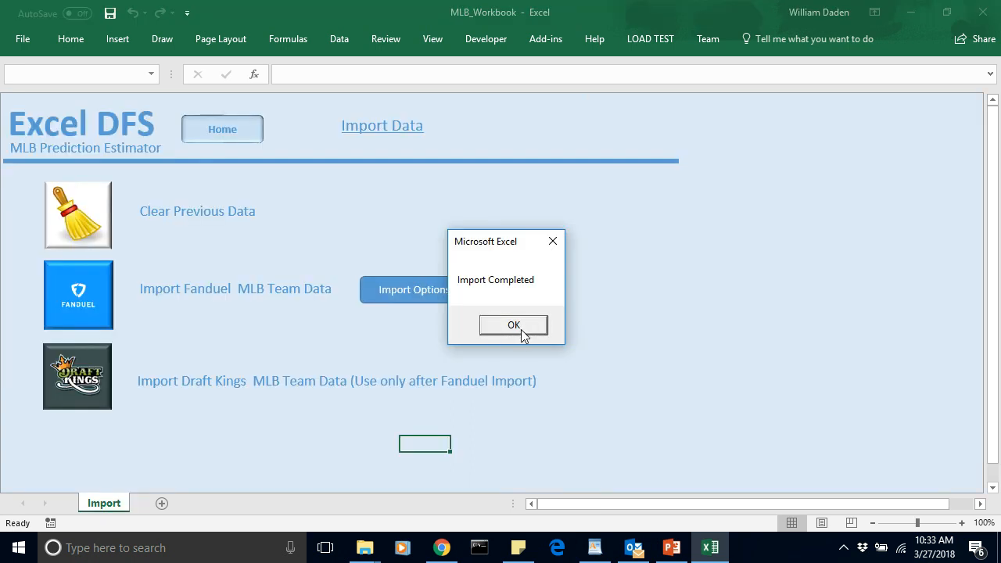
{"action": "left_click", "coordinate": [514, 325]}
Step: Review the import options that limit which FanDuel players are loaded, and return to the workbook's home page
{"action": "left_click", "coordinate": [419, 295]}
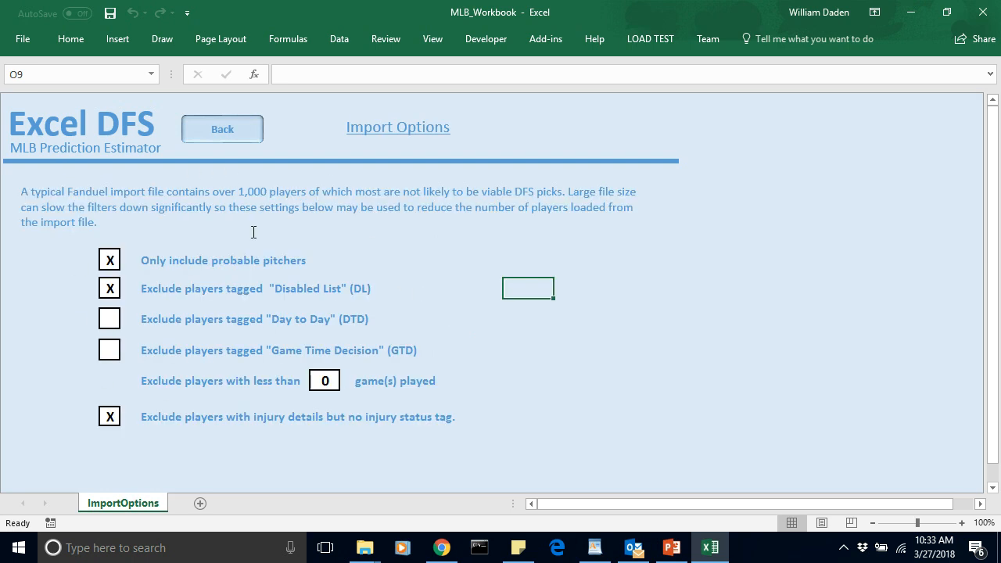
{"action": "left_click", "coordinate": [221, 131]}
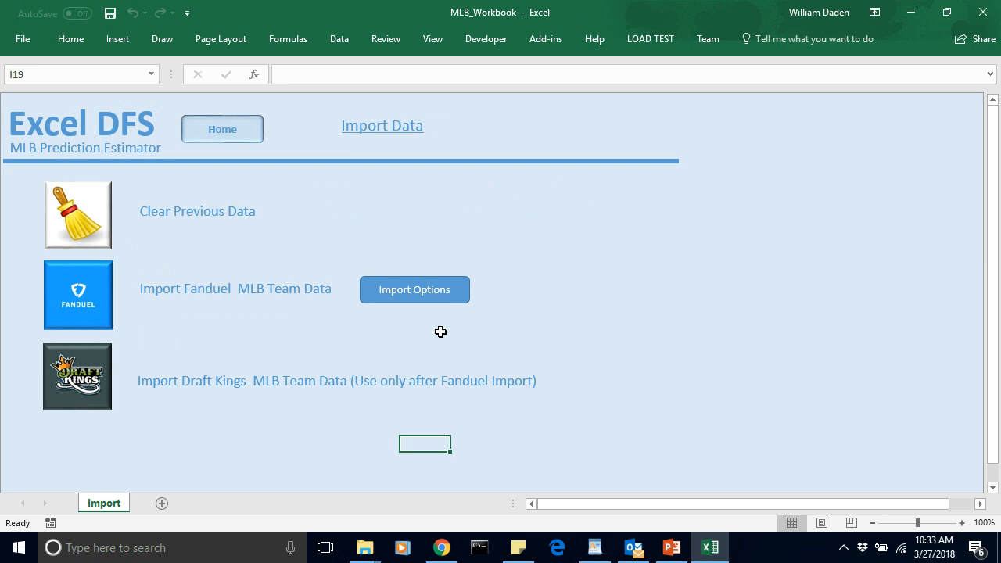
{"action": "left_click", "coordinate": [229, 131]}
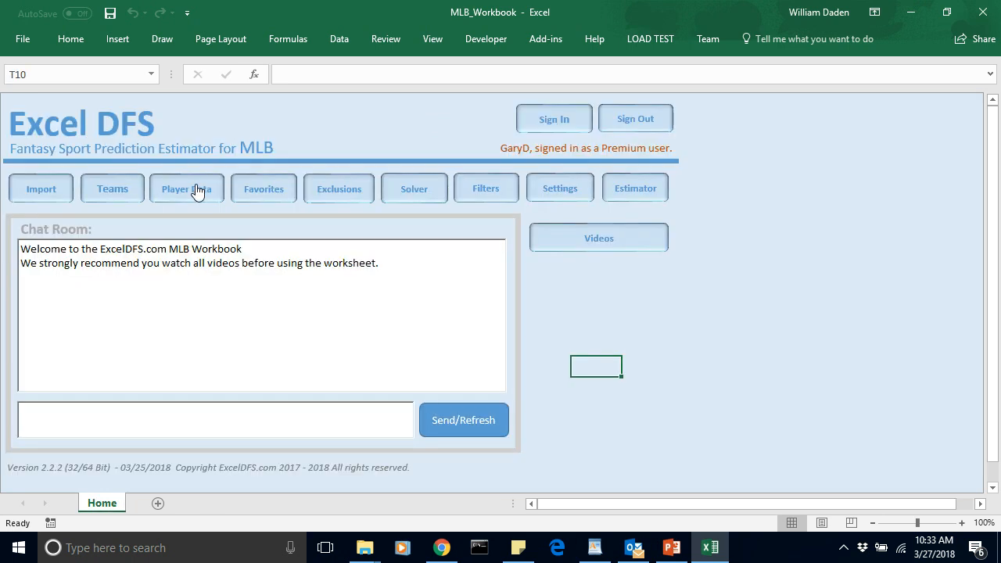
Step: Look through the imported player data table across to the DraftKings columns, and return to the home page
{"action": "left_click", "coordinate": [197, 191]}
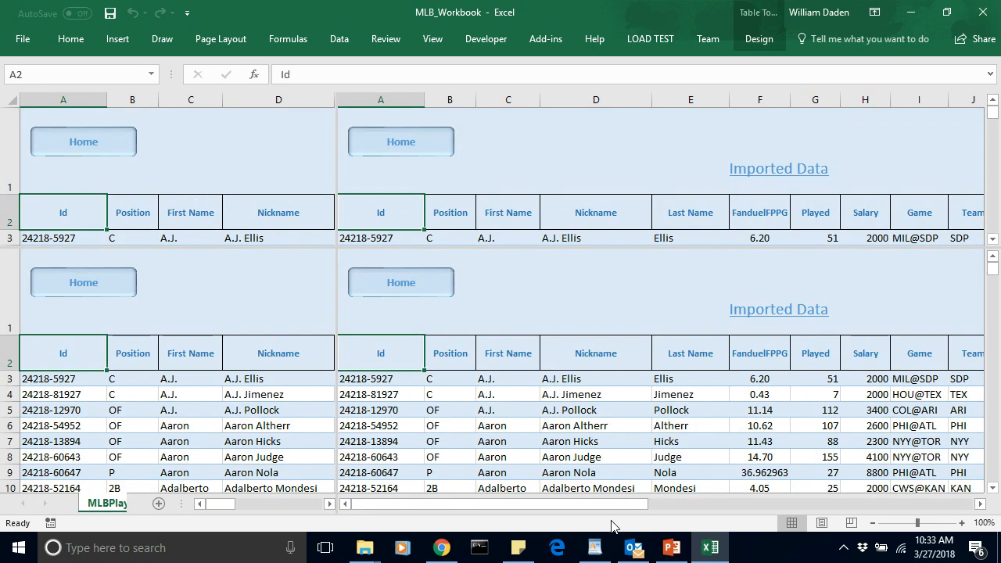
{"action": "left_click_drag", "start_coordinate": [605, 507], "coordinate": [953, 490]}
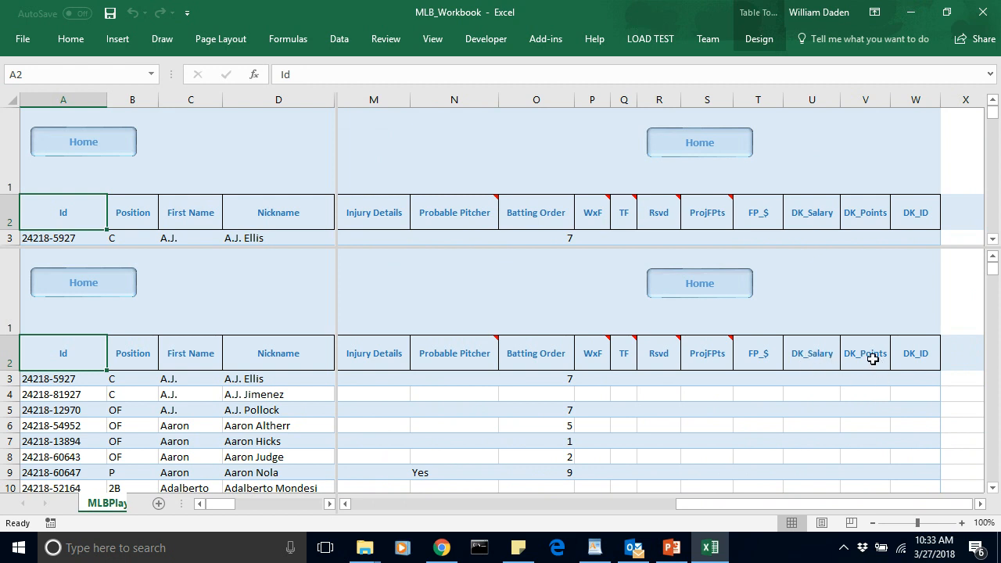
{"action": "left_click_drag", "start_coordinate": [715, 503], "coordinate": [350, 522]}
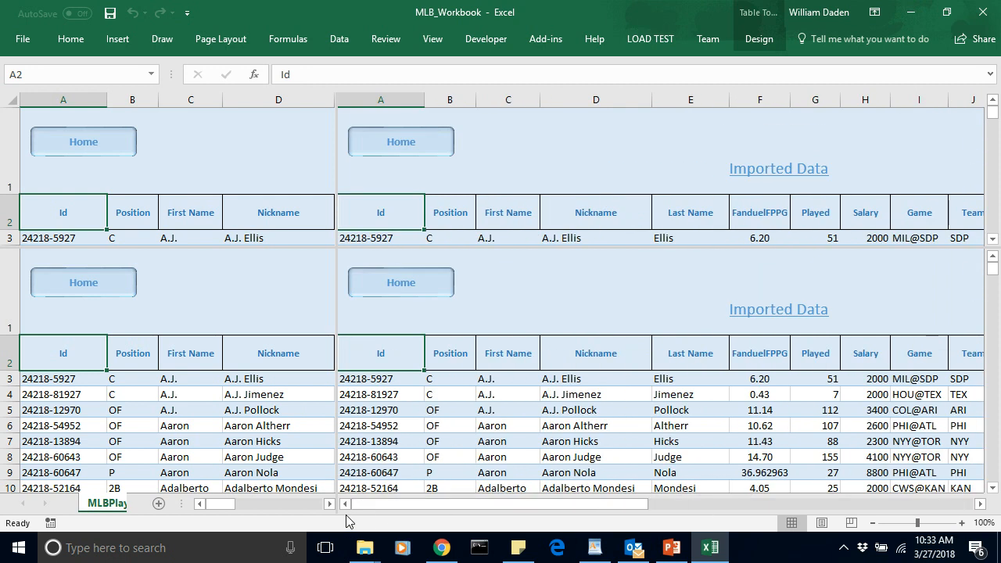
{"action": "left_click", "coordinate": [400, 283]}
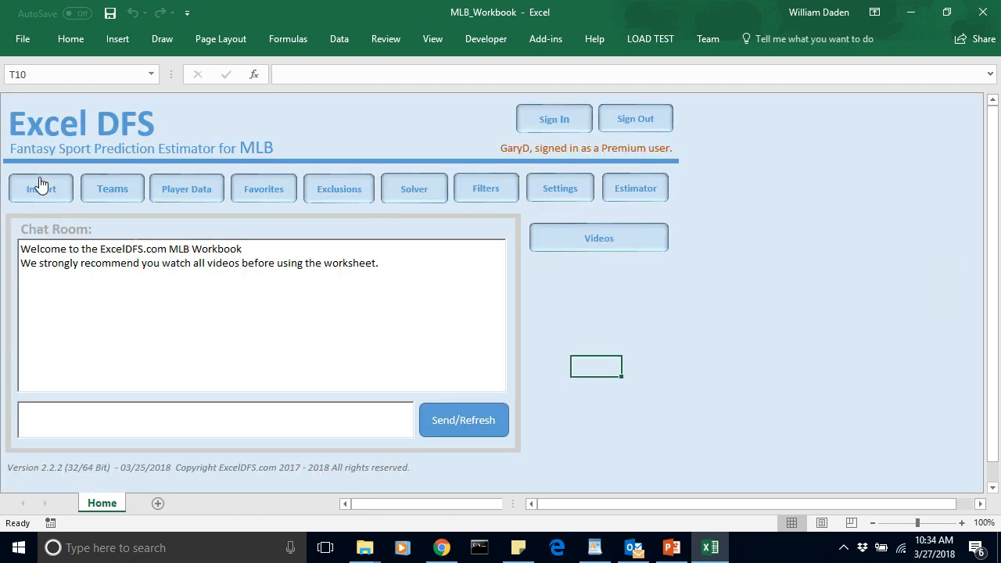
Step: Import the DraftKings team data from the DKSalaries file, affirming that the FanDuel file is already imported, and return to the home page
{"action": "left_click", "coordinate": [37, 194]}
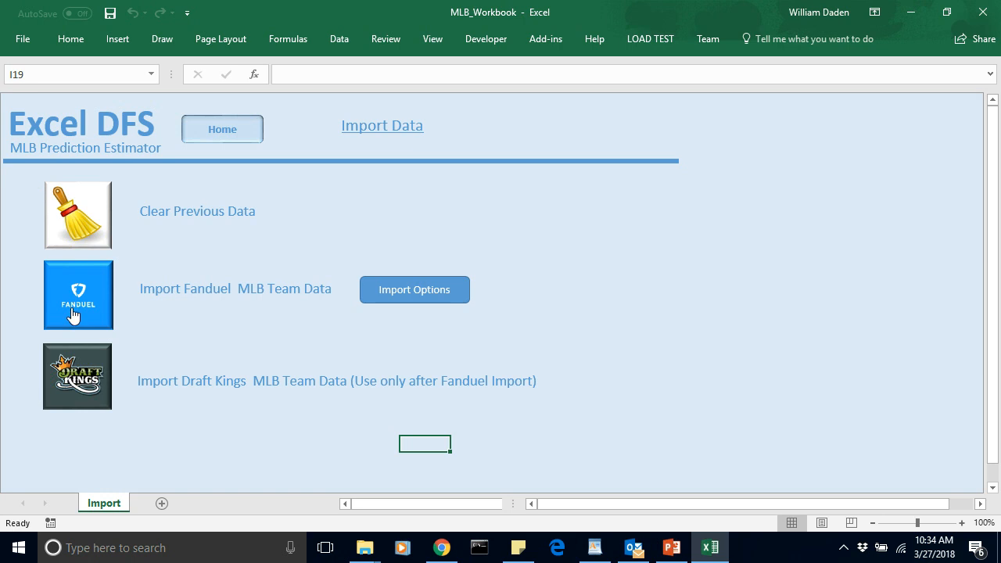
{"action": "left_click", "coordinate": [78, 393]}
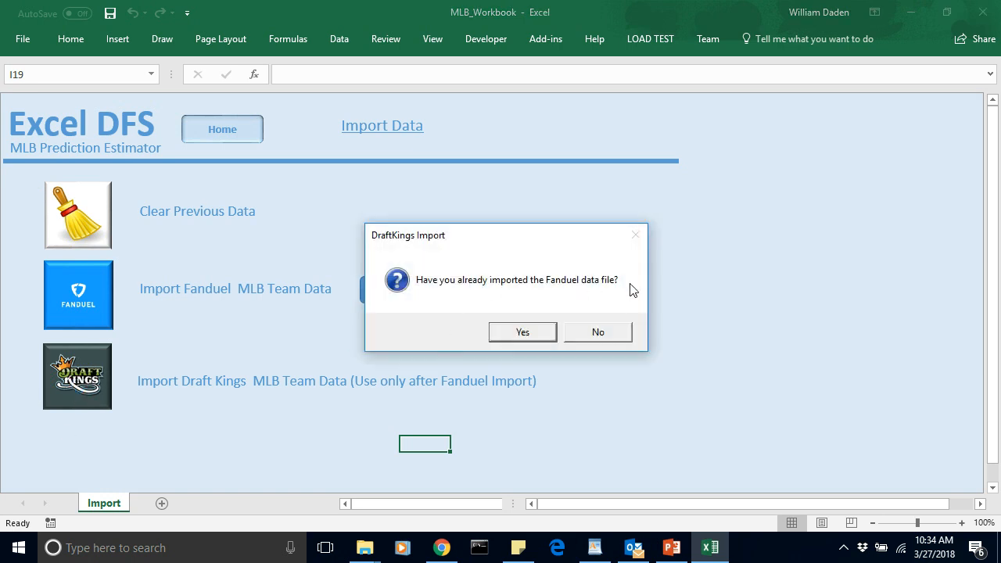
{"action": "left_click", "coordinate": [530, 335]}
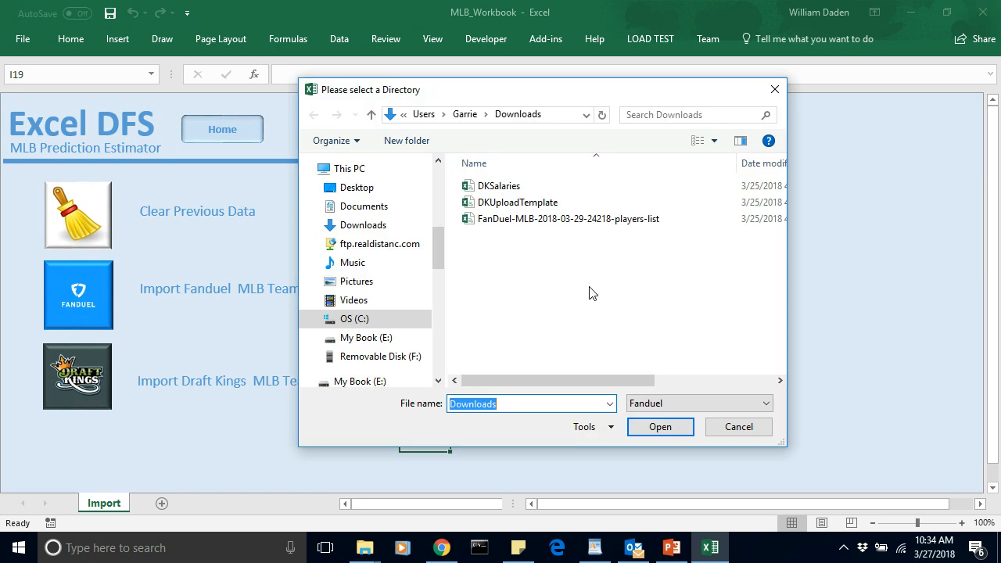
{"action": "left_click", "coordinate": [498, 188]}
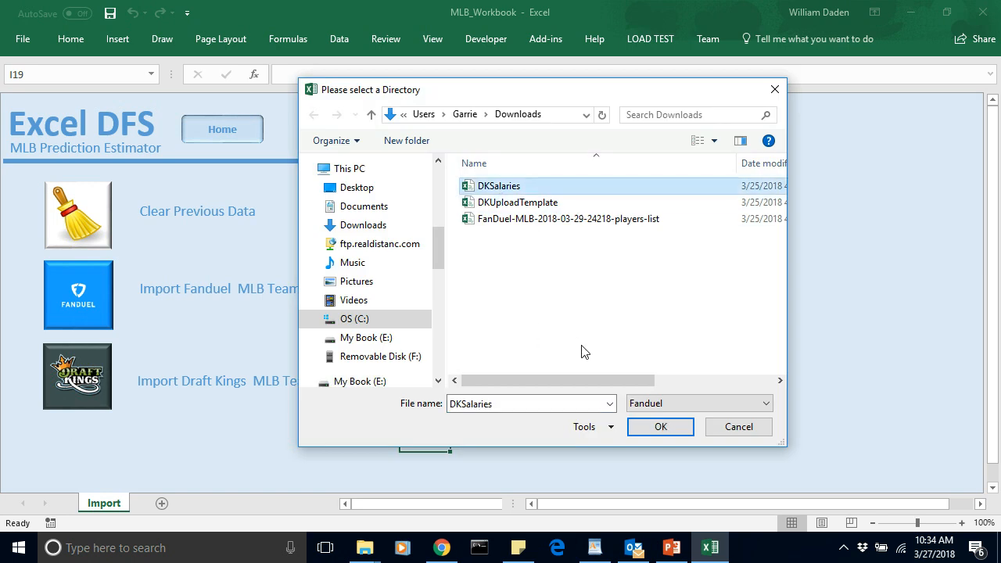
{"action": "left_click", "coordinate": [662, 428]}
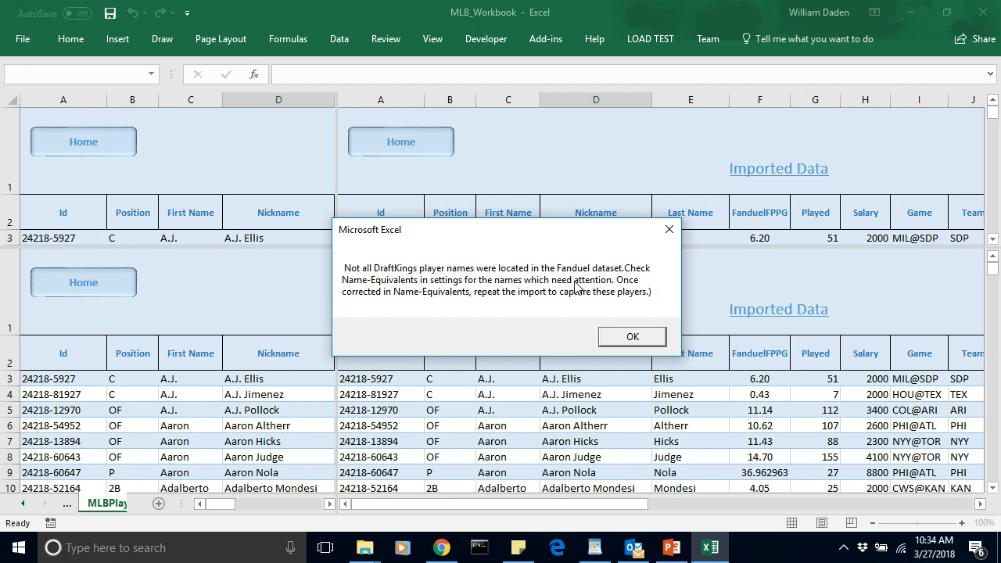
{"action": "left_click", "coordinate": [634, 338]}
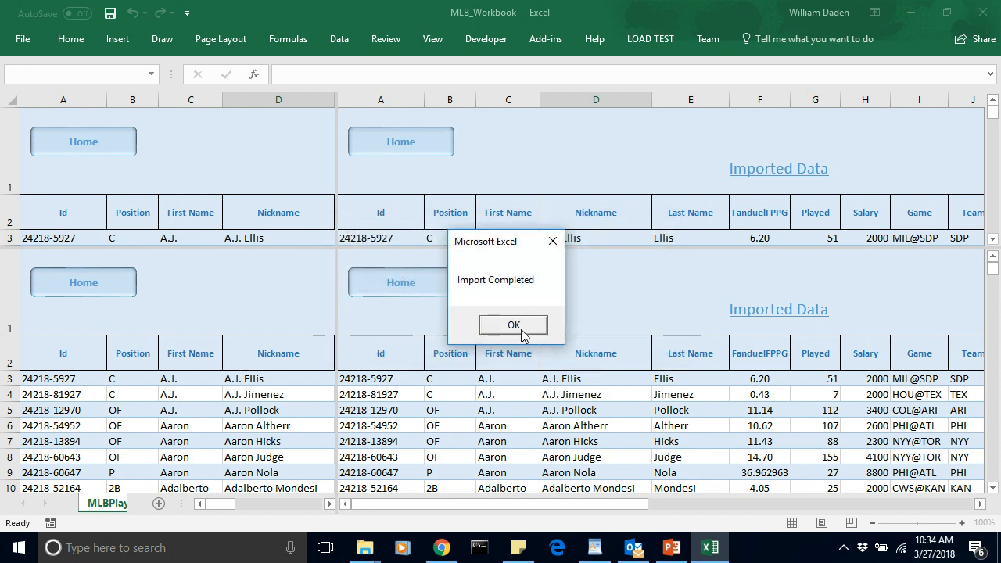
{"action": "left_click", "coordinate": [514, 325]}
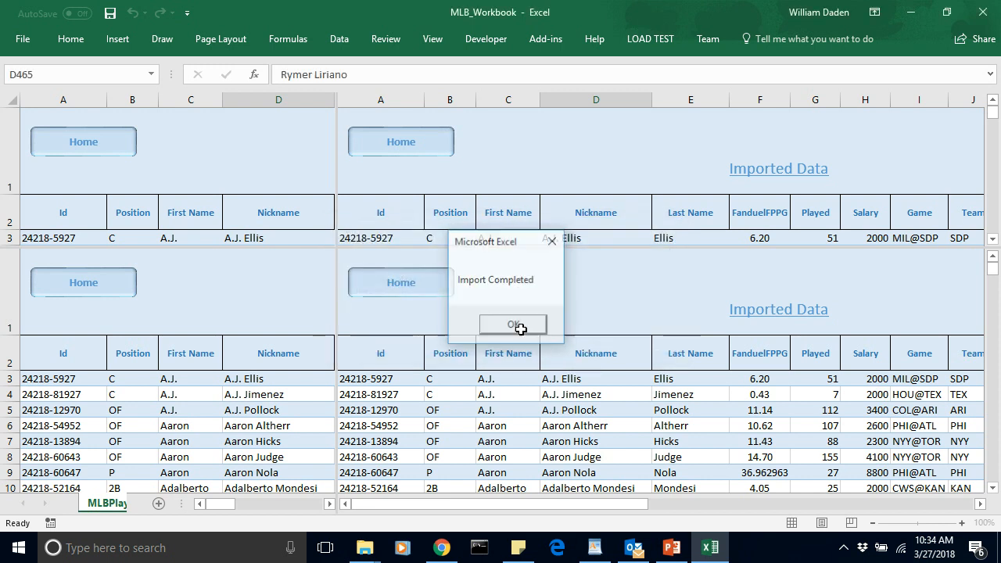
{"action": "left_click", "coordinate": [72, 284]}
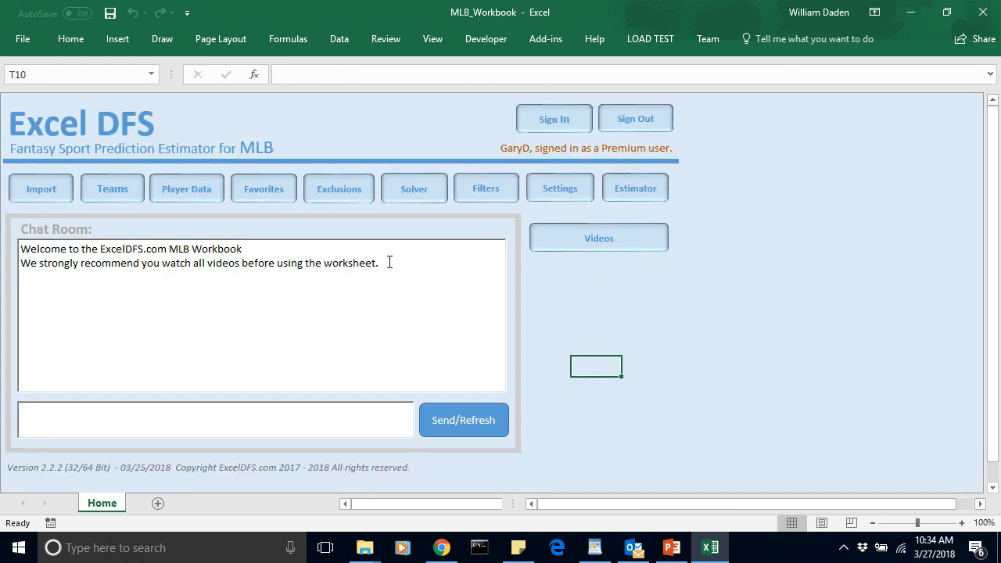
Step: Check the player data table again with the DraftKings data imported, and go back to the home page
{"action": "left_click", "coordinate": [186, 197]}
{"action": "left_click_drag", "start_coordinate": [522, 505], "coordinate": [484, 517]}
{"action": "left_click", "coordinate": [77, 143]}
{"action": "left_click", "coordinate": [567, 287]}
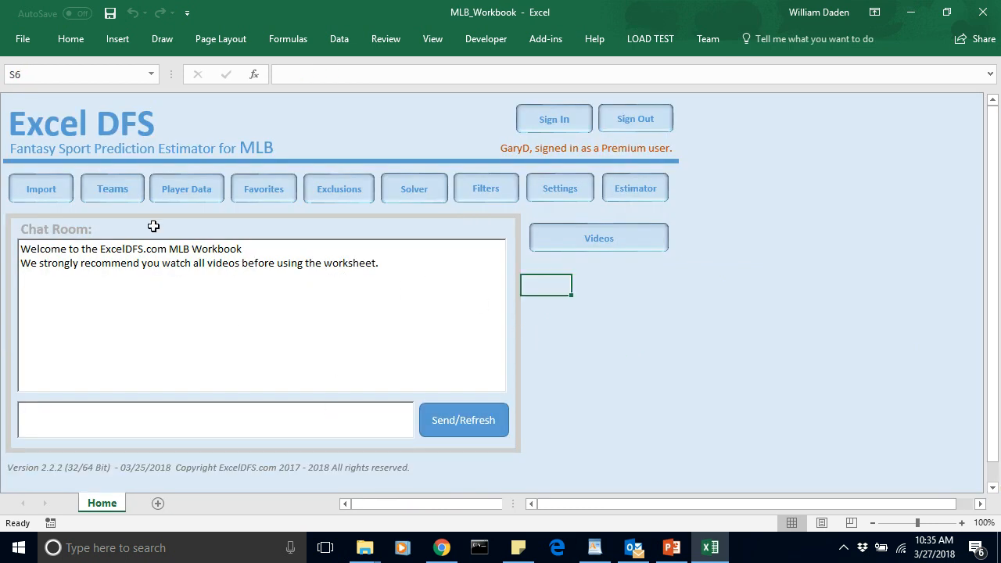
Step: Refresh the Teams worksheet, accepting the loss of manual edits, and look over the list of teams
{"action": "left_click", "coordinate": [111, 195]}
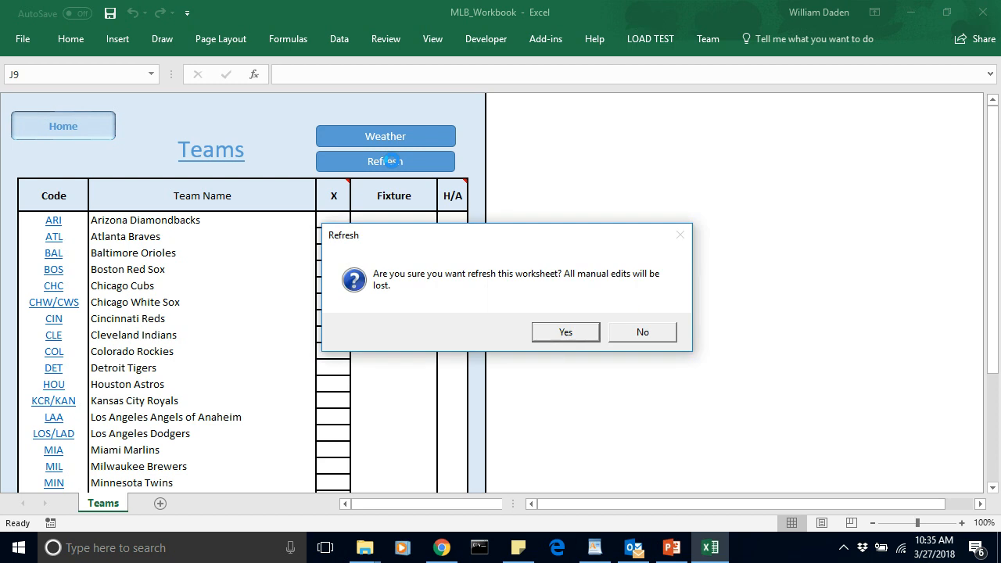
{"action": "left_click", "coordinate": [567, 334]}
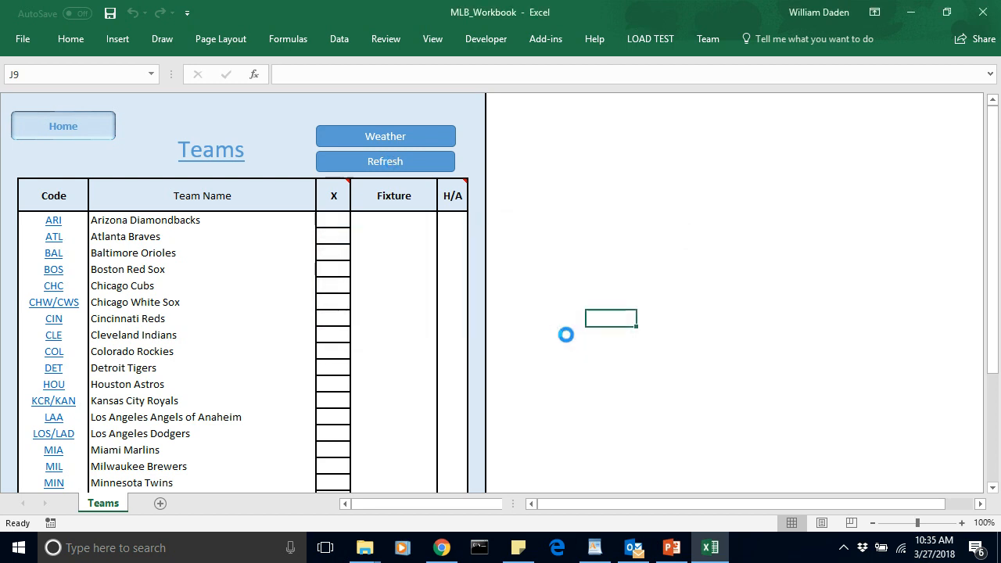
{"action": "left_click_drag", "start_coordinate": [990, 182], "coordinate": [951, 118]}
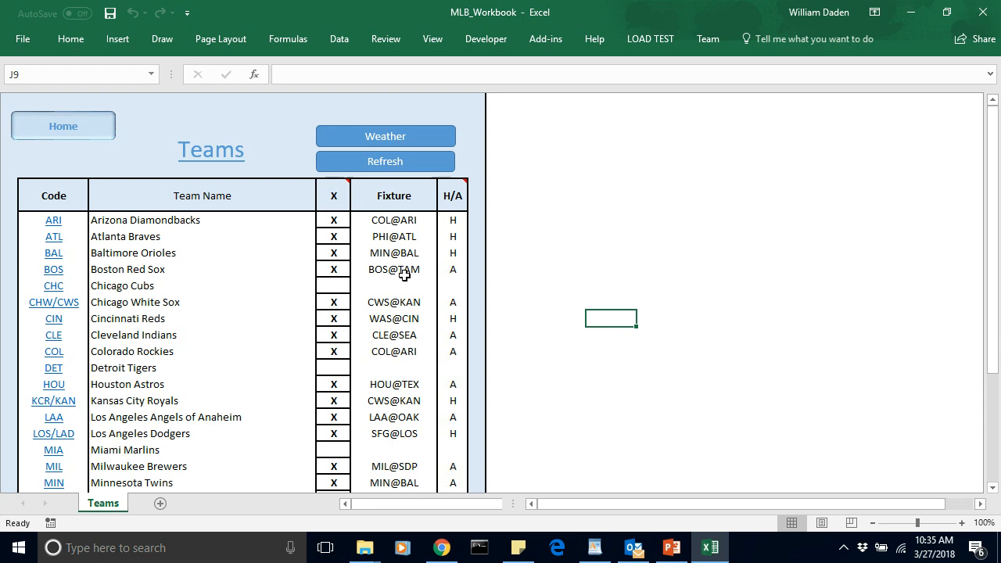
Step: Clear the X marks for the Chicago White Sox and the Colorado Rockies on the Teams worksheet
{"action": "left_click", "coordinate": [348, 303]}
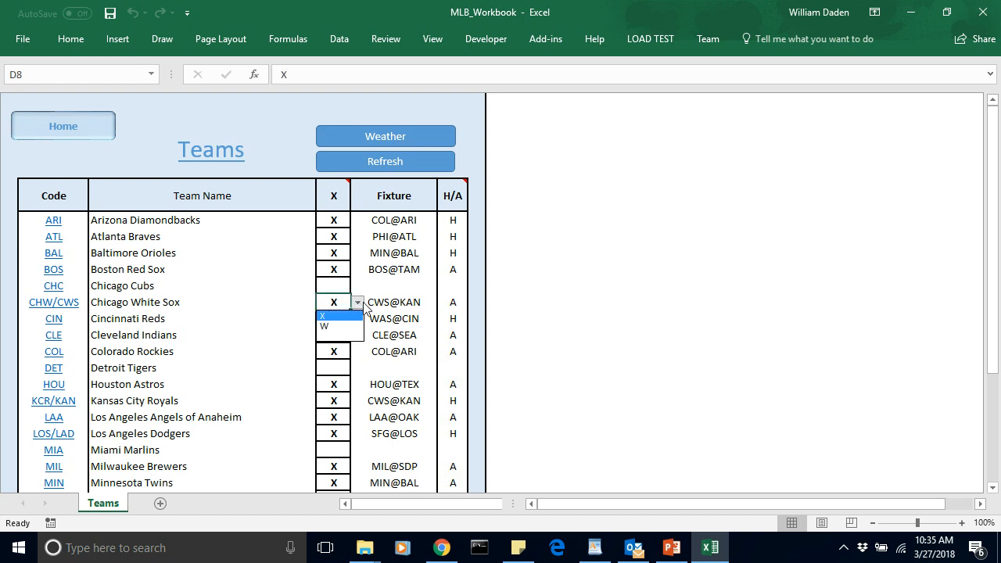
{"action": "left_click", "coordinate": [326, 336]}
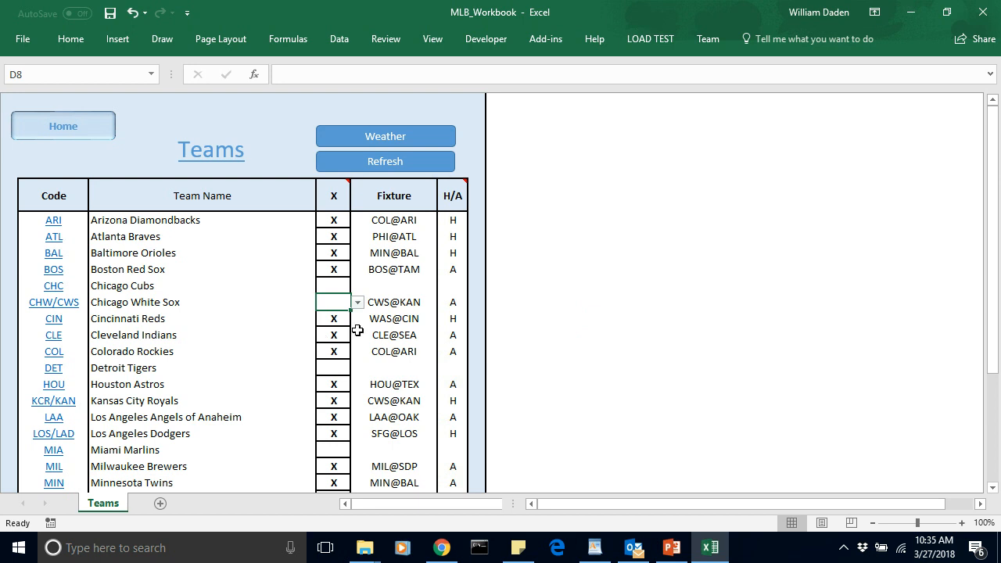
{"action": "left_click", "coordinate": [332, 352]}
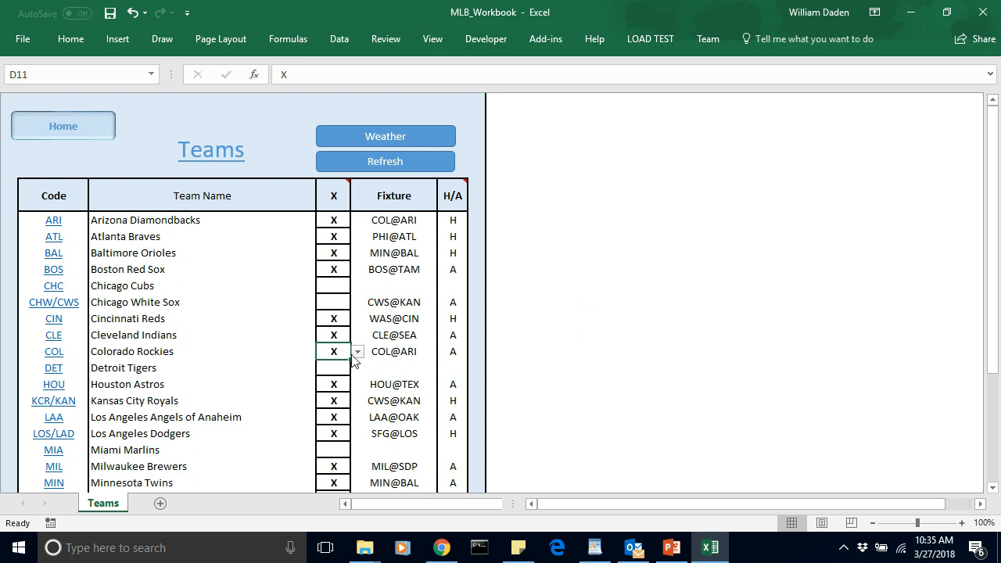
{"action": "left_click", "coordinate": [358, 353]}
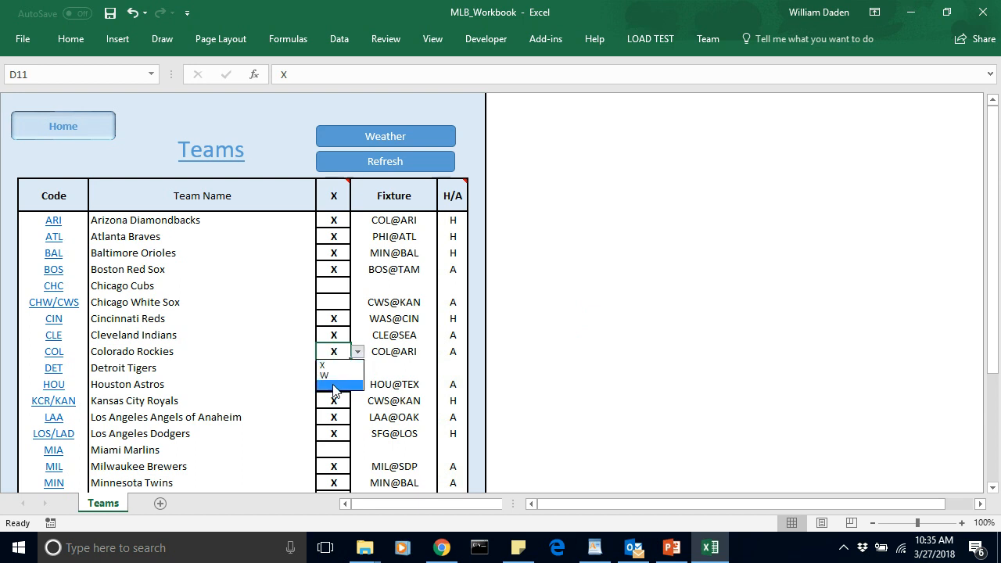
{"action": "left_click", "coordinate": [332, 385]}
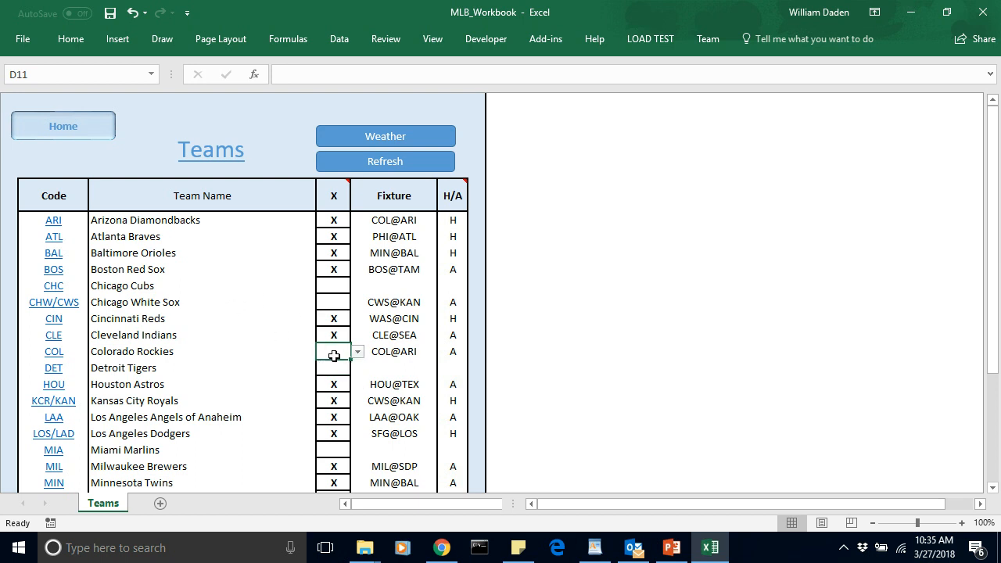
{"action": "left_click", "coordinate": [534, 340]}
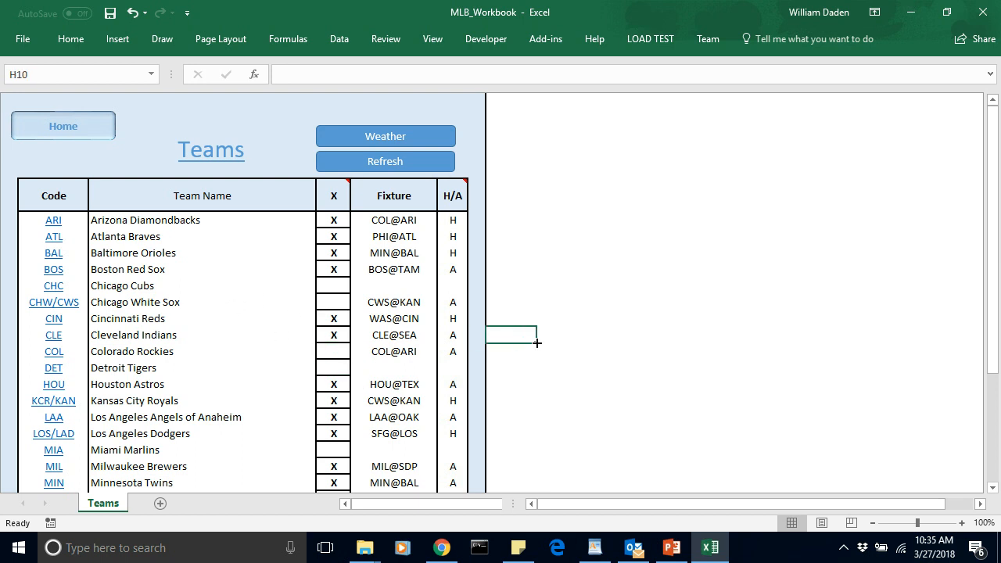
Step: Open the weather page from the Teams worksheet and examine the RotoGrinders MLB lineups and the rain-chance legend
{"action": "left_click", "coordinate": [385, 138]}
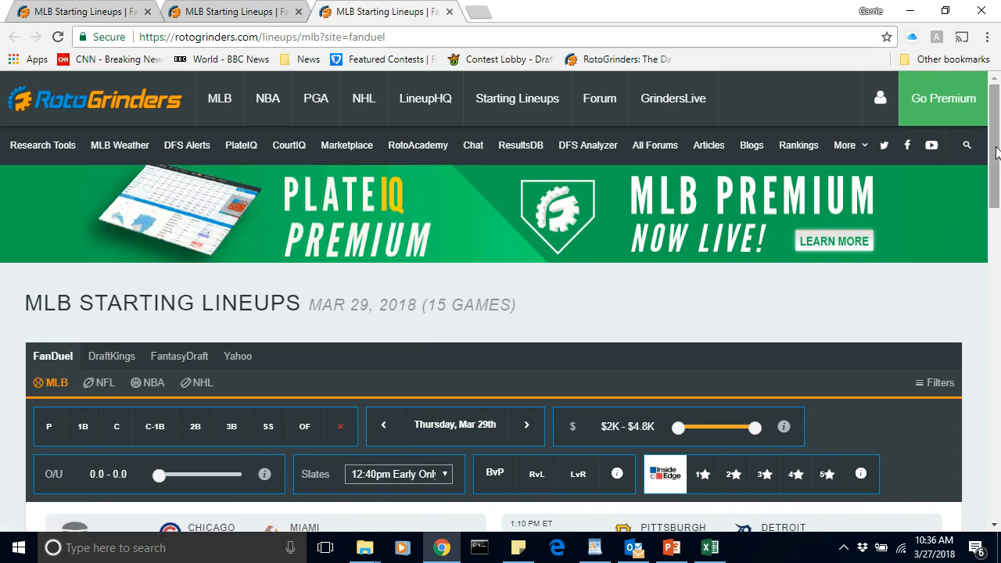
{"action": "left_click_drag", "start_coordinate": [997, 152], "coordinate": [994, 241]}
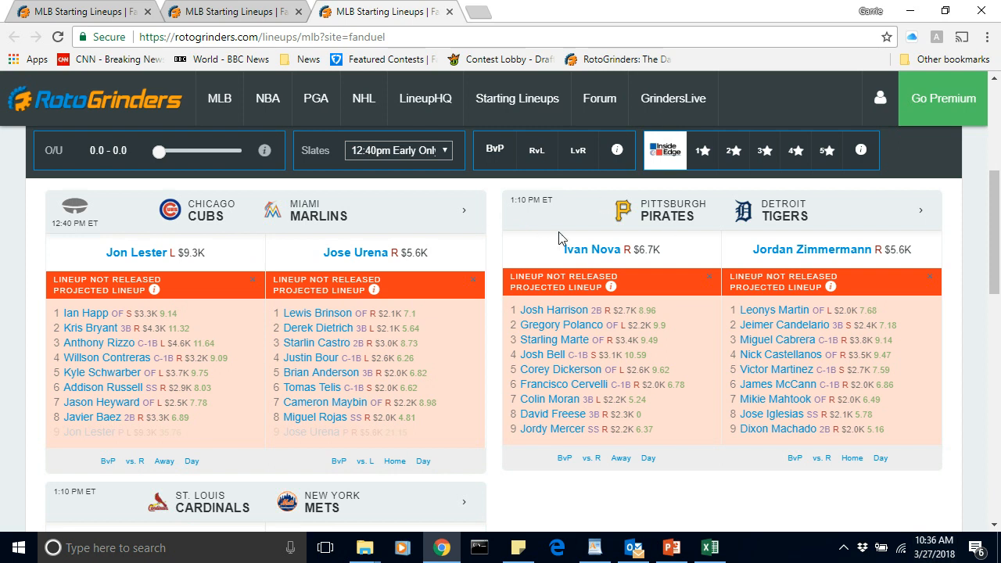
{"action": "scroll", "coordinate": [995, 237], "scroll_direction": "down", "scroll_amount": 1}
{"action": "left_click_drag", "start_coordinate": [995, 237], "coordinate": [987, 348]}
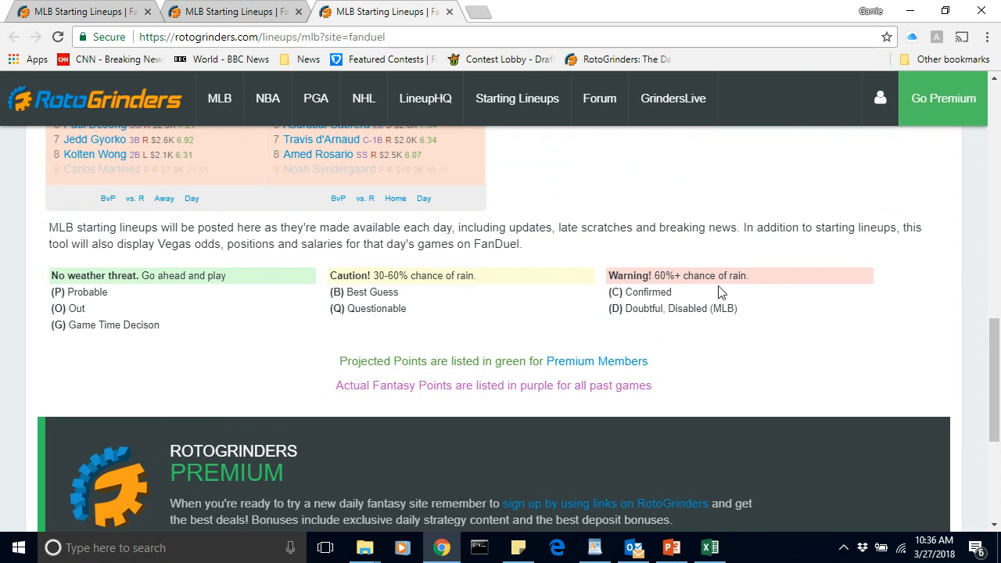
{"action": "left_click_drag", "start_coordinate": [994, 382], "coordinate": [990, 119]}
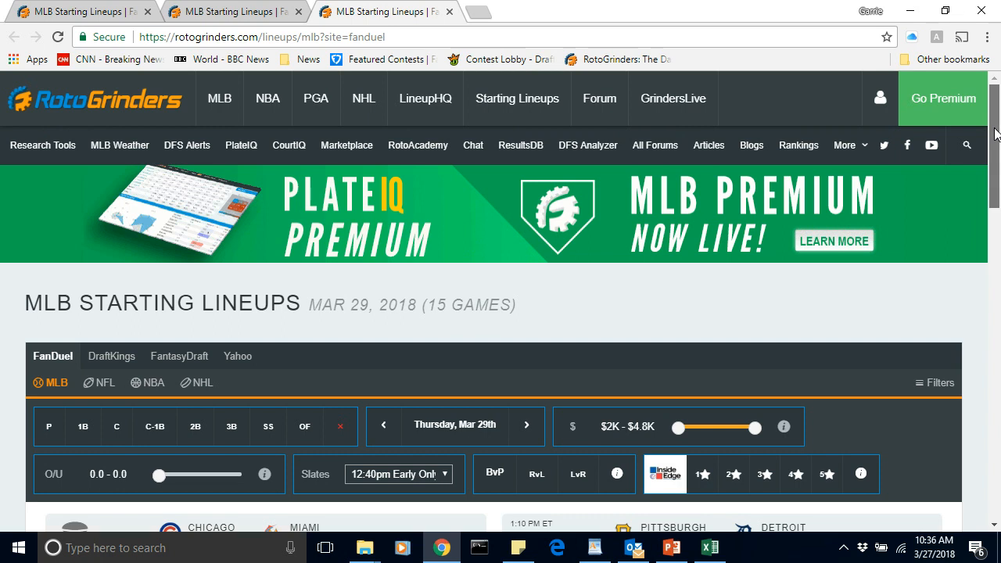
Step: Look over the projected lineups, switch to the Excel workbook and mark the Boston Red Sox with W on the Teams worksheet
{"action": "left_click_drag", "start_coordinate": [995, 134], "coordinate": [990, 197]}
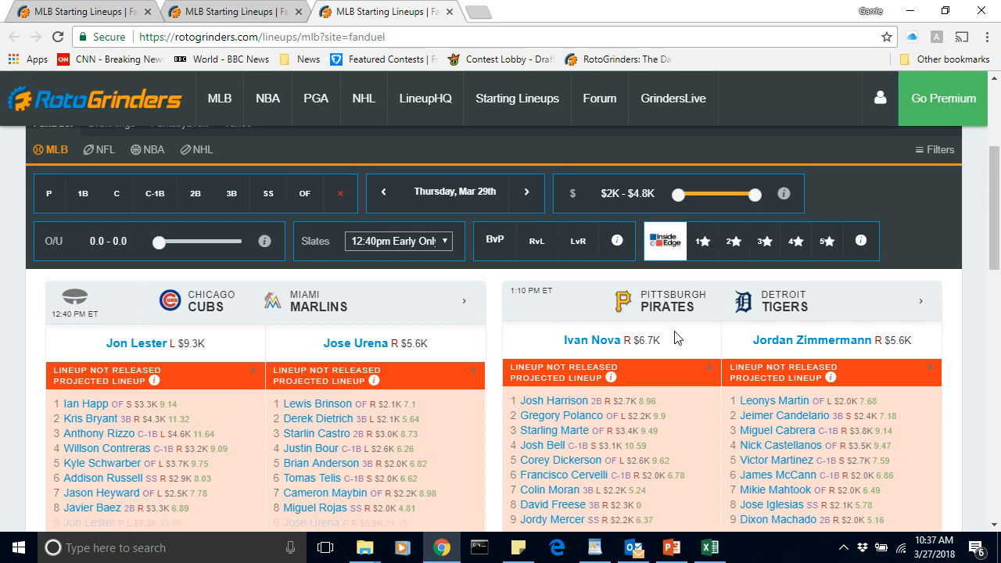
{"action": "left_click", "coordinate": [713, 548]}
{"action": "left_click", "coordinate": [565, 290]}
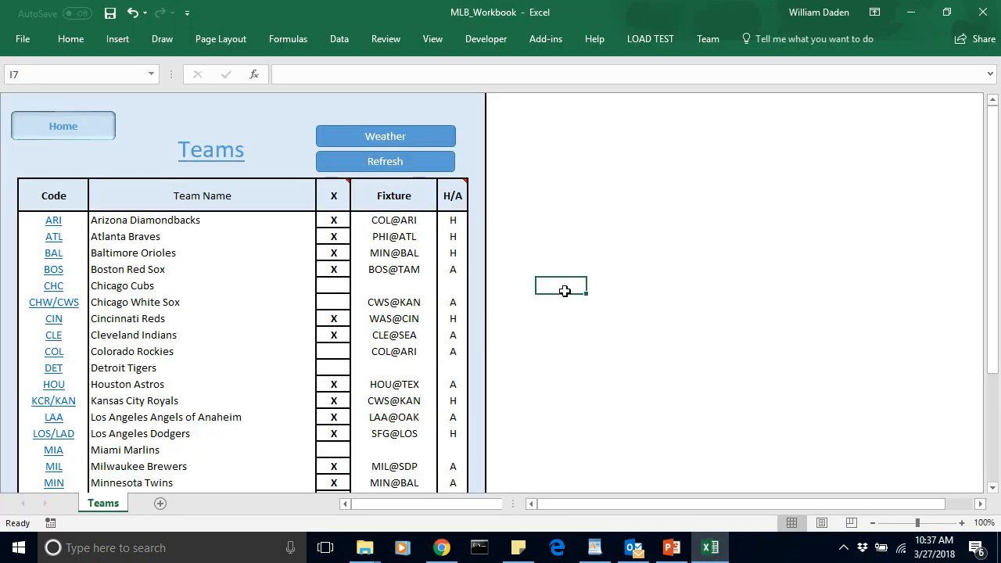
{"action": "left_click", "coordinate": [340, 270]}
{"action": "left_click", "coordinate": [357, 270]}
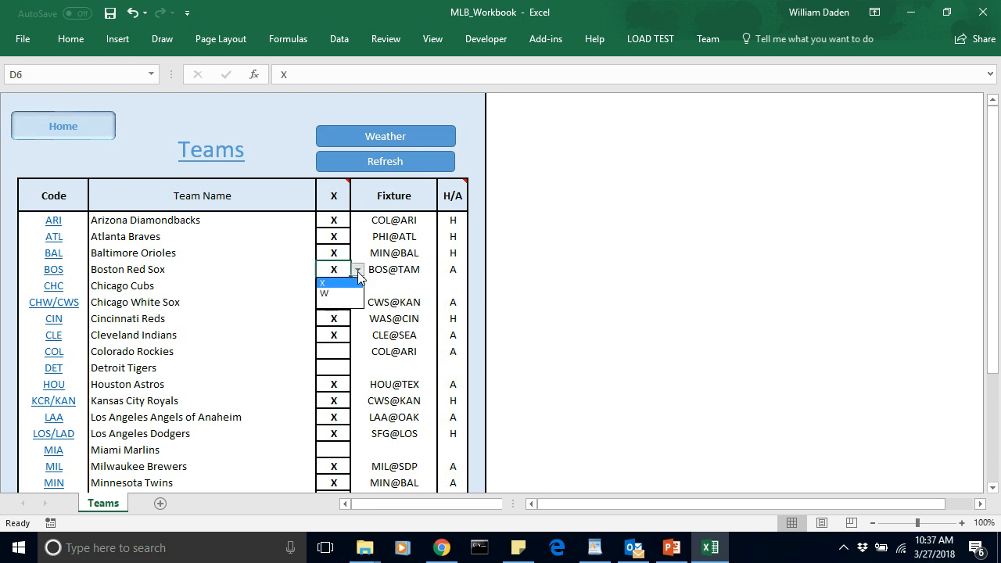
{"action": "left_click", "coordinate": [327, 295]}
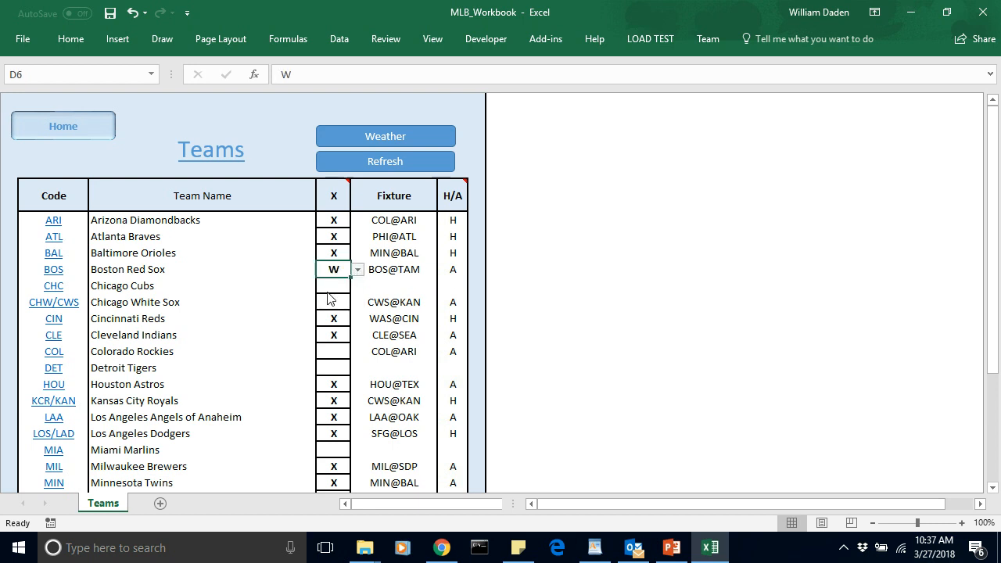
Step: Mark the Tampa Bay Rays with W in the X column of the Teams worksheet
{"action": "left_click_drag", "start_coordinate": [994, 319], "coordinate": [992, 389]}
{"action": "left_click", "coordinate": [330, 428]}
{"action": "left_click", "coordinate": [356, 430]}
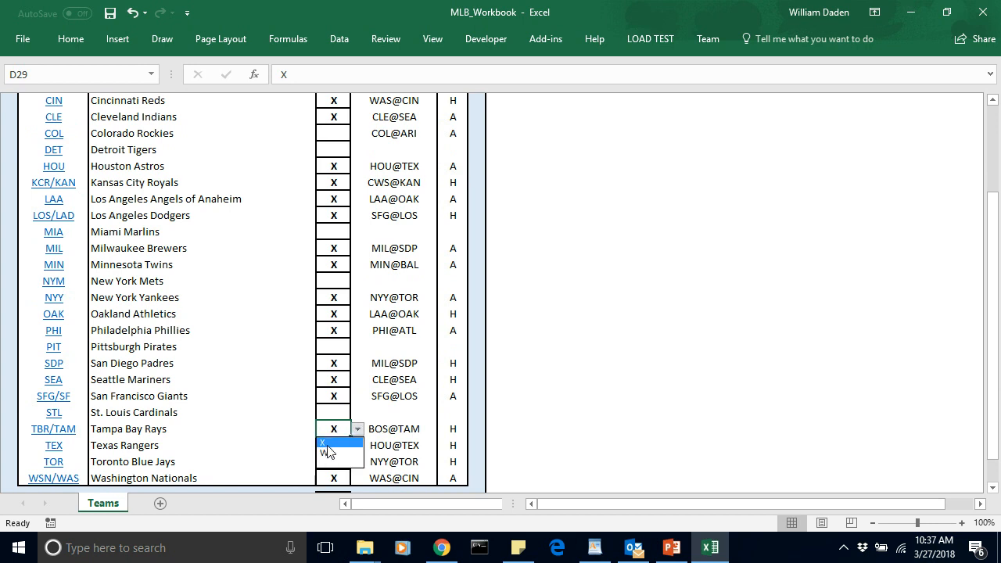
{"action": "left_click", "coordinate": [328, 459]}
{"action": "left_click_drag", "start_coordinate": [991, 342], "coordinate": [996, 236]}
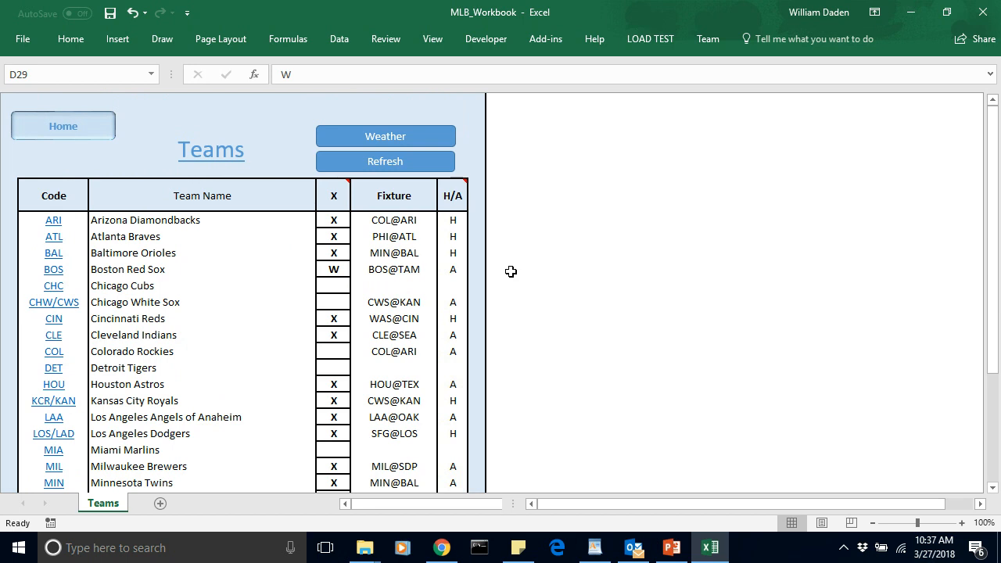
Step: Examine the team and weather filter rows on the Solver's Step 2 sheet, and return to the home page
{"action": "left_click", "coordinate": [74, 126]}
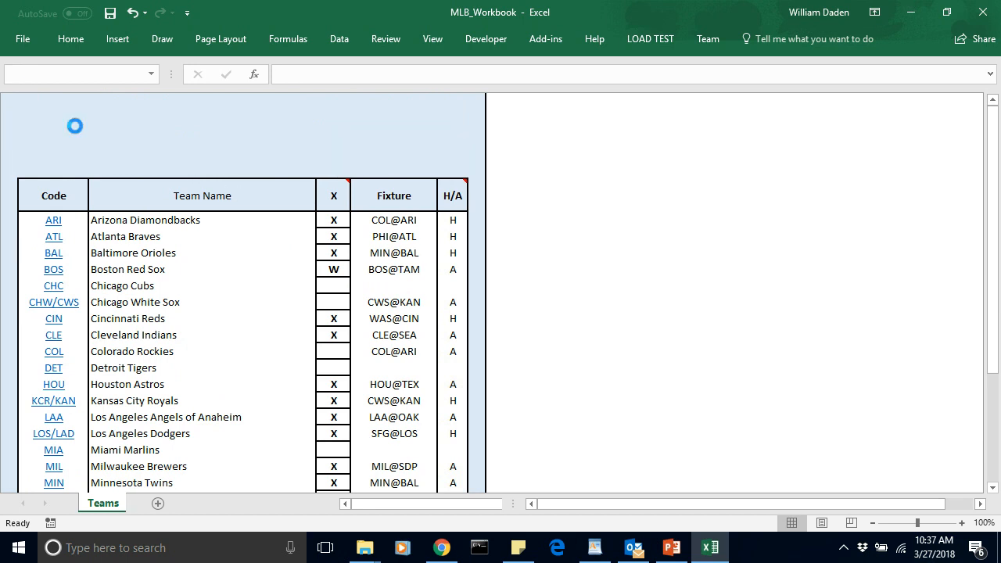
{"action": "left_click", "coordinate": [414, 202]}
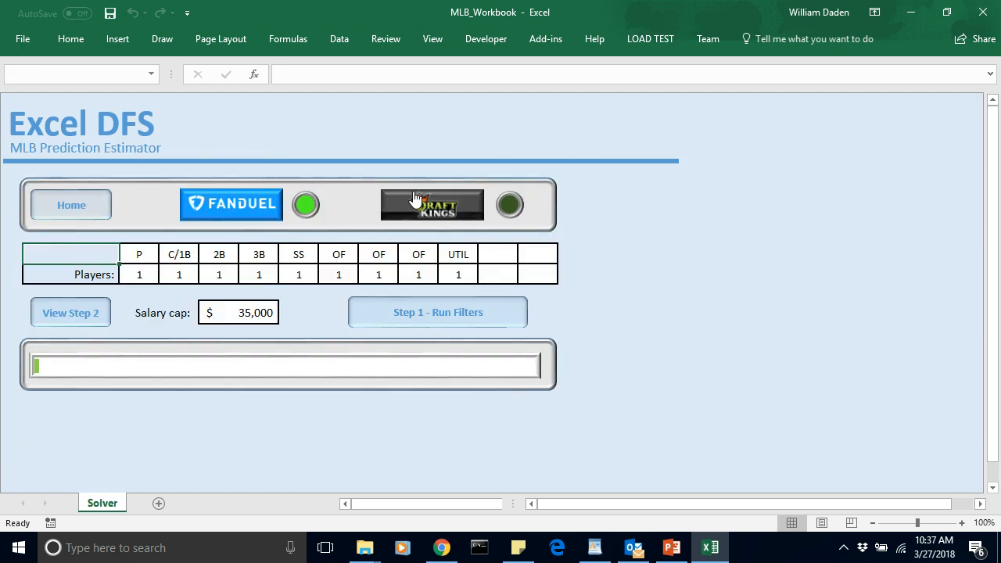
{"action": "left_click", "coordinate": [89, 317]}
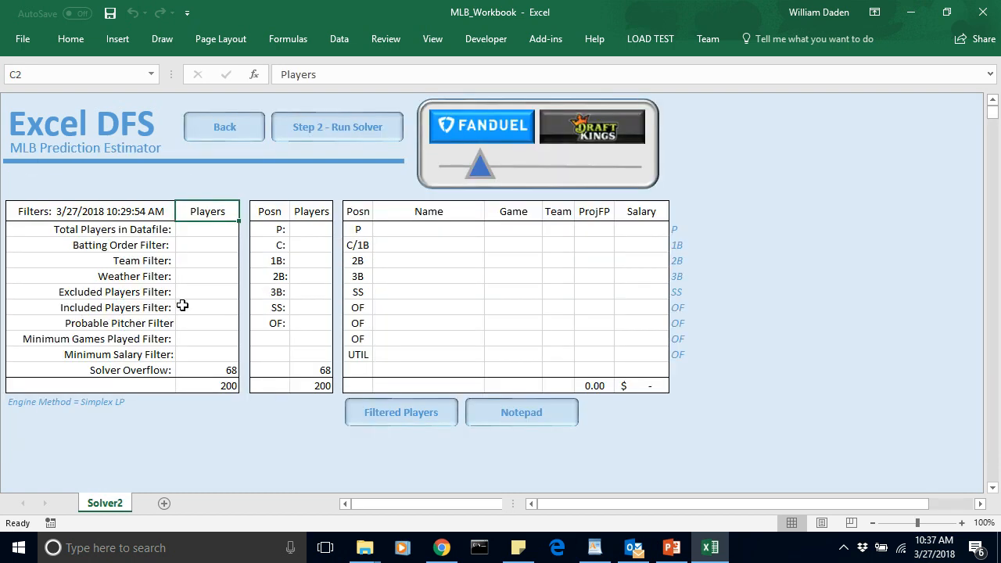
{"action": "left_click", "coordinate": [156, 261]}
{"action": "left_click", "coordinate": [159, 276]}
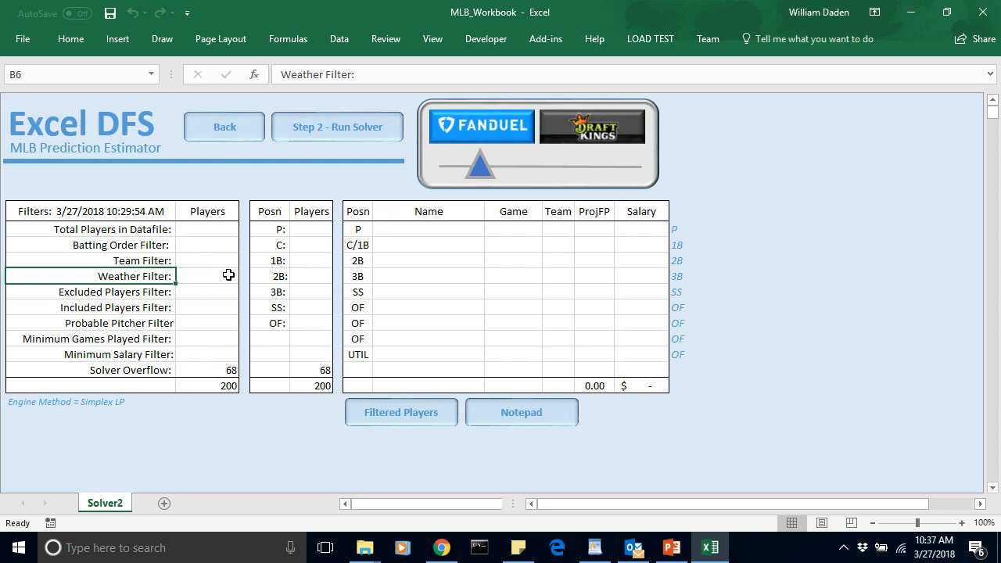
{"action": "left_click", "coordinate": [223, 132]}
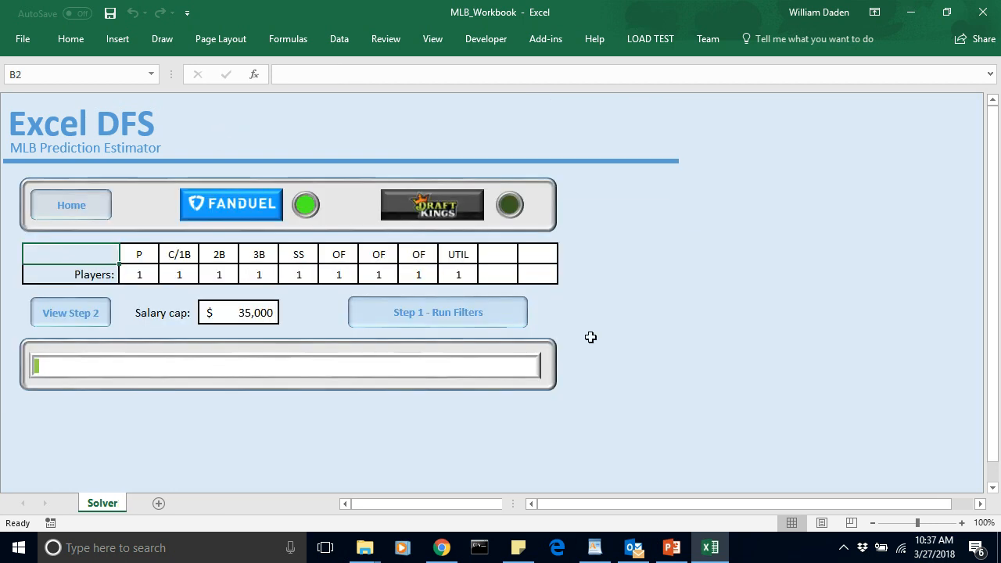
{"action": "left_click", "coordinate": [69, 208]}
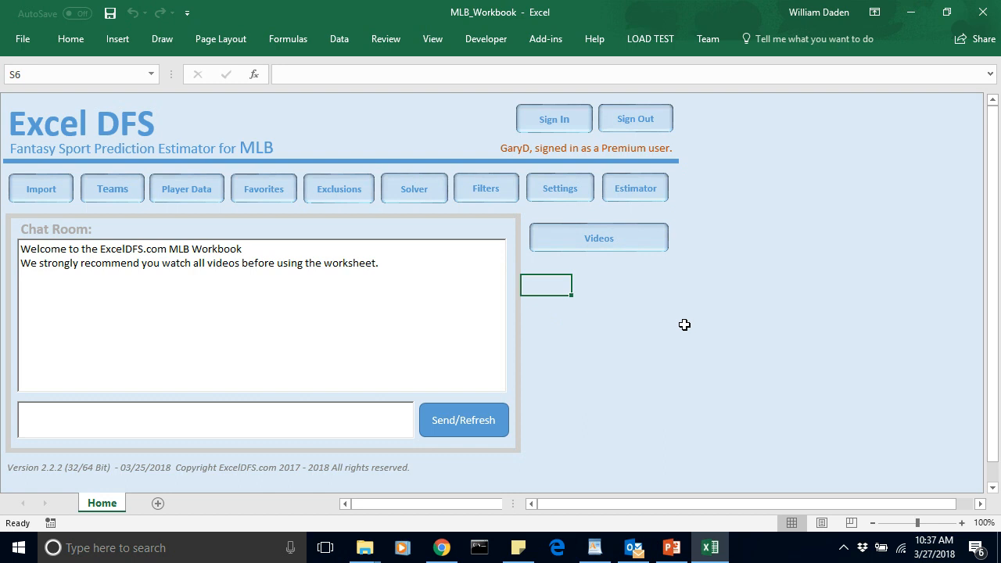
{"action": "left_click", "coordinate": [615, 284]}
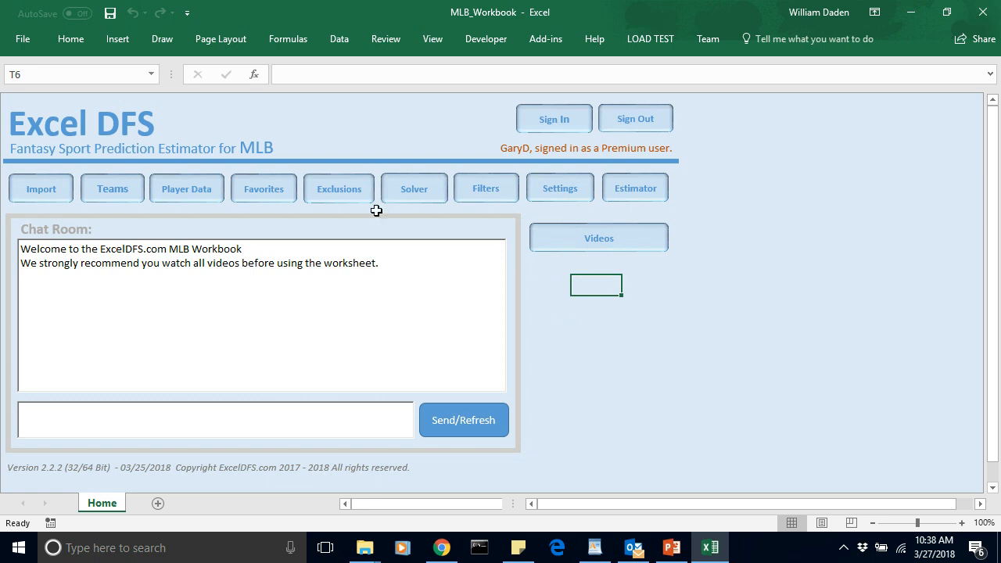
Step: Open the Exclusions worksheet and run Clear All on the excluded players, accepting the loss of manual edits
{"action": "left_click", "coordinate": [336, 195]}
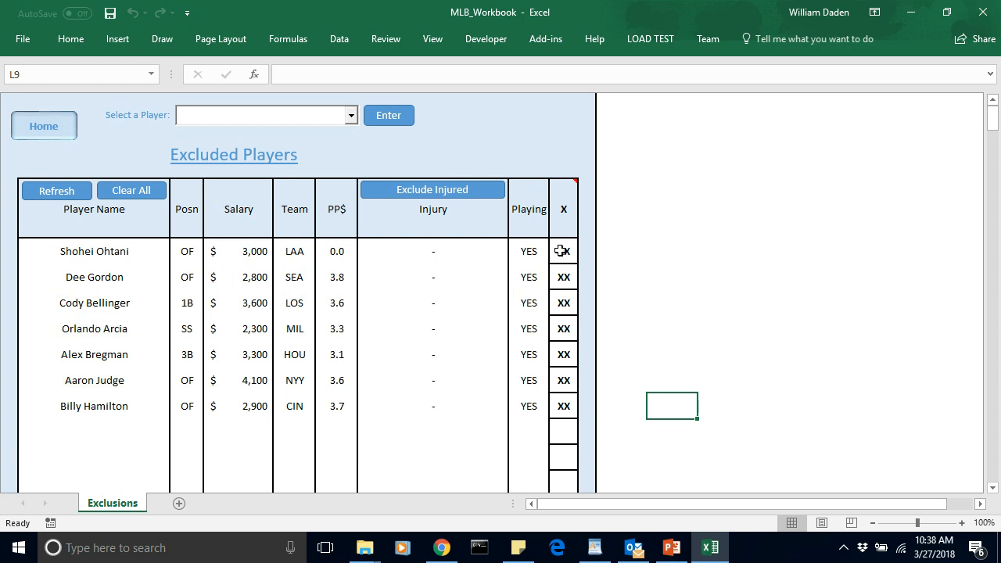
{"action": "left_click", "coordinate": [446, 410]}
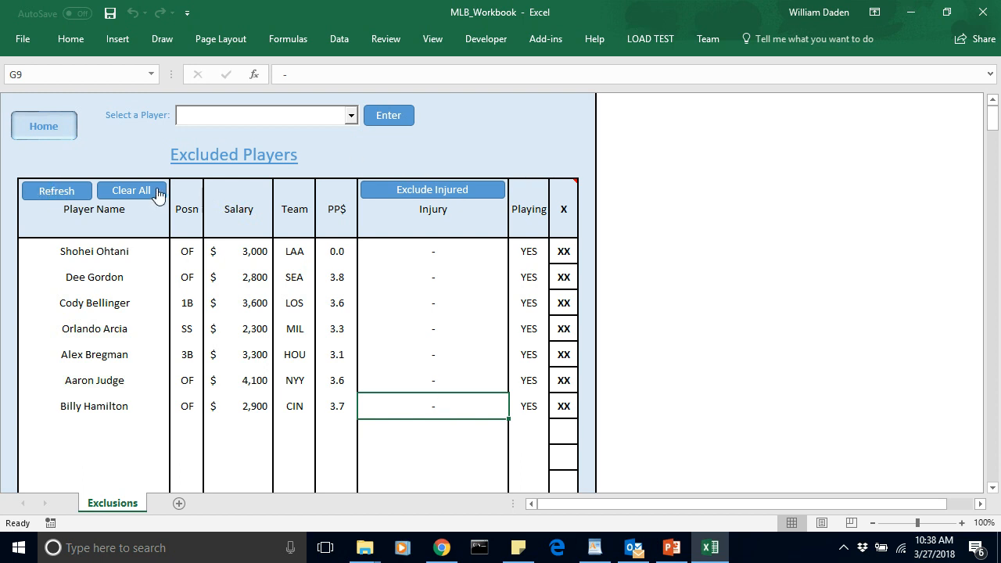
{"action": "left_click", "coordinate": [132, 191]}
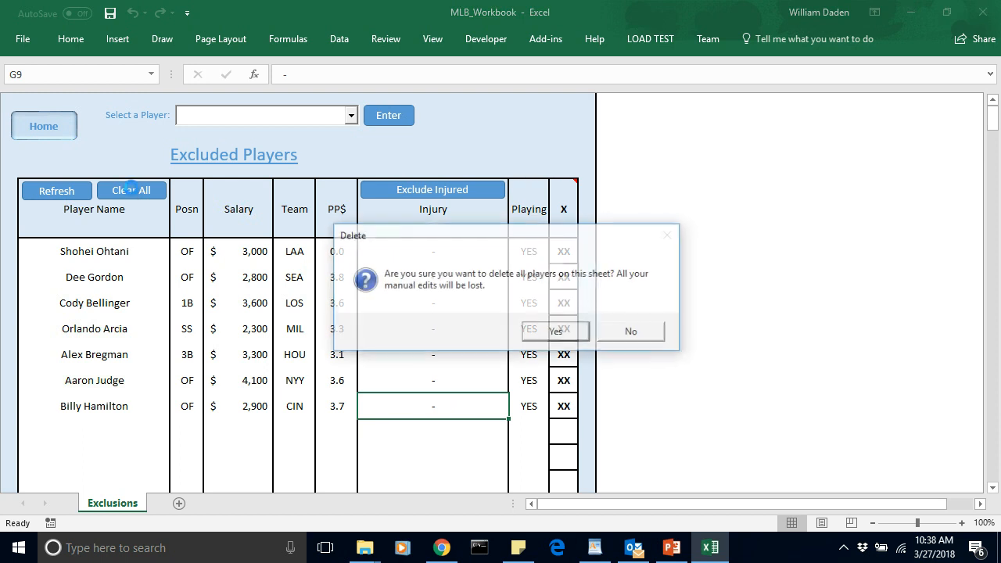
{"action": "left_click", "coordinate": [554, 332]}
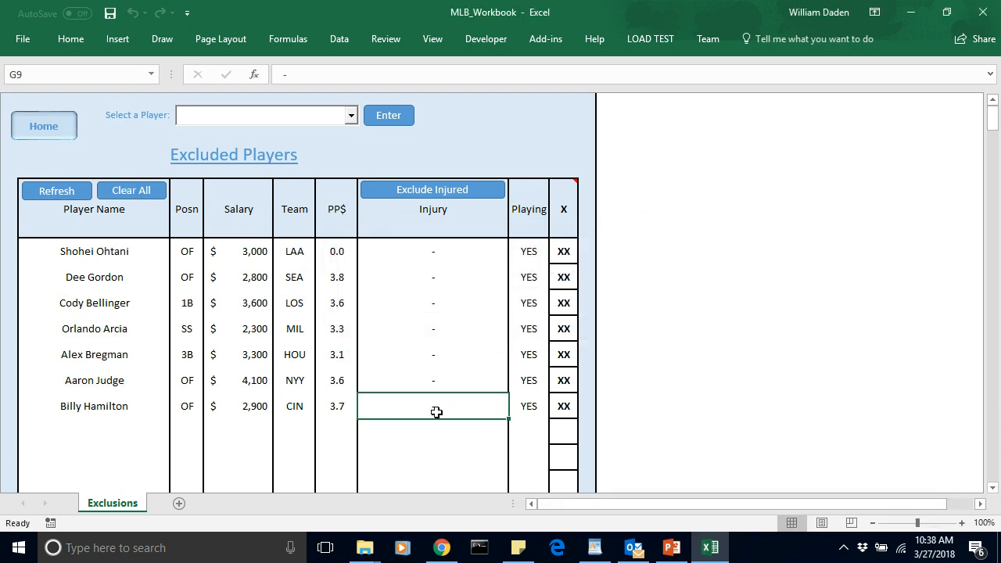
{"action": "left_click", "coordinate": [211, 119]}
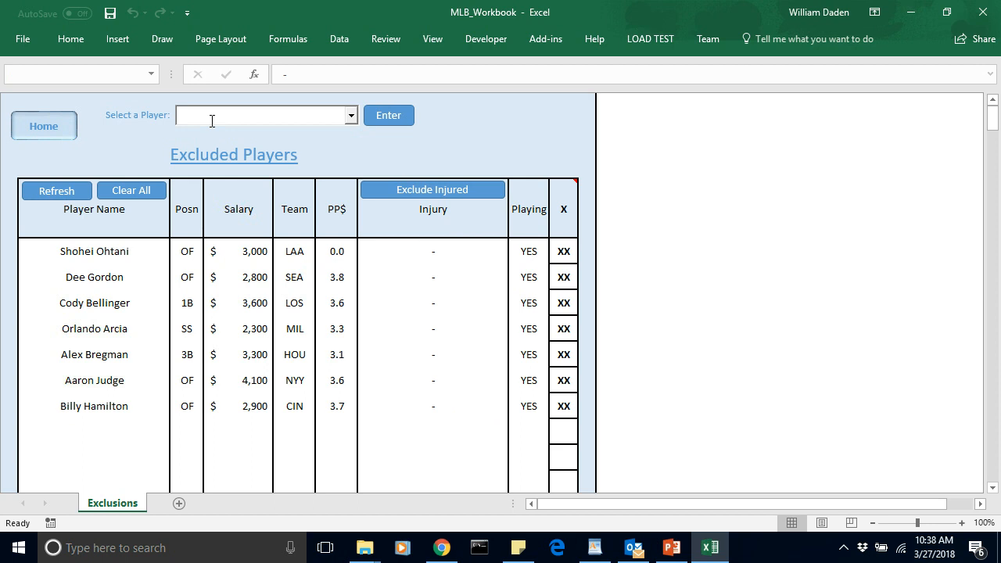
{"action": "type", "text": "Gabriel Maciel"}
{"action": "left_click", "coordinate": [389, 118]}
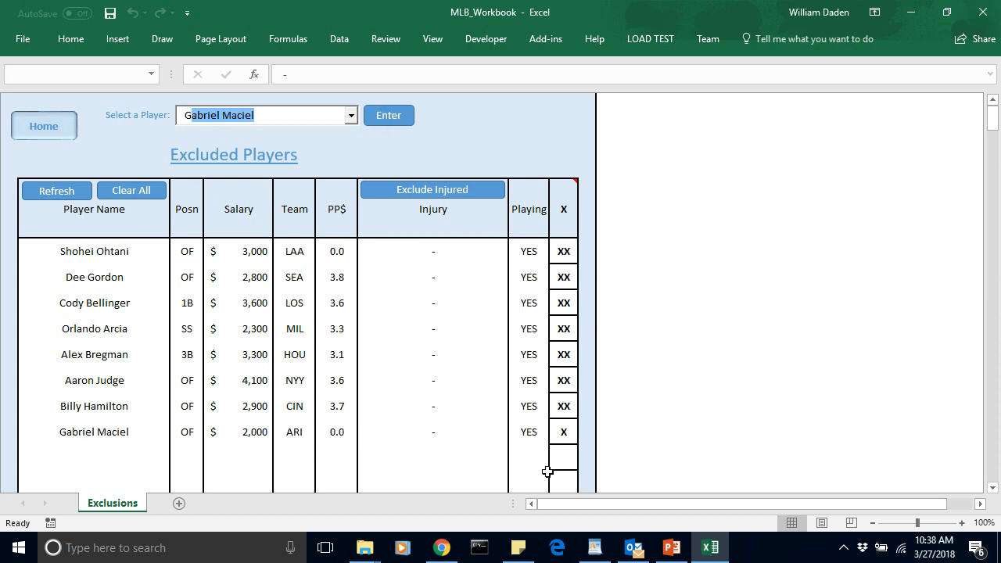
{"action": "left_click", "coordinate": [567, 435]}
Step: Clear the newly added player from the Excluded Players list with Clear All, confirming the deletion
{"action": "left_click", "coordinate": [129, 190]}
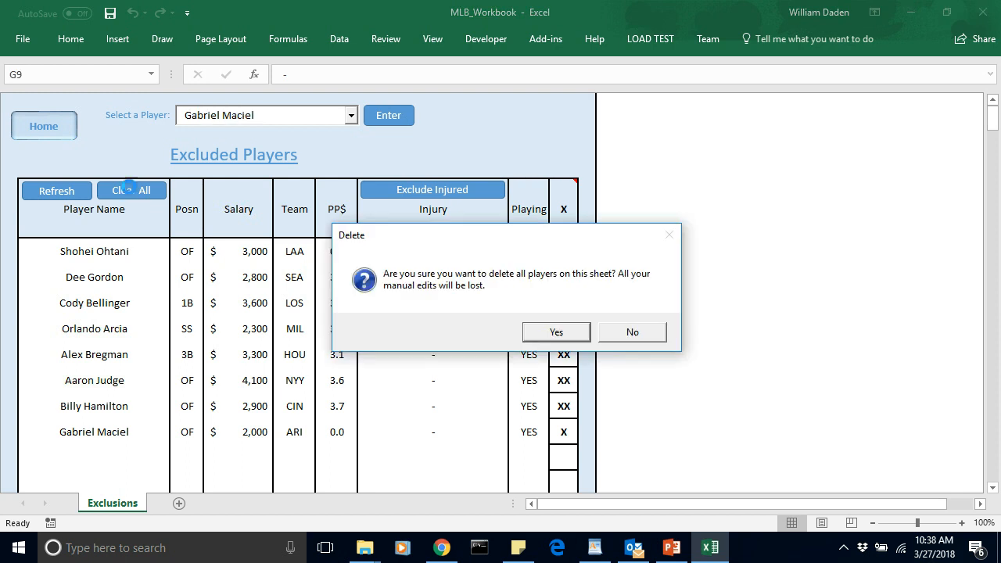
{"action": "left_click", "coordinate": [568, 333]}
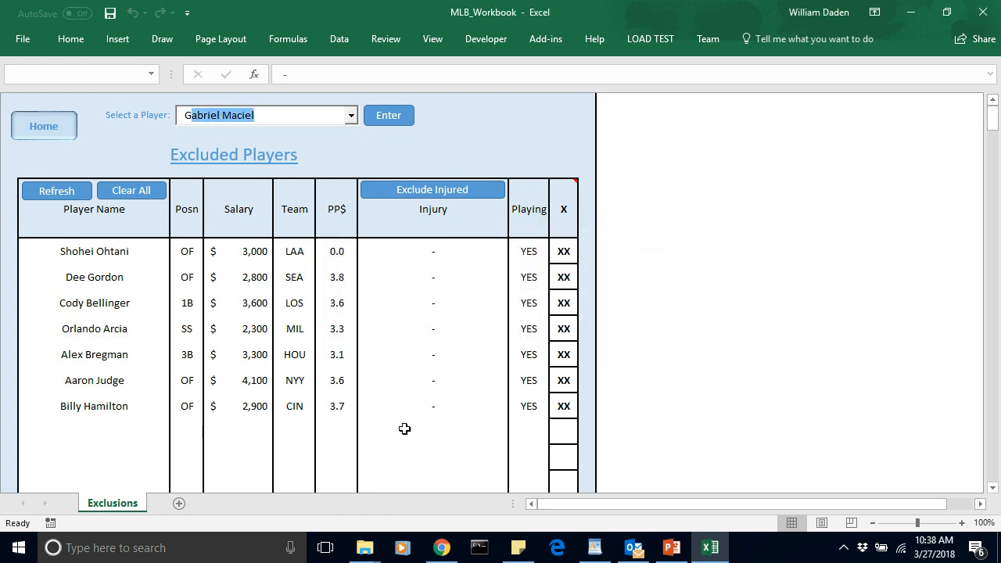
{"action": "left_click", "coordinate": [529, 406]}
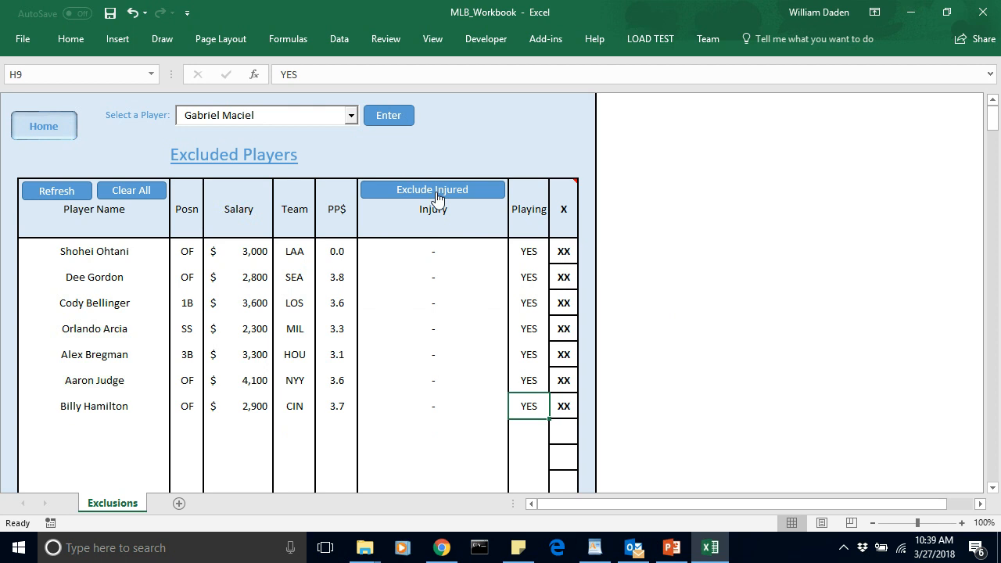
Step: Add all injured players to the Excluded Players list, look over the added entries, and return to the home page
{"action": "left_click", "coordinate": [437, 191]}
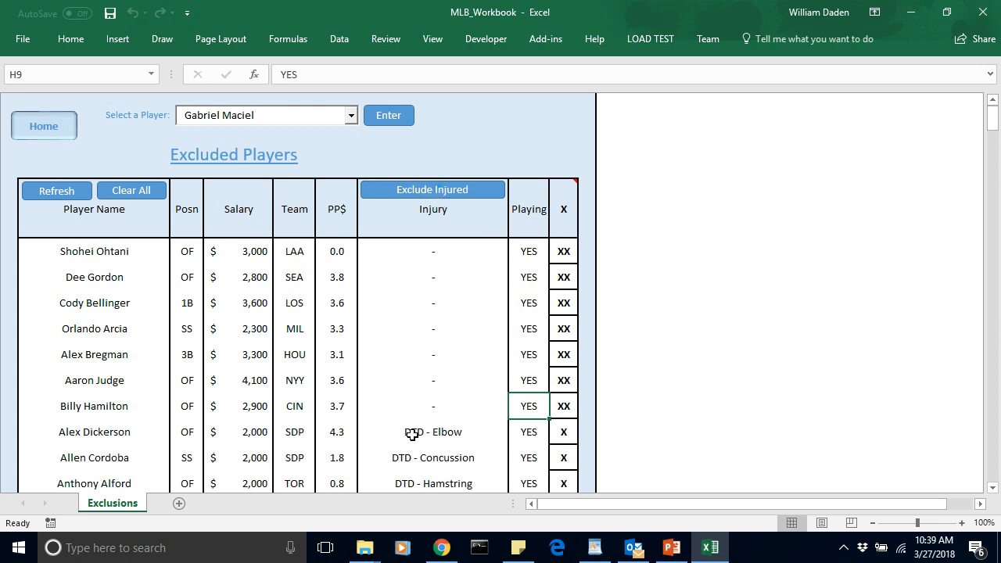
{"action": "left_click", "coordinate": [994, 488]}
{"action": "mouse_move", "coordinate": [993, 141]}
{"action": "left_mouse_down"}
{"action": "mouse_move", "coordinate": [996, 169]}
{"action": "mouse_move", "coordinate": [994, 125]}
{"action": "left_mouse_up"}
{"action": "left_click", "coordinate": [639, 439]}
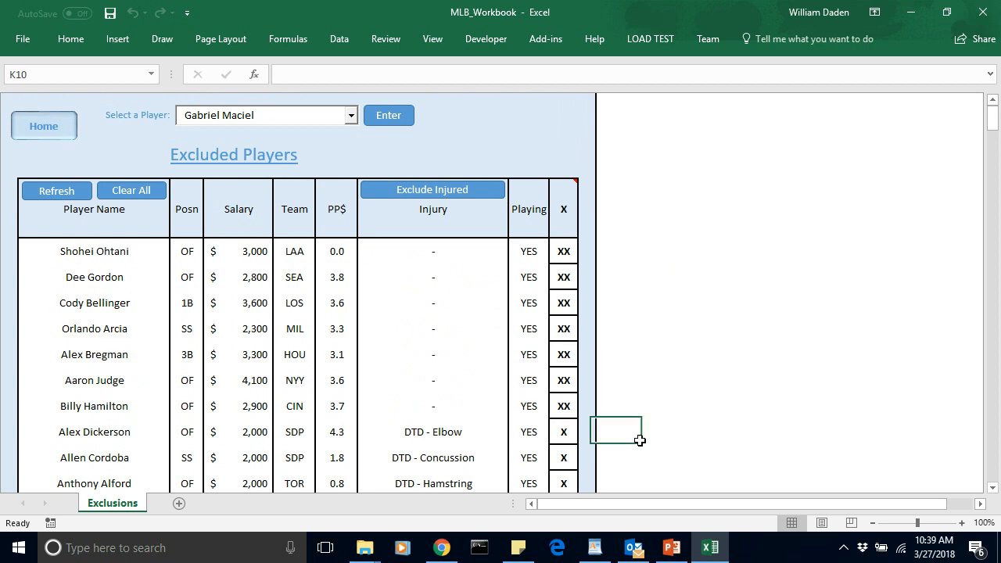
{"action": "left_click", "coordinate": [43, 129]}
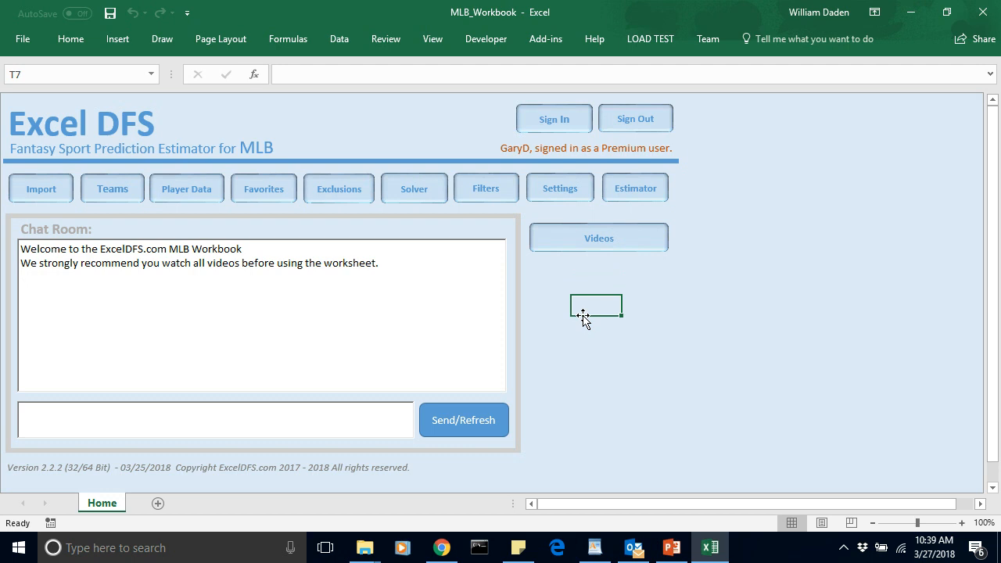
Step: Clear the X mark for Danny Duffy on the Exclusions worksheet and return to the home page
{"action": "left_click", "coordinate": [339, 192]}
{"action": "left_click_drag", "start_coordinate": [993, 115], "coordinate": [993, 140]}
{"action": "left_click", "coordinate": [447, 335]}
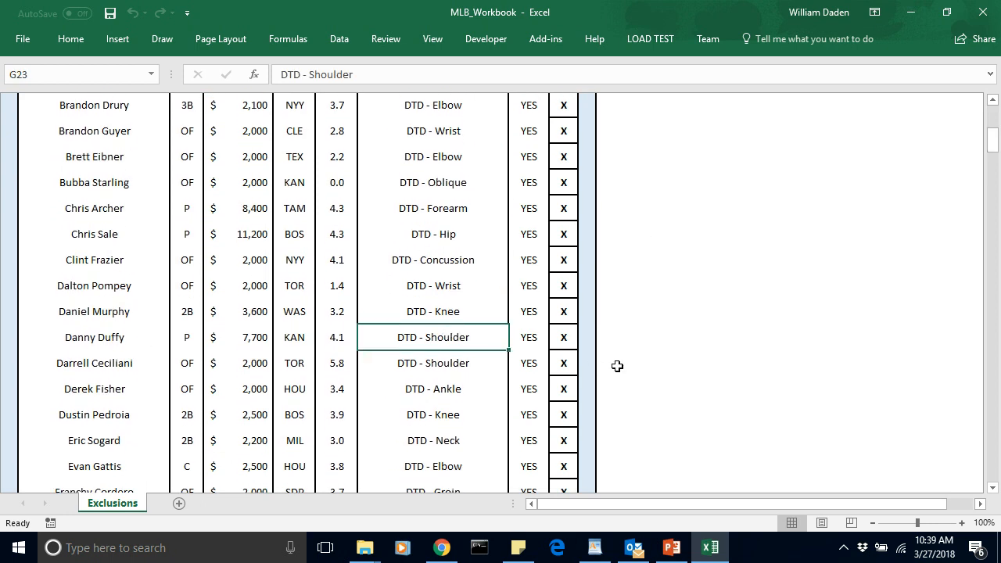
{"action": "left_click", "coordinate": [558, 336]}
{"action": "left_click", "coordinate": [585, 342]}
{"action": "left_click", "coordinate": [570, 377]}
{"action": "left_click", "coordinate": [720, 386]}
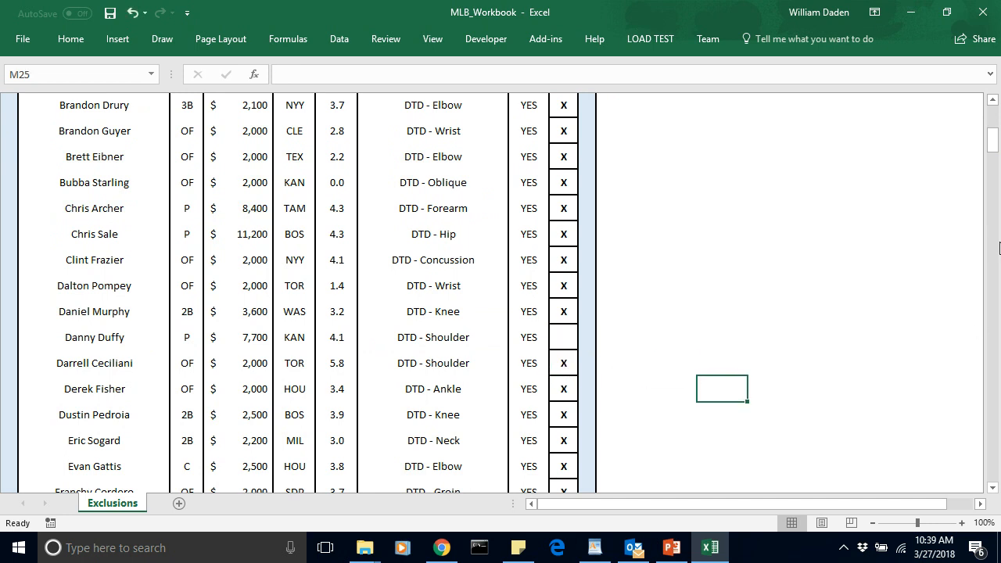
{"action": "left_click_drag", "start_coordinate": [992, 141], "coordinate": [993, 116]}
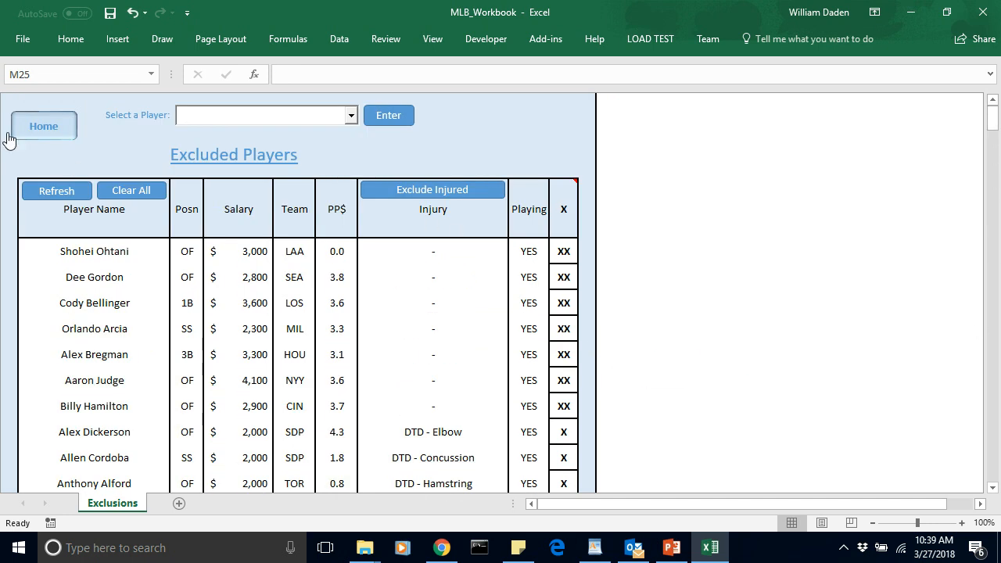
{"action": "left_click", "coordinate": [43, 132]}
{"action": "left_click", "coordinate": [651, 287]}
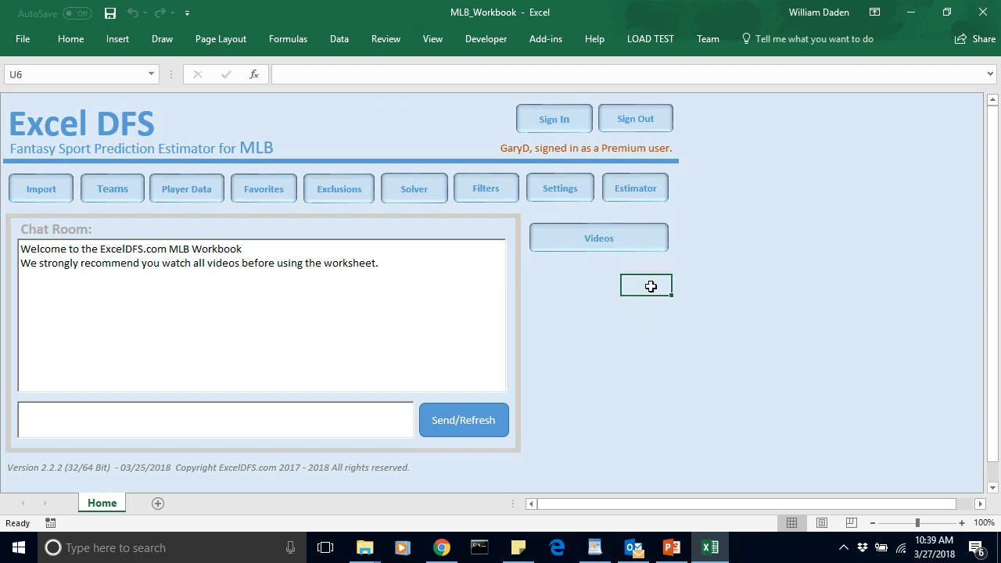
Step: Open the Filters worksheet and clear the X marks for the 8th and 9th positions in the batting order filter
{"action": "left_click", "coordinate": [485, 196]}
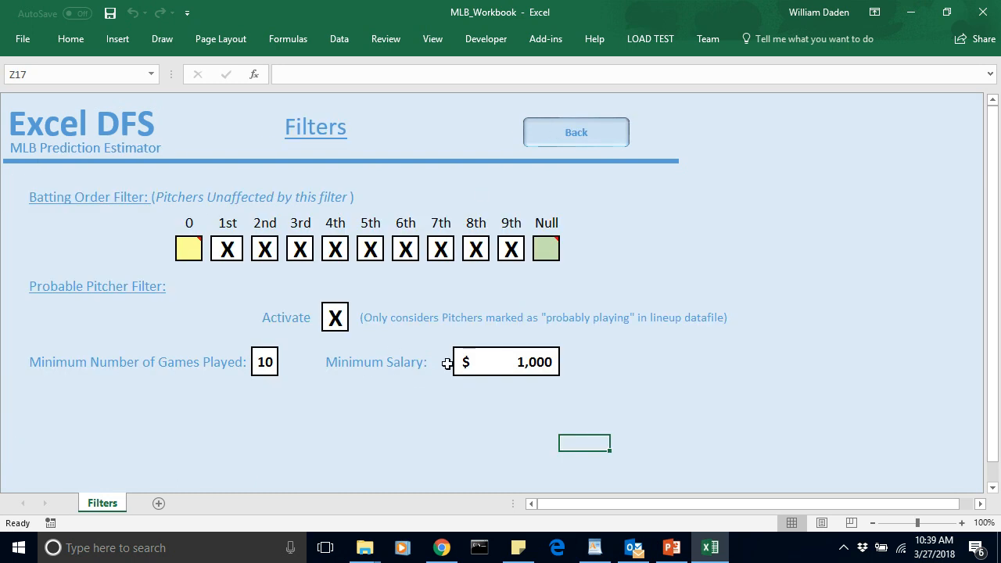
{"action": "left_click", "coordinate": [513, 250]}
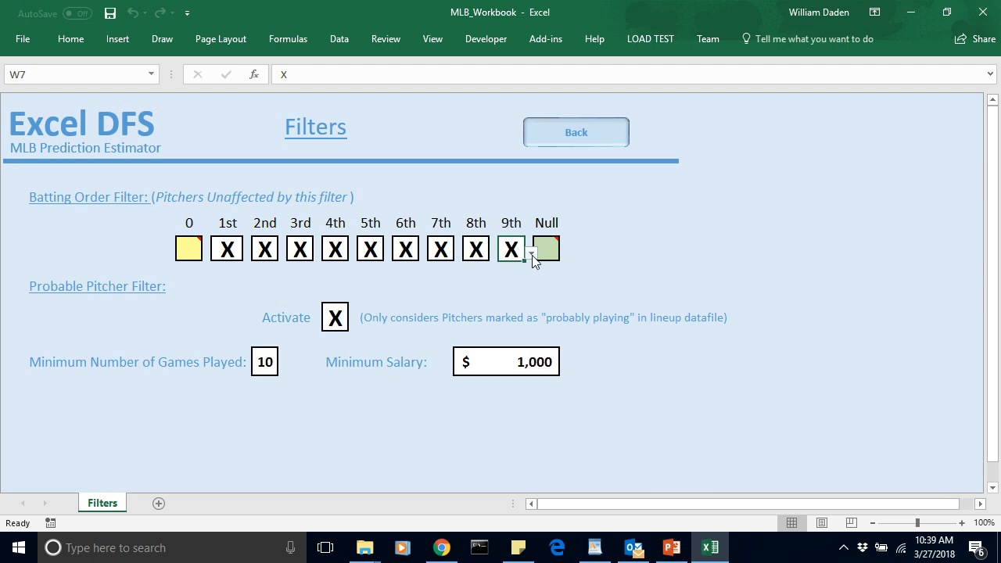
{"action": "left_click", "coordinate": [531, 254]}
{"action": "left_click", "coordinate": [517, 267]}
{"action": "left_click", "coordinate": [489, 252]}
{"action": "left_click", "coordinate": [495, 252]}
{"action": "left_click", "coordinate": [474, 266]}
{"action": "left_click", "coordinate": [555, 284]}
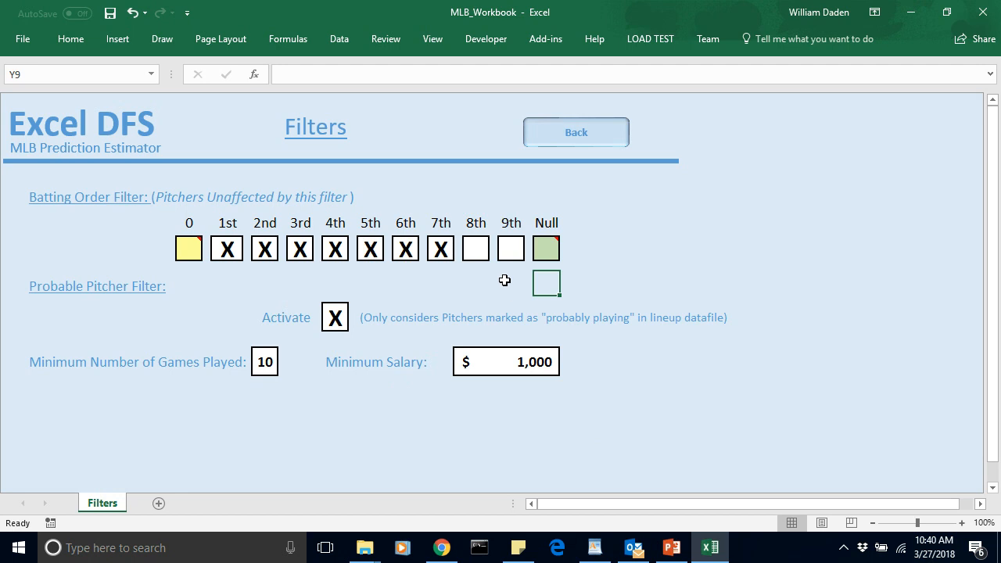
Step: Mark the Null box of the batting order filter with an X
{"action": "left_click", "coordinate": [364, 425]}
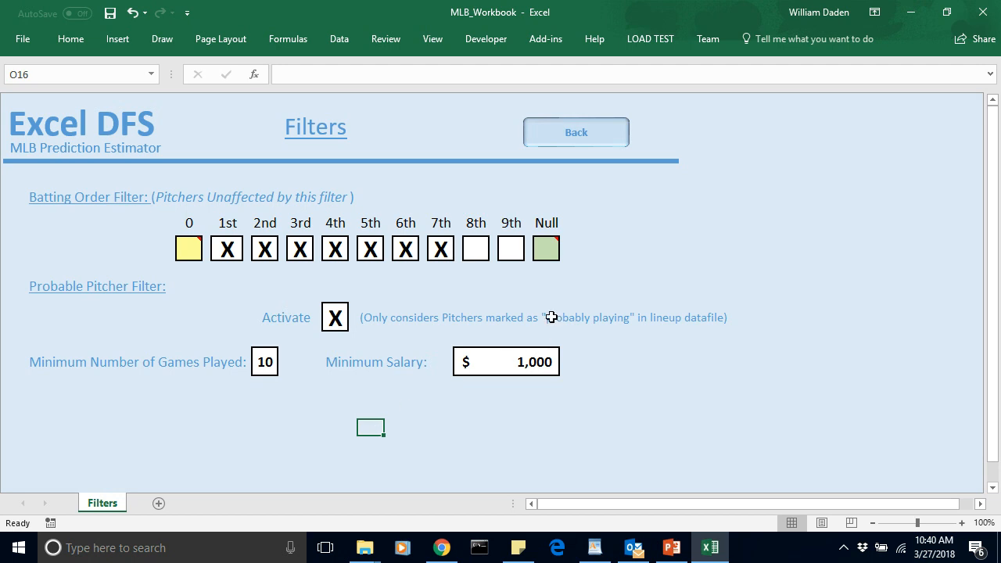
{"action": "left_click", "coordinate": [545, 256]}
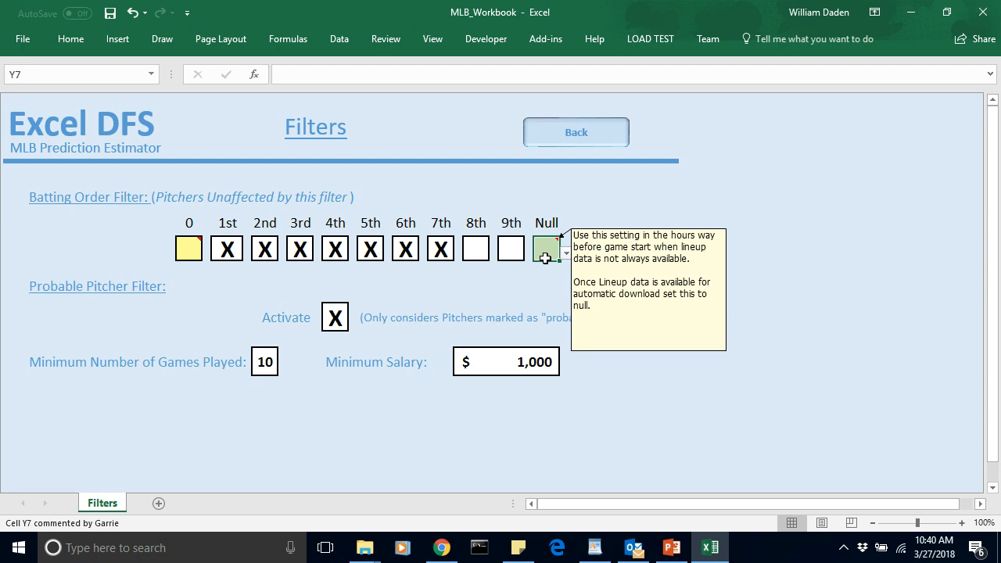
{"action": "left_click", "coordinate": [604, 397]}
{"action": "left_click", "coordinate": [551, 249]}
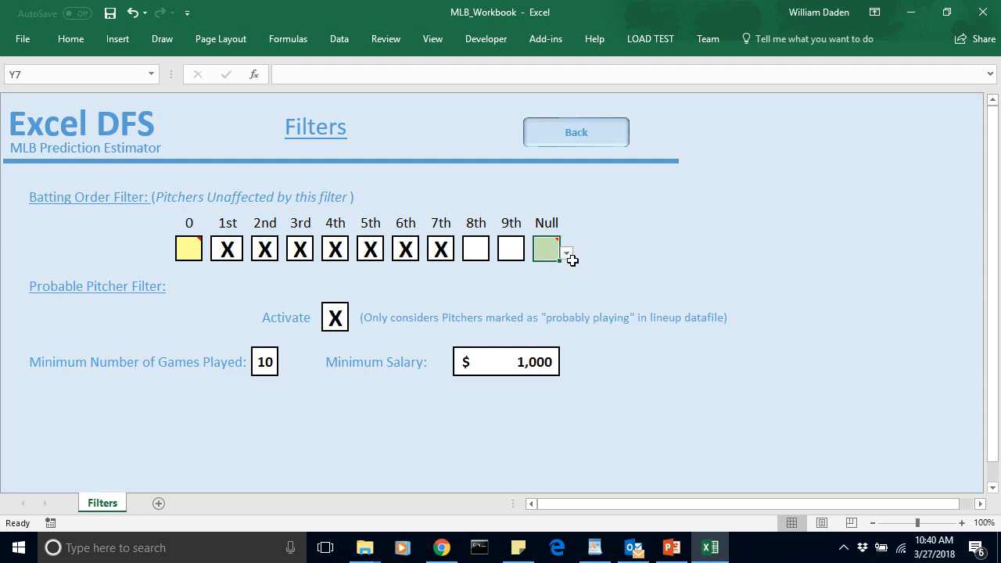
{"action": "left_click", "coordinate": [566, 253]}
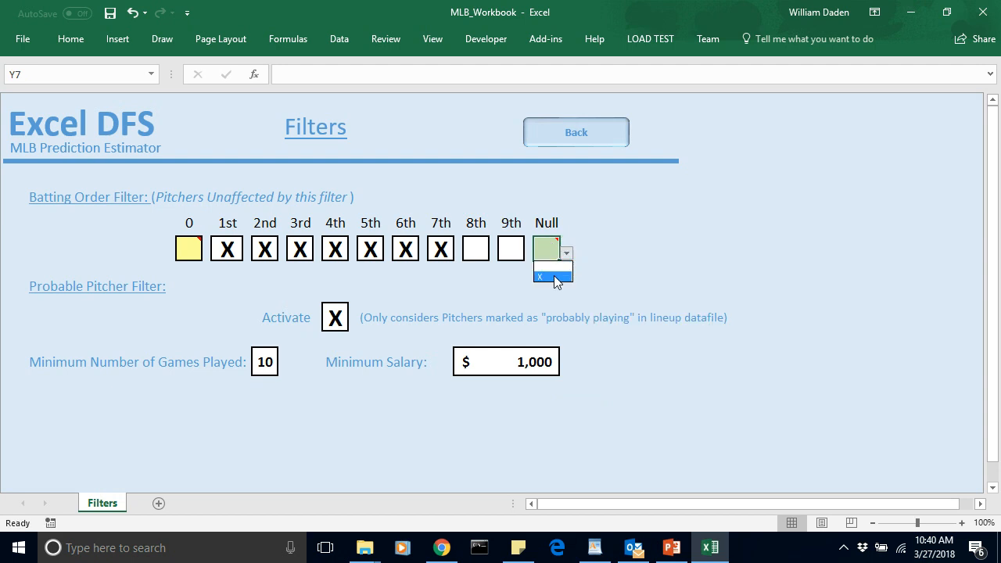
{"action": "left_click", "coordinate": [555, 277]}
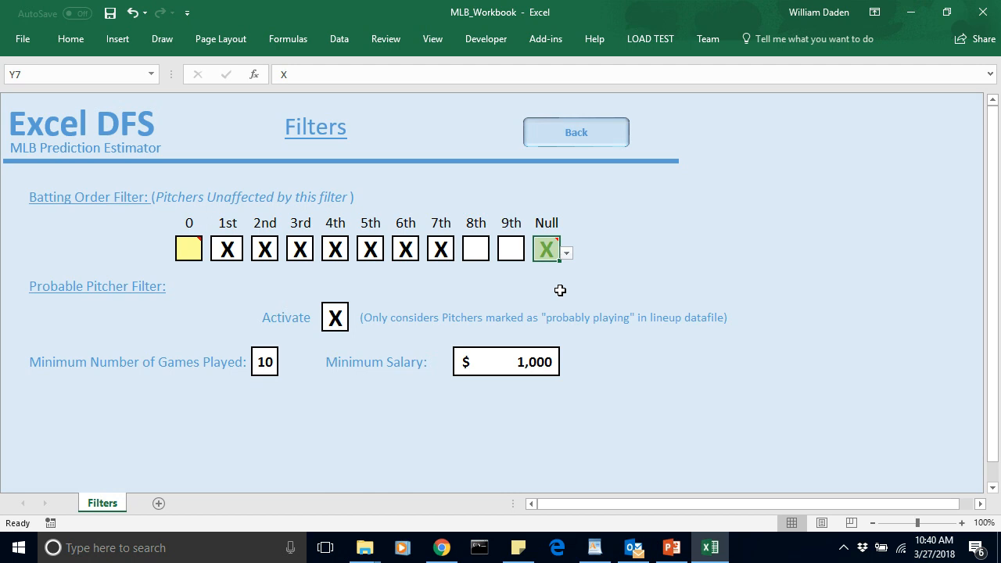
Step: Read the note on the Null box and clear its X mark in the batting order filter
{"action": "mouse_move", "coordinate": [549, 250]}
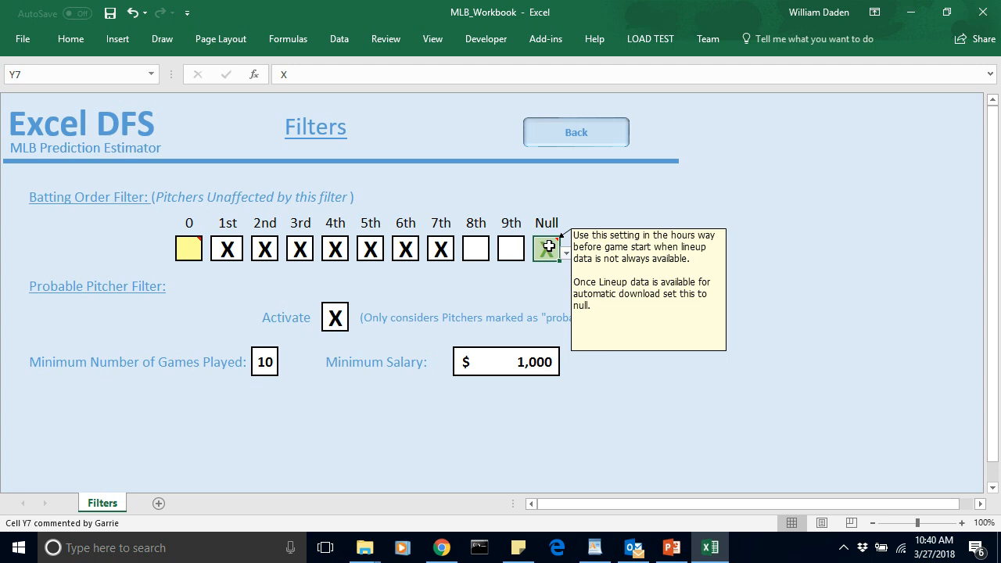
{"action": "left_click", "coordinate": [566, 253]}
{"action": "left_click", "coordinate": [556, 266]}
{"action": "left_click", "coordinate": [531, 284]}
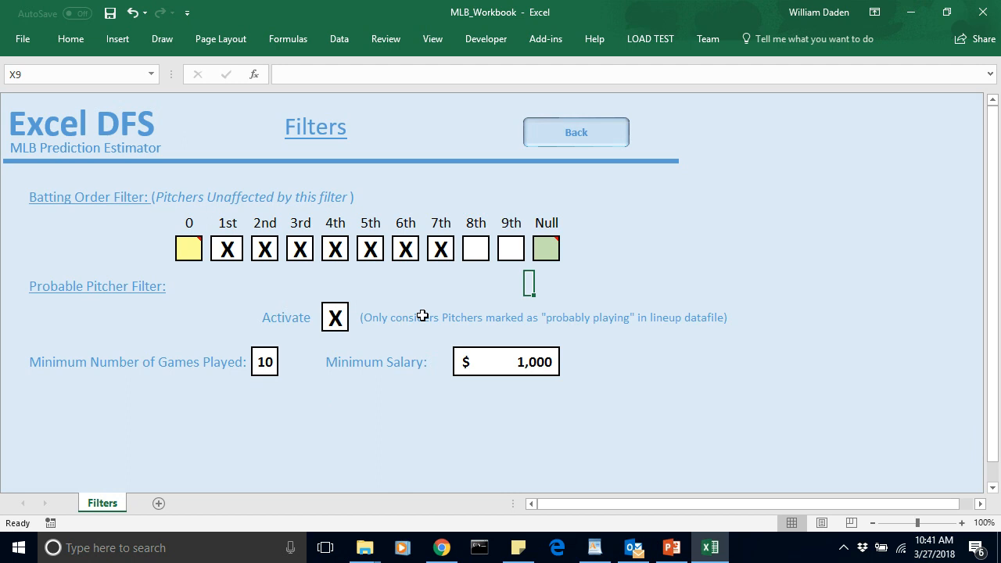
Step: Set the minimum number of games played to 0 and return to the home page
{"action": "left_click", "coordinate": [265, 362]}
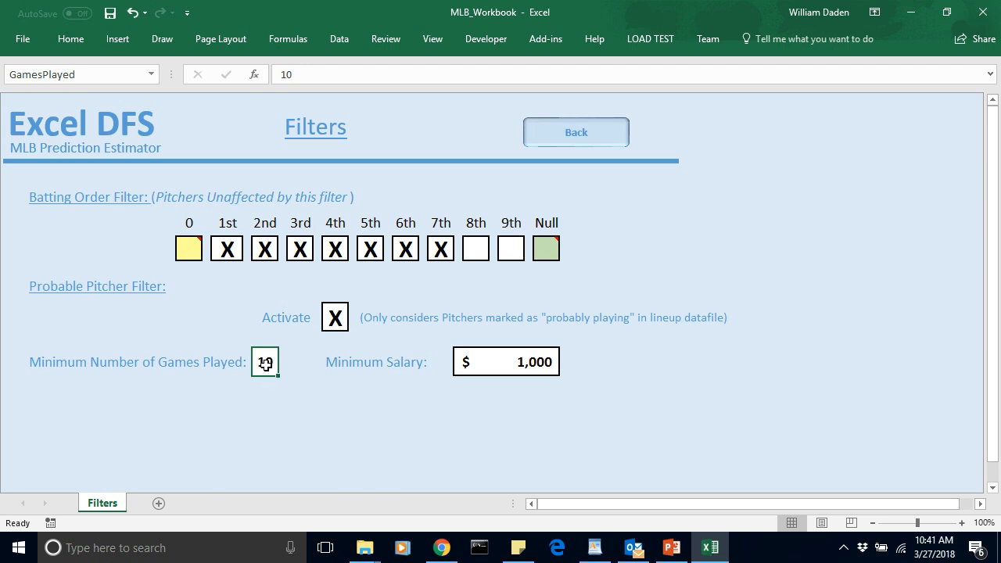
{"action": "type", "text": "0"}
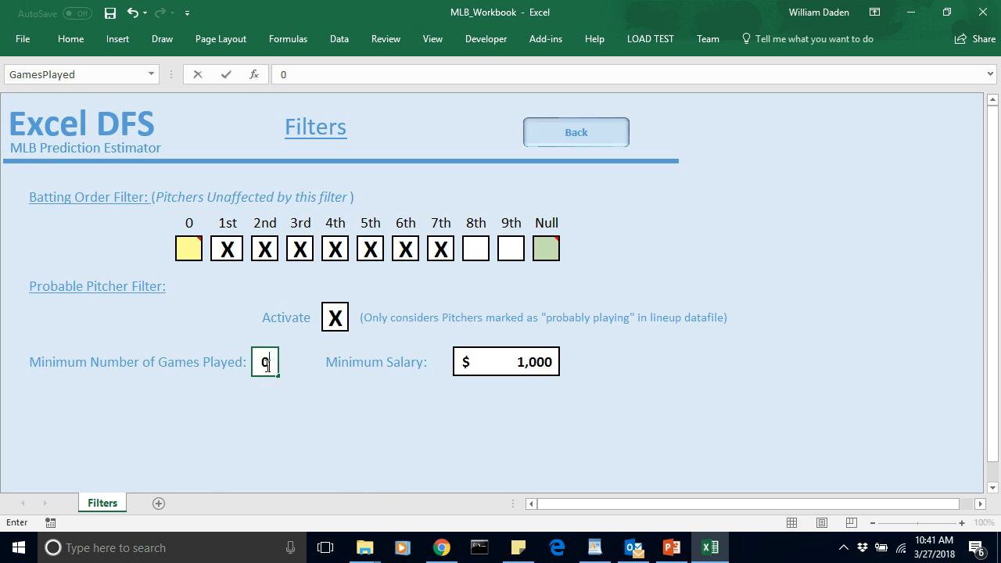
{"action": "left_click", "coordinate": [333, 406]}
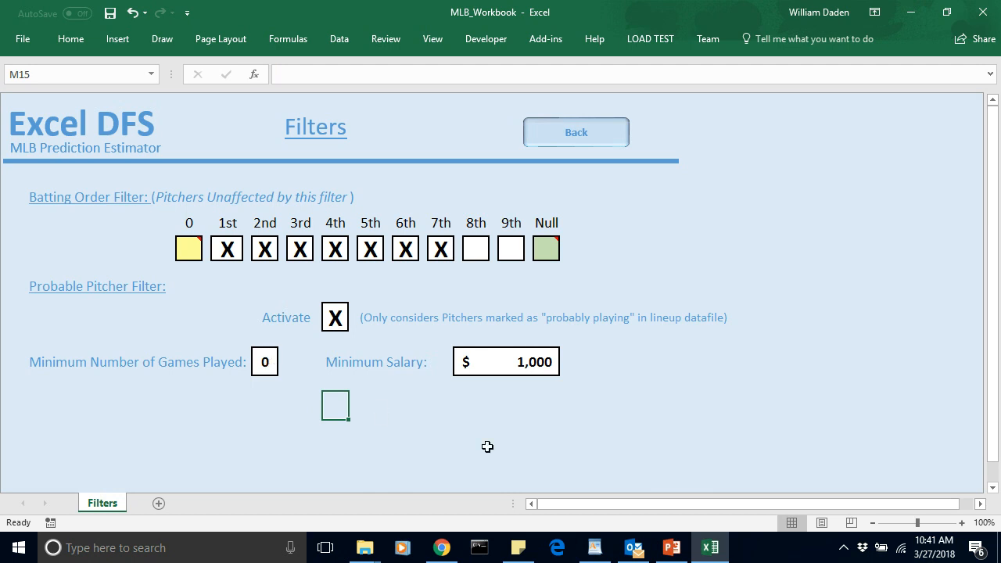
{"action": "left_click", "coordinate": [431, 420]}
{"action": "left_click", "coordinate": [530, 361]}
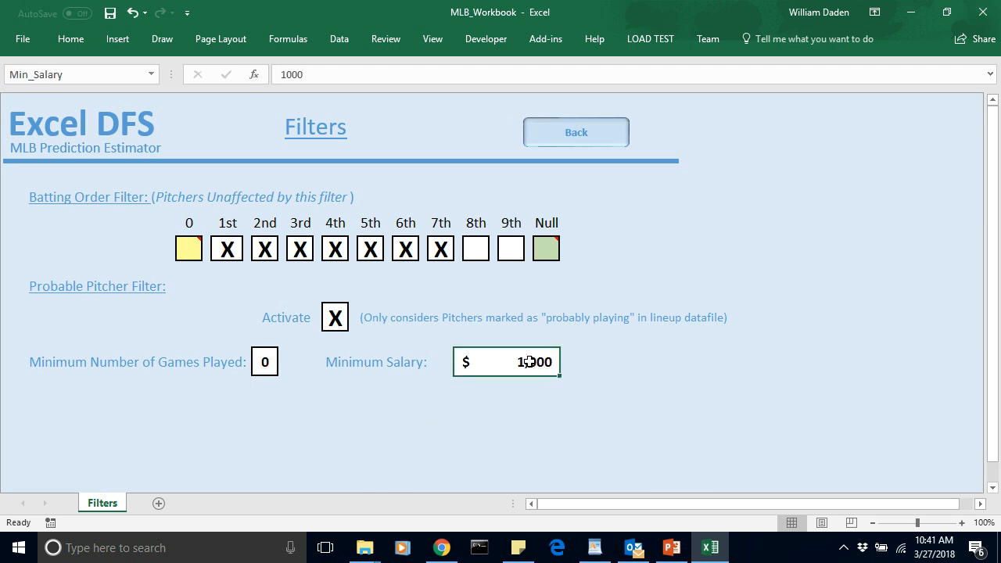
{"action": "left_click", "coordinate": [583, 135]}
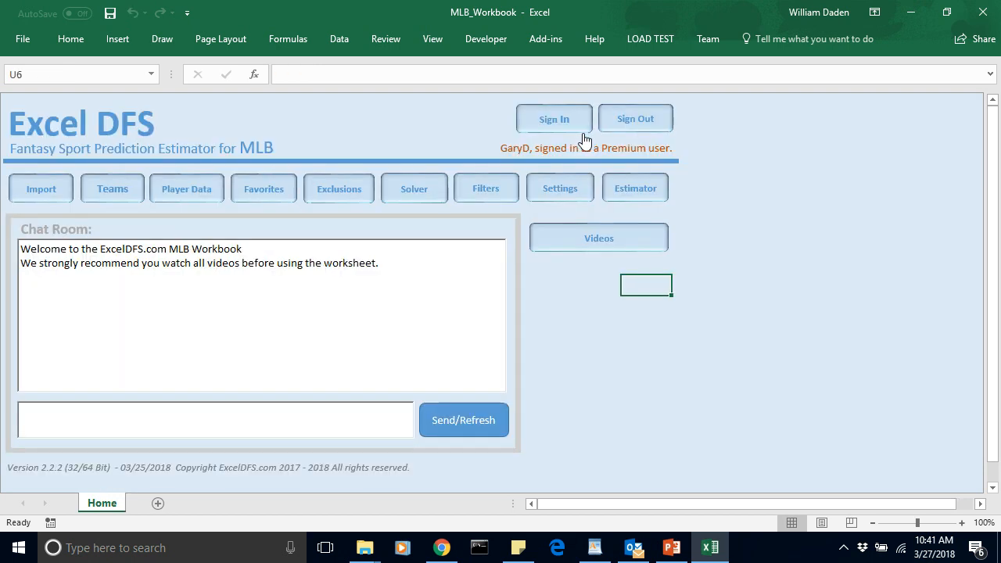
Step: Open the Solver worksheet and run the Step 1 filters for FanDuel
{"action": "left_click", "coordinate": [410, 198]}
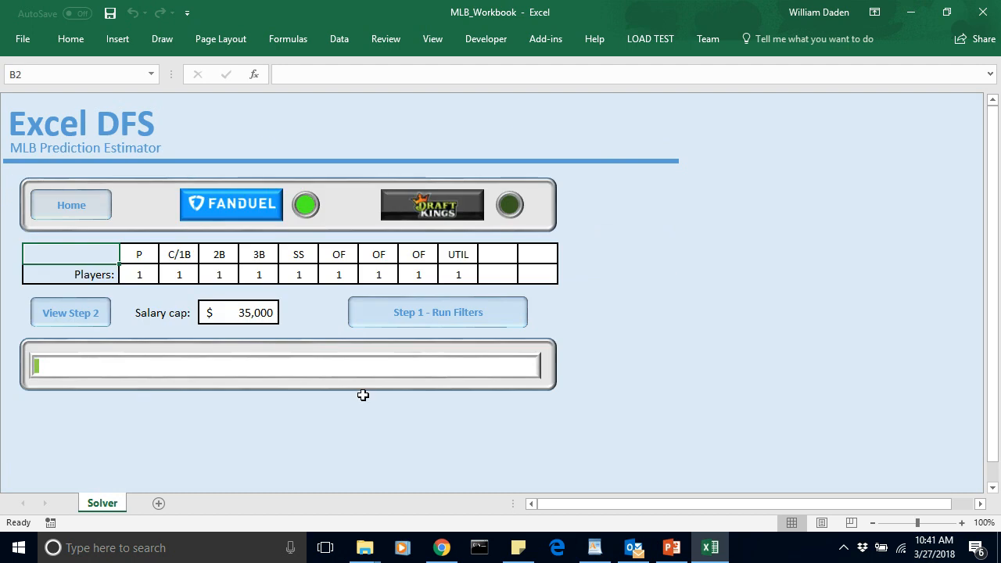
{"action": "left_click", "coordinate": [439, 321]}
{"action": "left_click", "coordinate": [531, 332]}
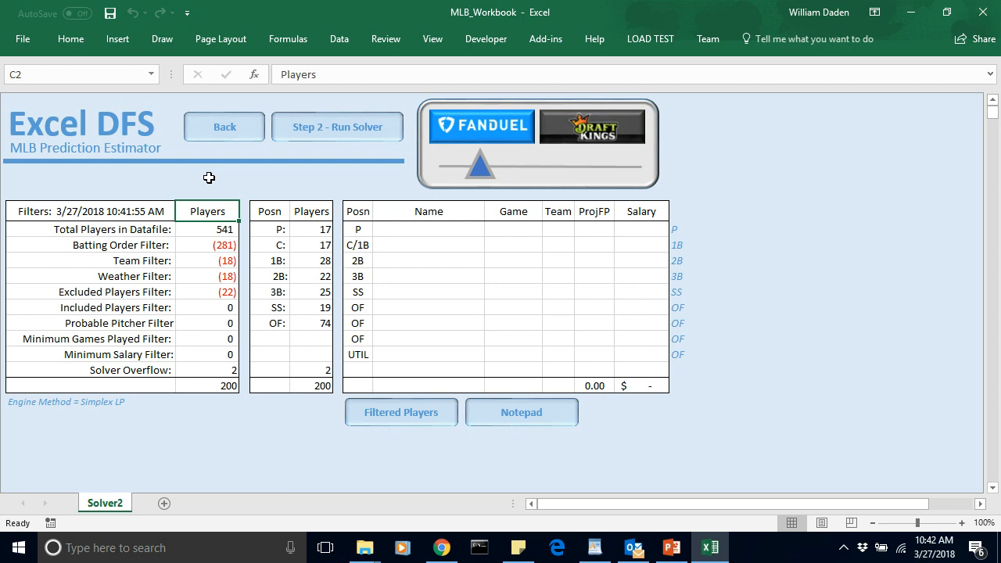
Step: Examine the filter summary, checking the total players in the datafile and the solver overflow
{"action": "left_click", "coordinate": [223, 231]}
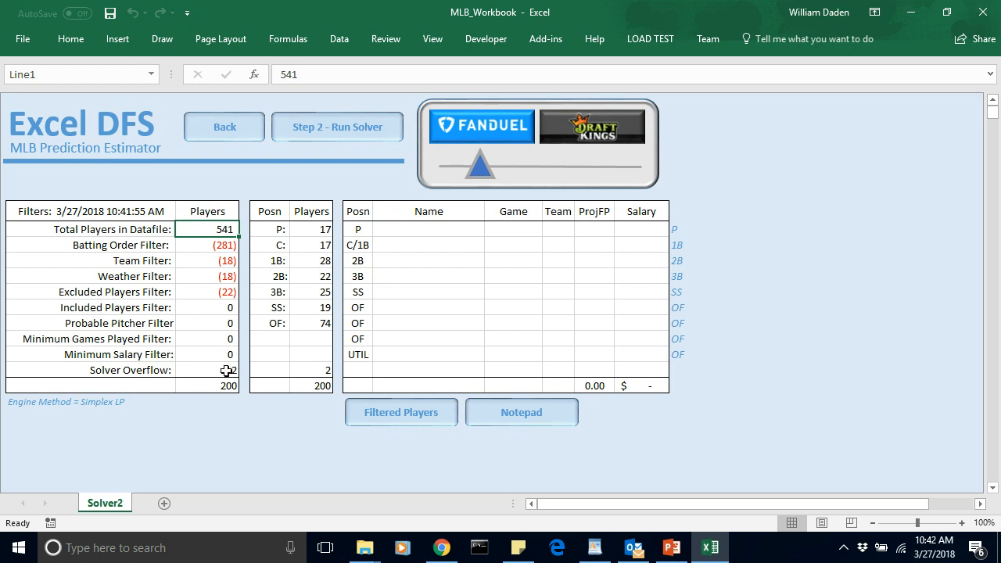
{"action": "left_click", "coordinate": [263, 413]}
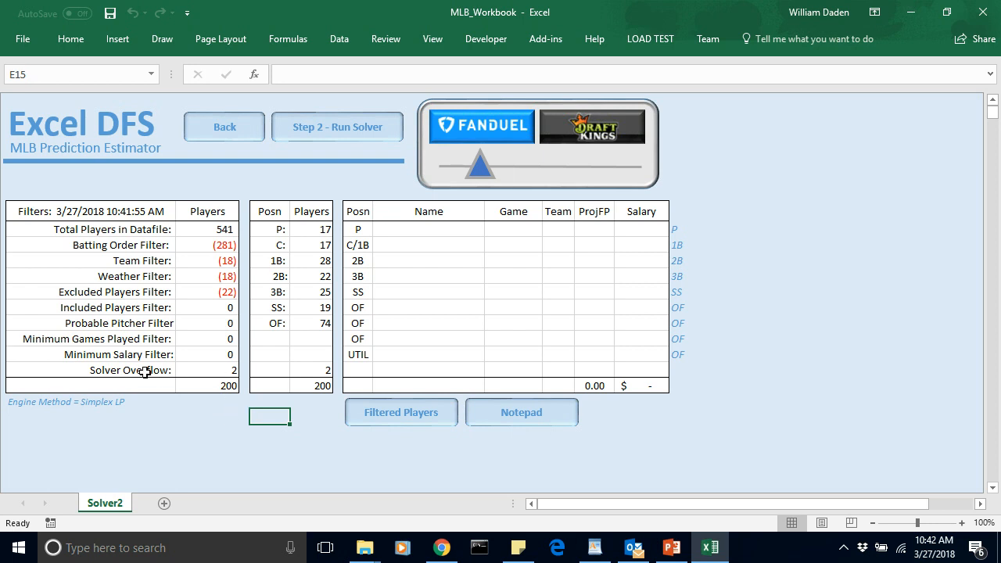
{"action": "left_click", "coordinate": [225, 370]}
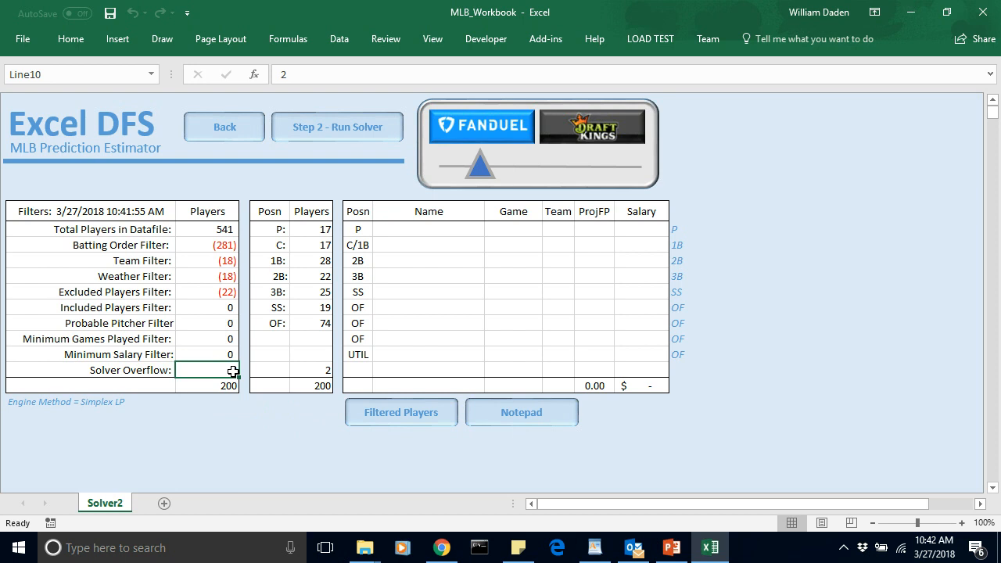
{"action": "left_click", "coordinate": [230, 402]}
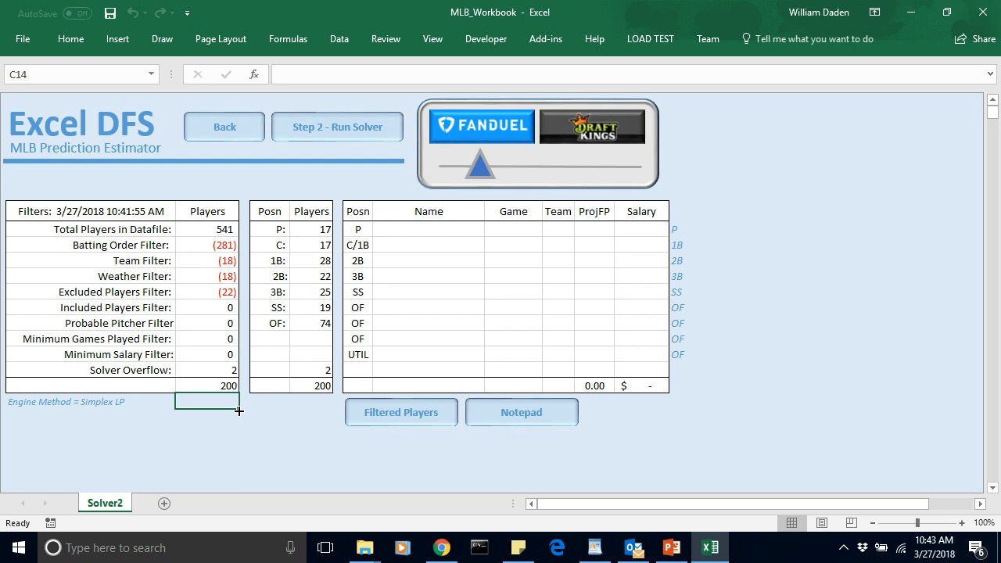
{"action": "left_click", "coordinate": [228, 371]}
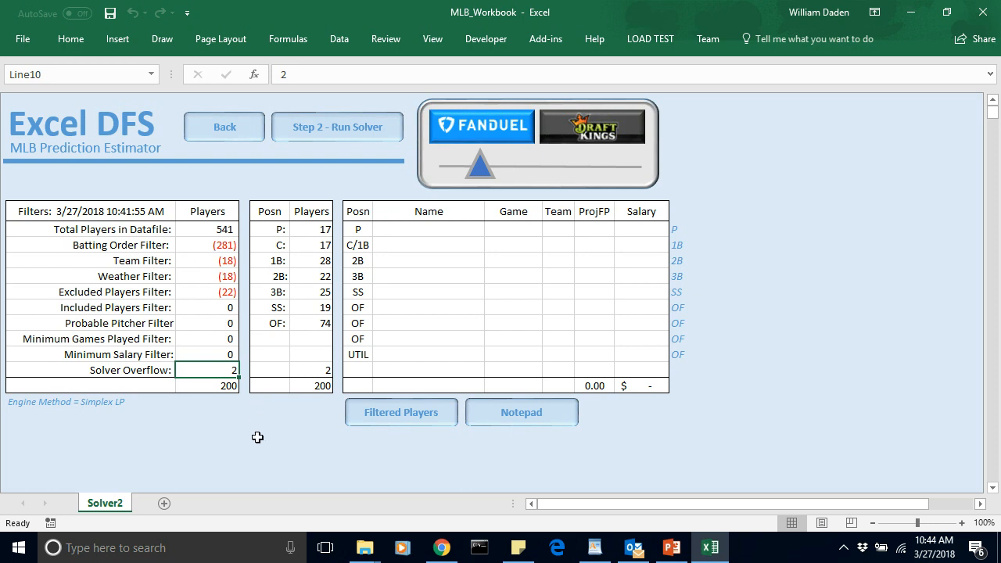
Step: Run the Step 2 solver on the filtered players to generate the FanDuel lineup
{"action": "left_click_drag", "start_coordinate": [257, 437], "coordinate": [381, 185]}
{"action": "left_click", "coordinate": [381, 184]}
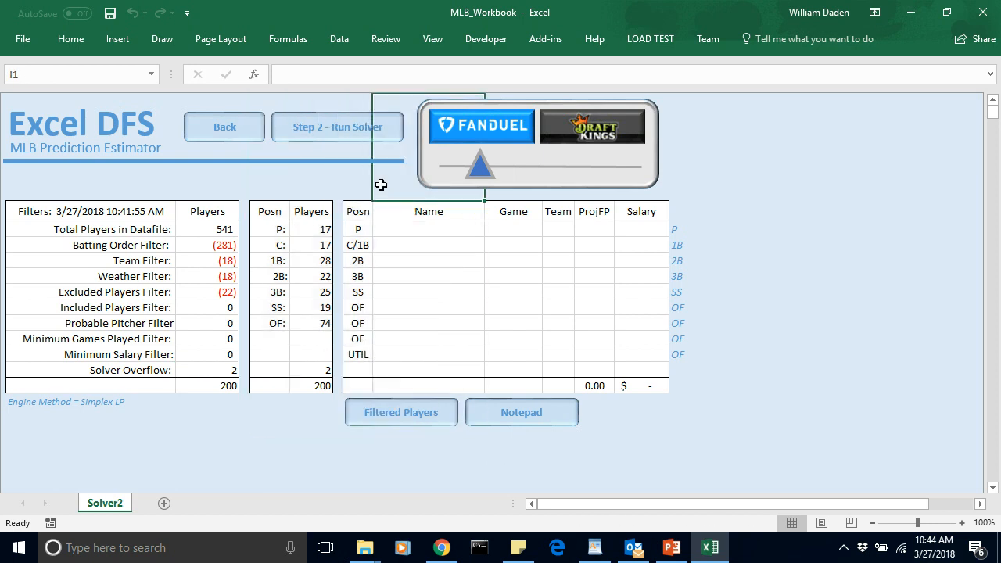
{"action": "left_click", "coordinate": [316, 126]}
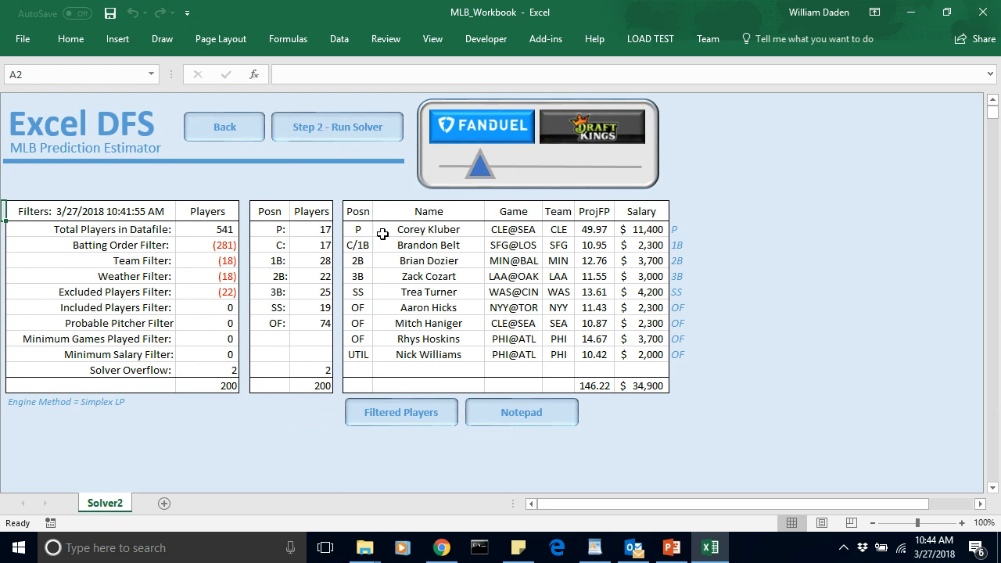
Step: Copy the solved lineup with its totals row and paste it at the start of the Notepad worksheet
{"action": "left_click", "coordinate": [354, 229]}
{"action": "left_click_drag", "start_coordinate": [353, 229], "coordinate": [628, 386]}
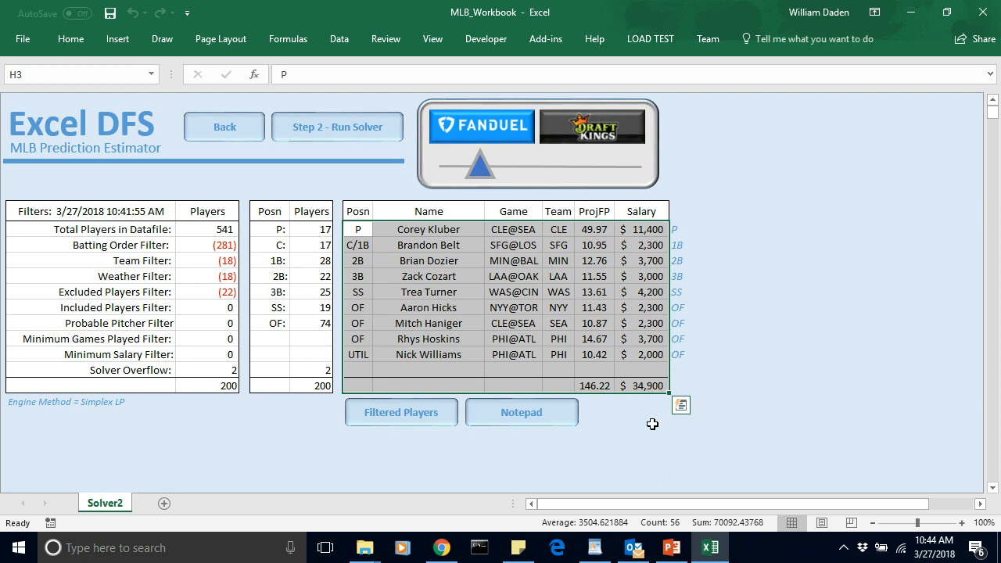
{"action": "key", "text": "ctrl+c"}
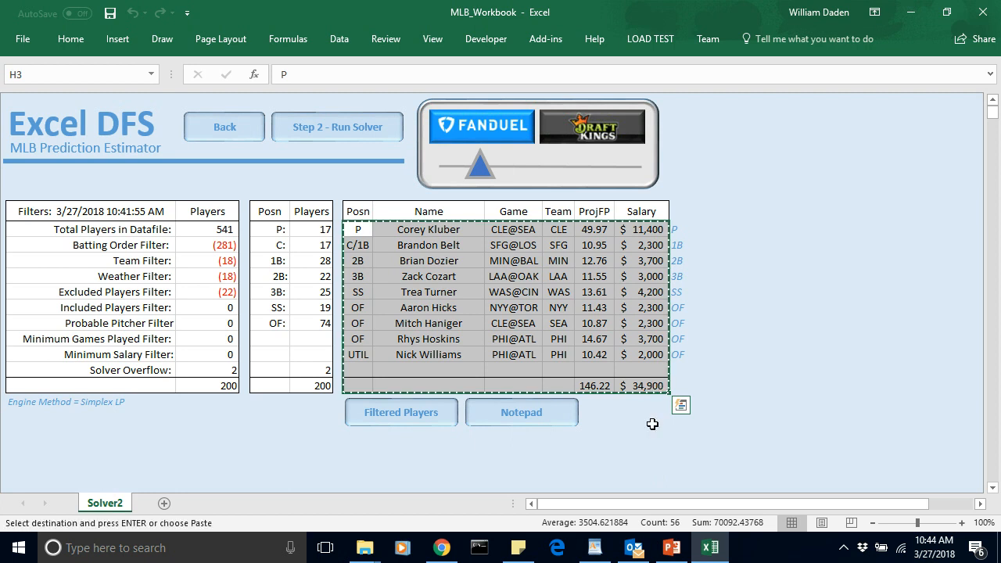
{"action": "left_click", "coordinate": [522, 420]}
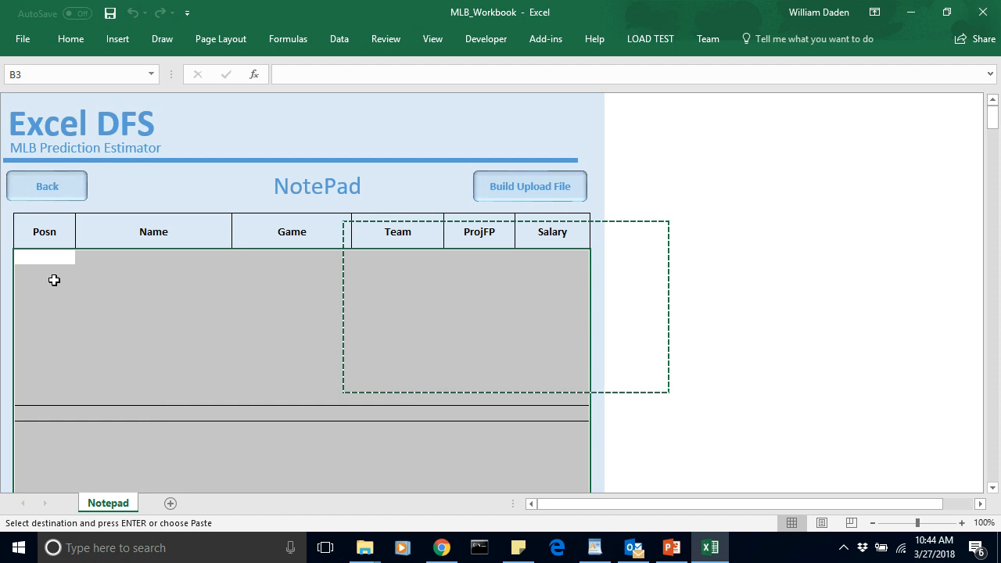
{"action": "left_click", "coordinate": [39, 259]}
{"action": "key", "text": "ctrl+v"}
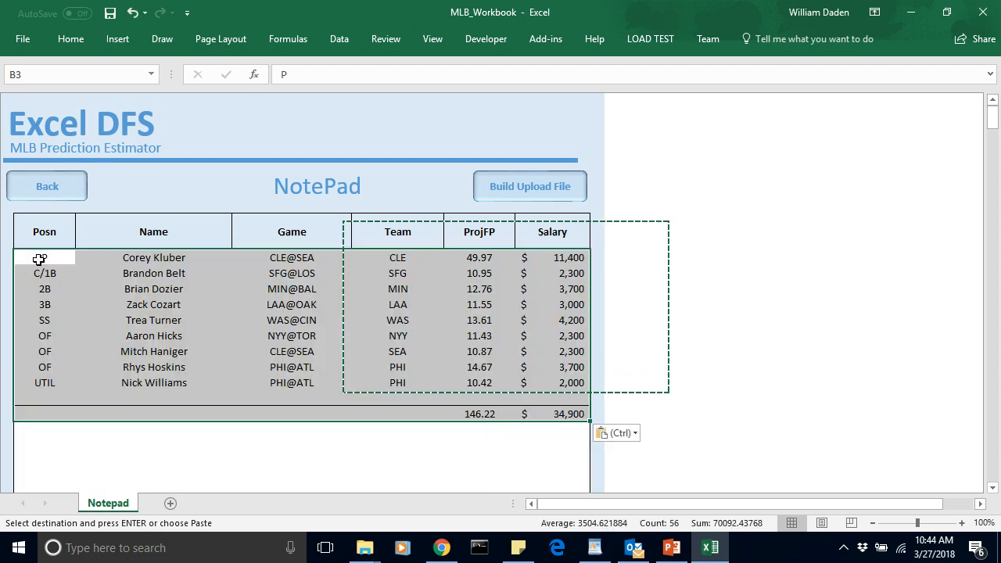
{"action": "left_click", "coordinate": [112, 443]}
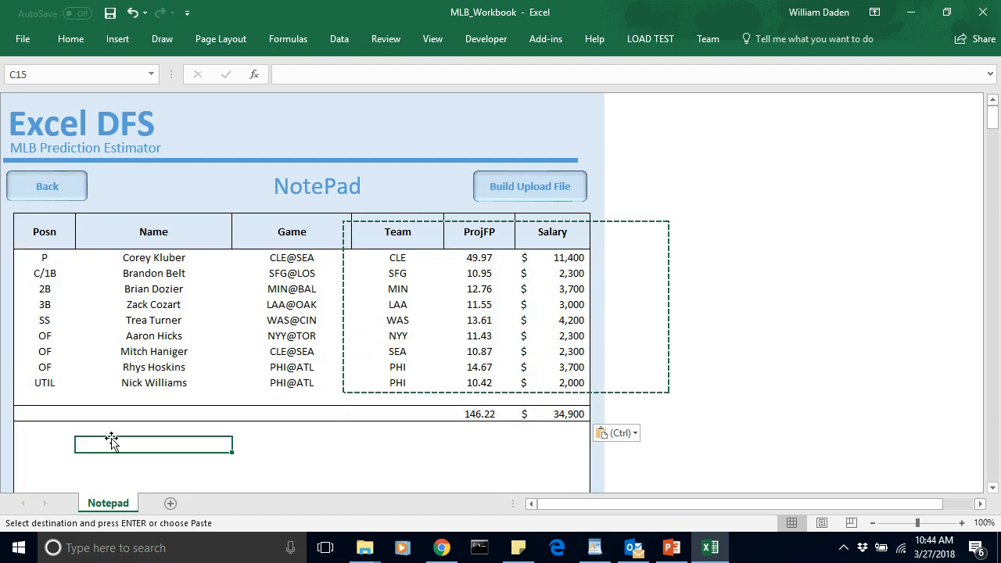
{"action": "key", "text": "Escape"}
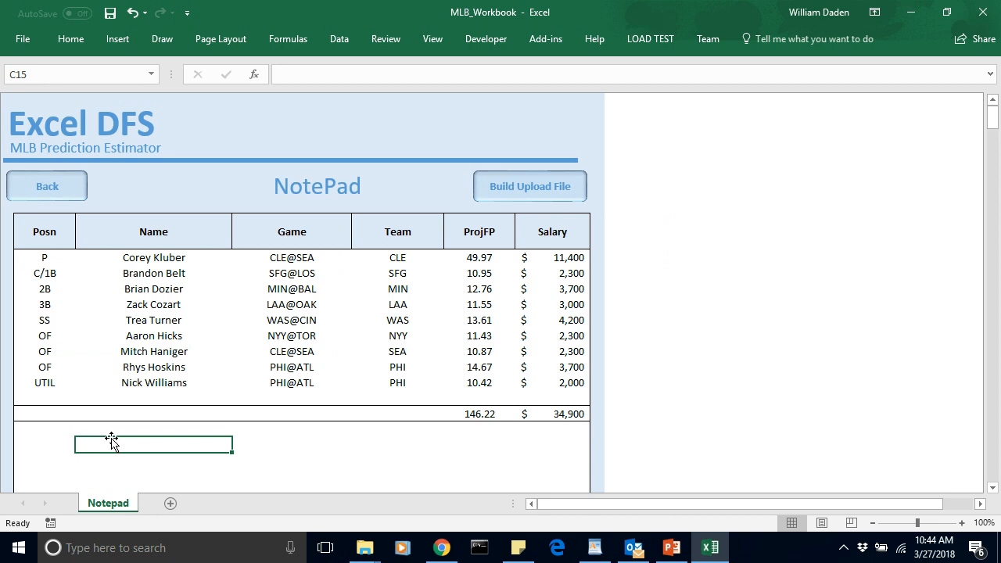
Step: Leave the Notepad worksheet and go back through both solver pages to the home page
{"action": "left_click", "coordinate": [50, 186]}
{"action": "left_click", "coordinate": [283, 433]}
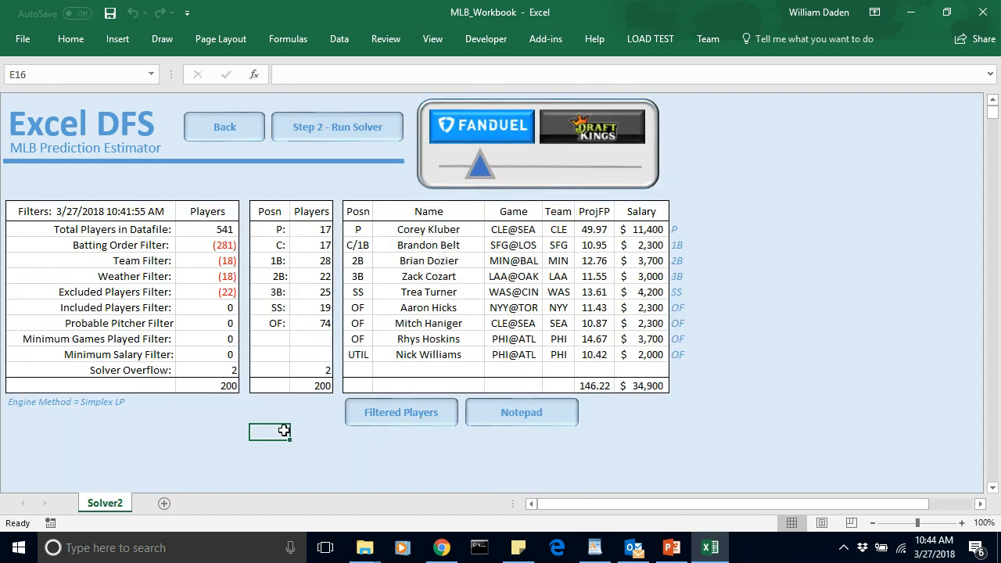
{"action": "left_click", "coordinate": [225, 129]}
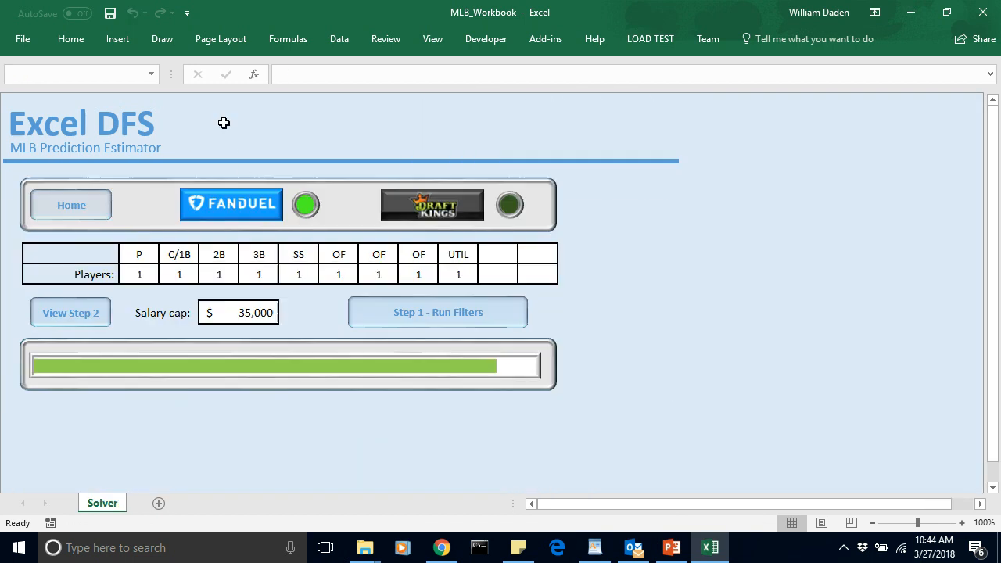
{"action": "left_click", "coordinate": [84, 207]}
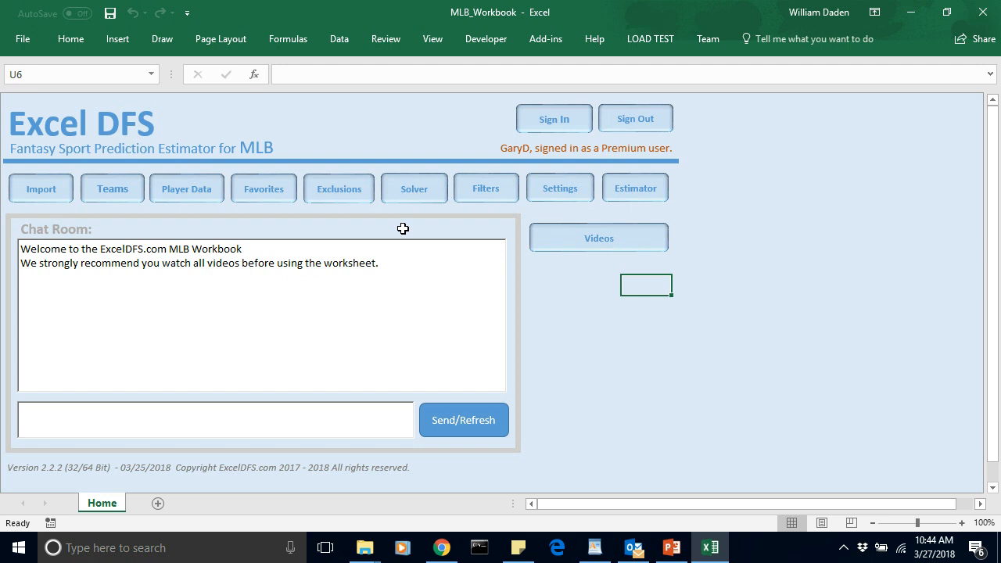
Step: Reopen the solver's Step 2 results to view the saved lineup, and return to the home page
{"action": "left_click", "coordinate": [413, 195]}
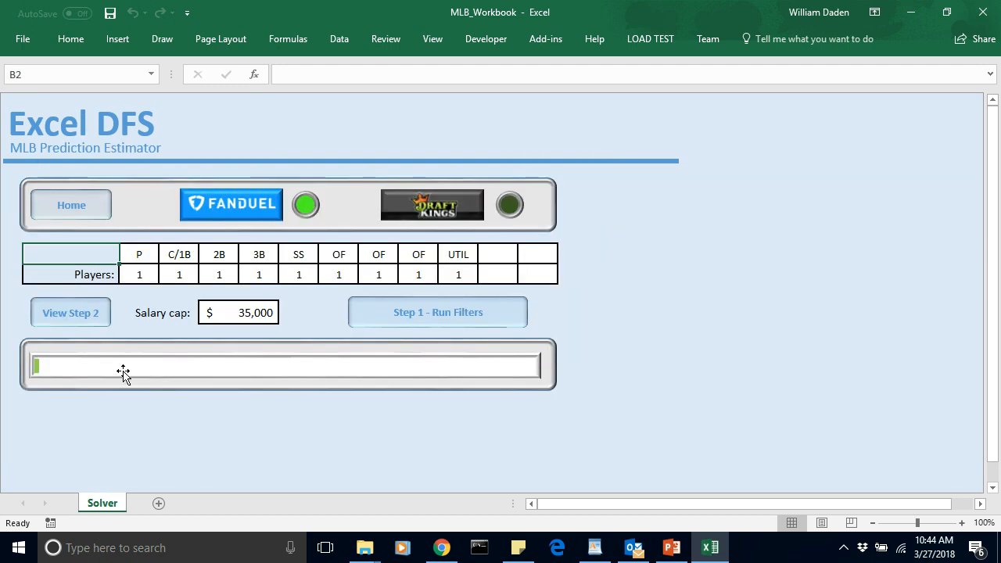
{"action": "left_click", "coordinate": [83, 311]}
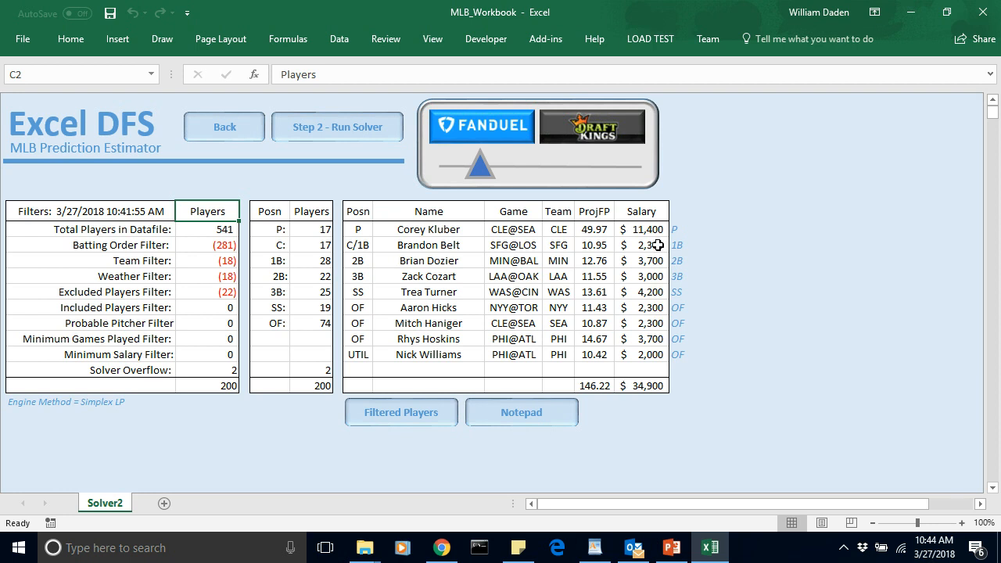
{"action": "left_click", "coordinate": [227, 130]}
{"action": "left_click", "coordinate": [69, 206]}
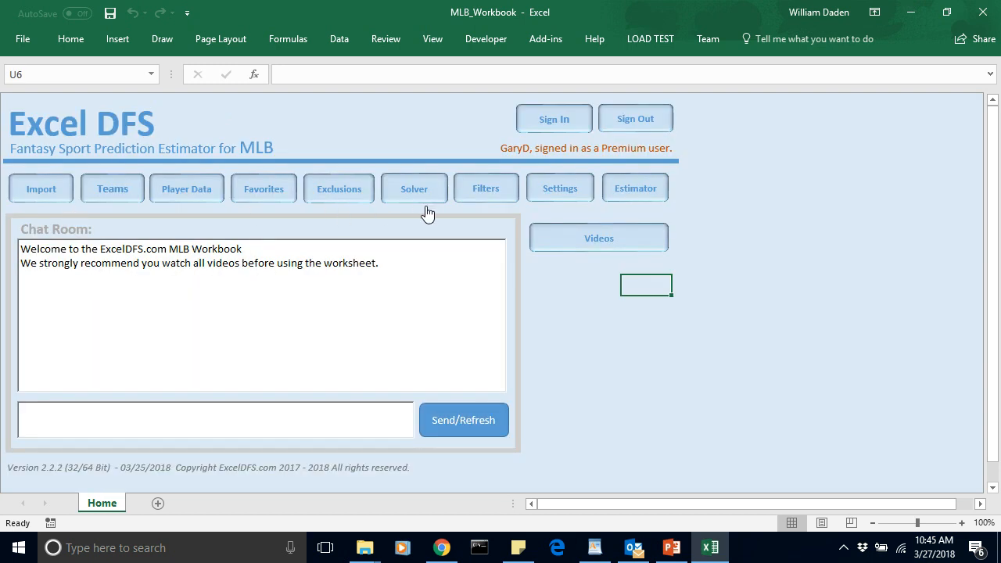
Step: Open the Filters page from the home page and set the minimum salary to $2,500
{"action": "left_click", "coordinate": [482, 186]}
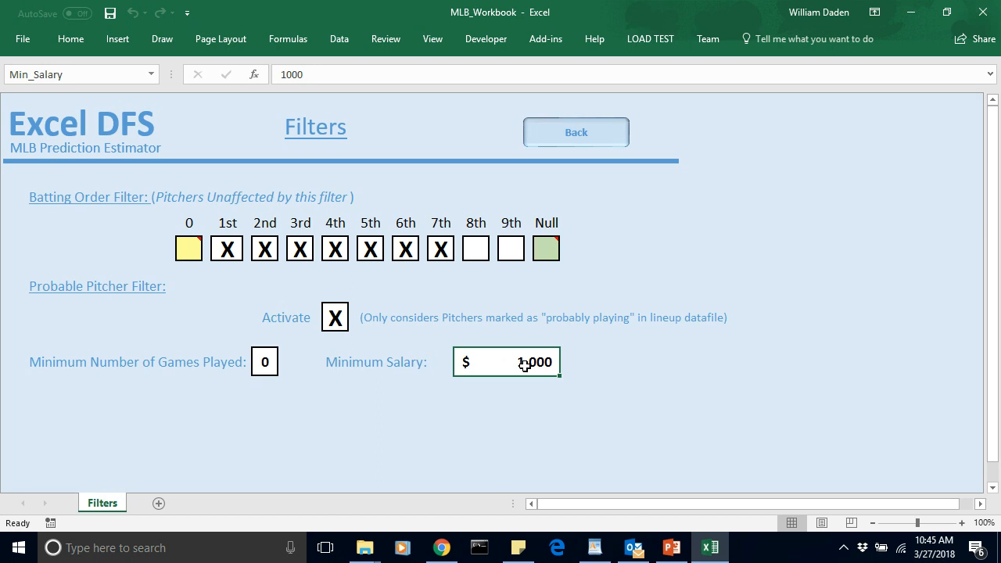
{"action": "type", "text": "2,50"}
{"action": "type", "text": "00"}
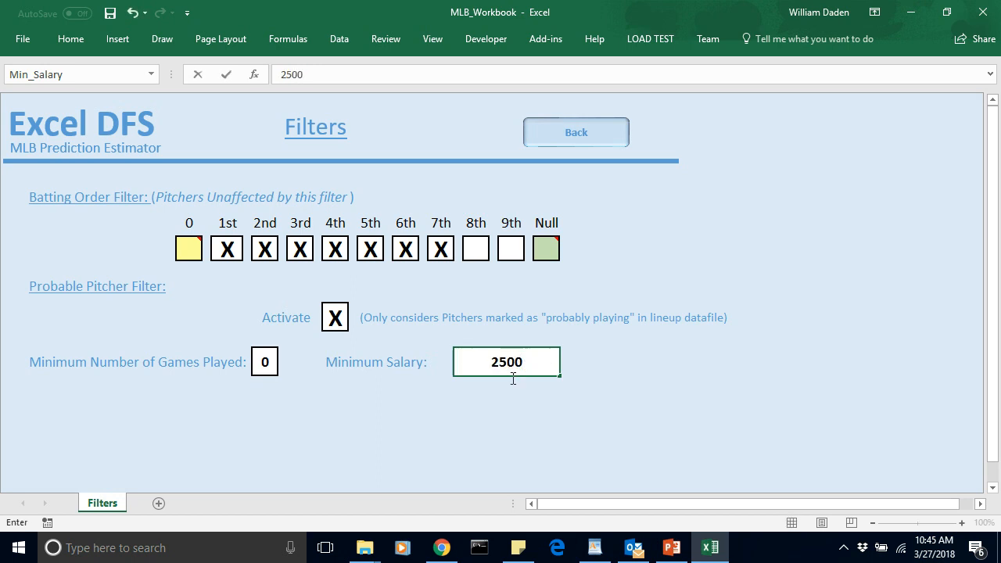
{"action": "left_click", "coordinate": [432, 442]}
Step: Set the minimum number of games played to 20 and return to the home page
{"action": "left_click", "coordinate": [266, 363]}
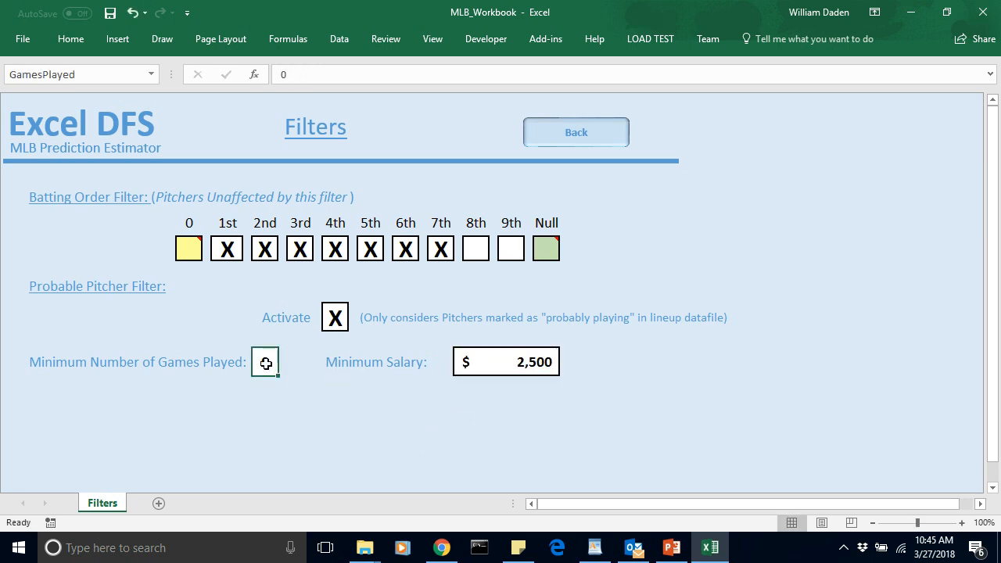
{"action": "type", "text": "10"}
{"action": "key", "text": "BackSpace"}
{"action": "key", "text": "BackSpace"}
{"action": "type", "text": "20"}
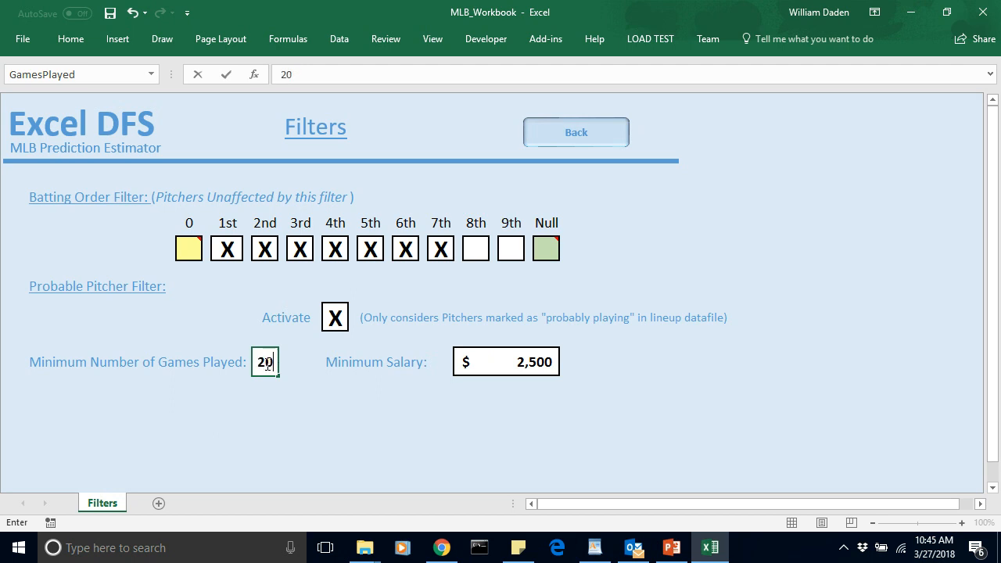
{"action": "left_click", "coordinate": [371, 405]}
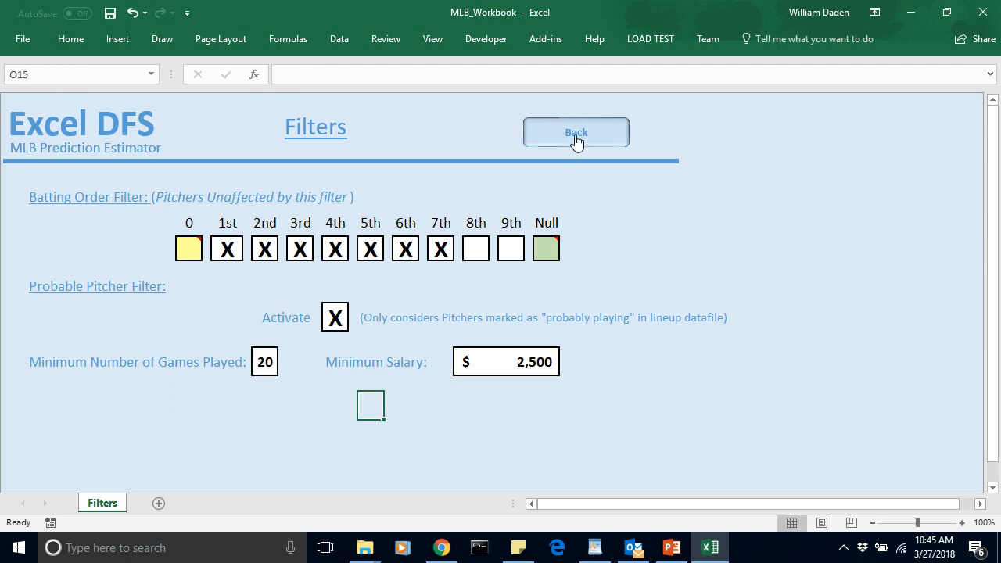
{"action": "left_click", "coordinate": [576, 138]}
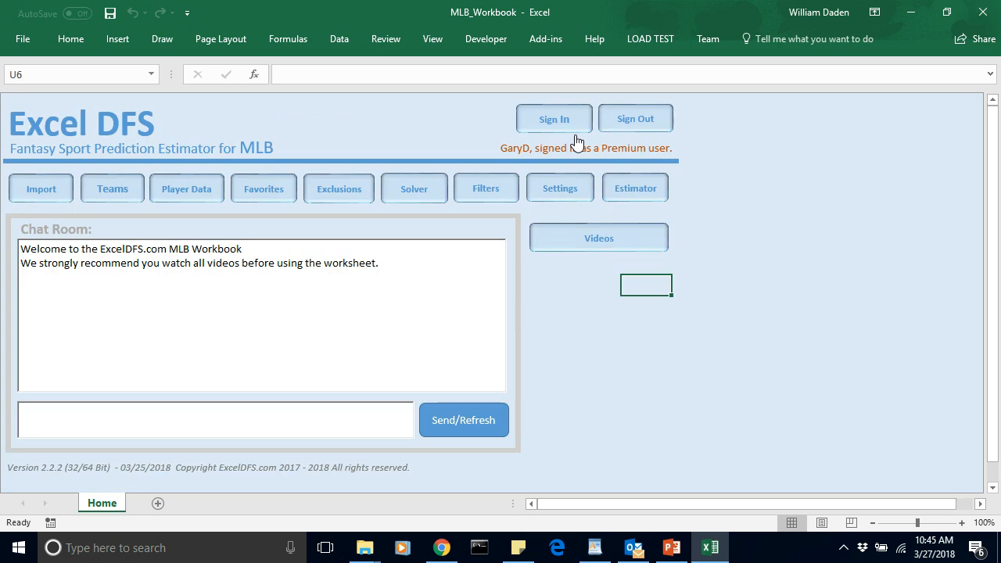
Step: Run the Step 1 filters for FanDuel in the solver, agreeing to recalculate all filters
{"action": "left_click", "coordinate": [409, 195]}
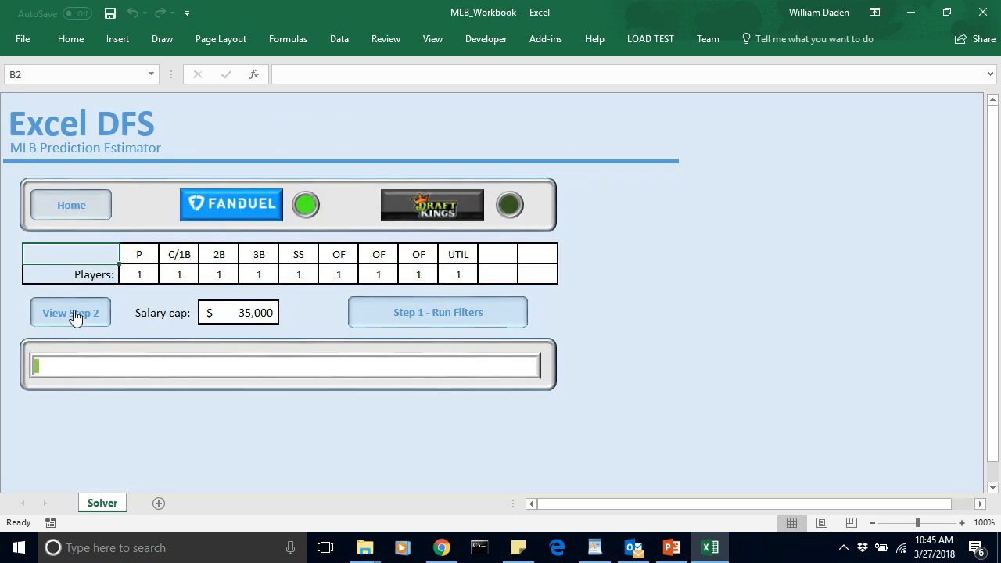
{"action": "left_click", "coordinate": [400, 310]}
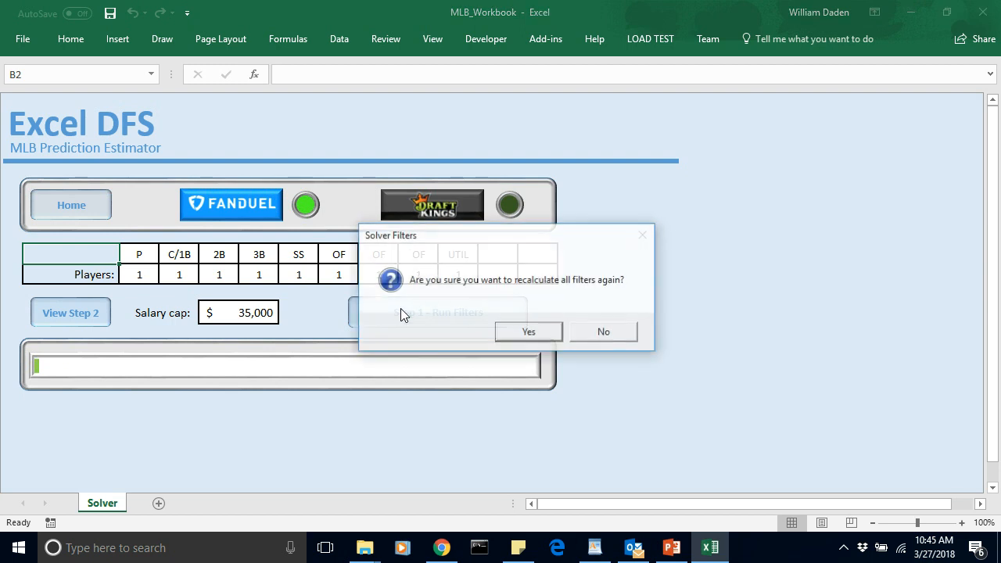
{"action": "left_click", "coordinate": [537, 335]}
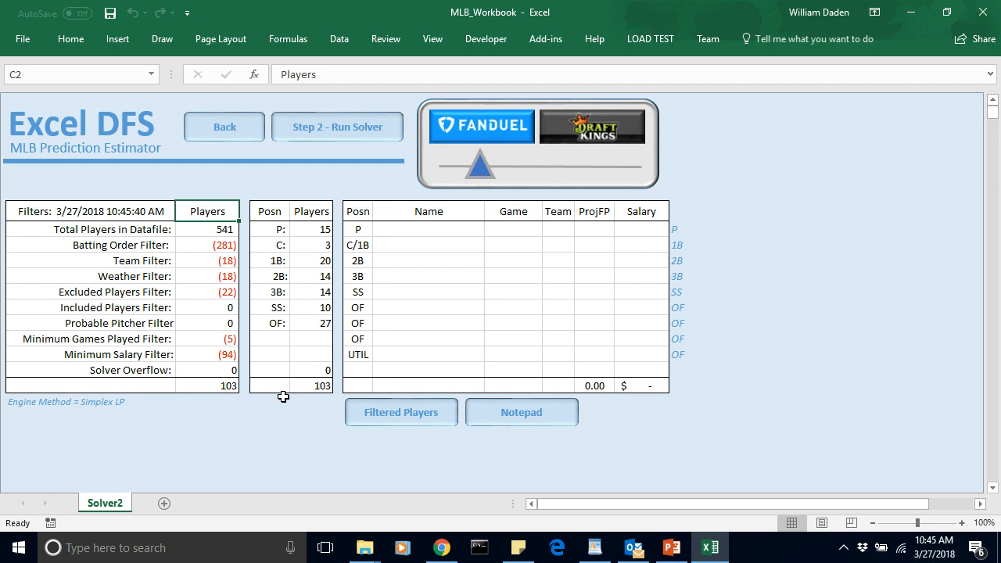
Step: Examine the Minimum Salary and Excluded Players rows in the Step 2 filter summary
{"action": "left_click", "coordinate": [149, 356]}
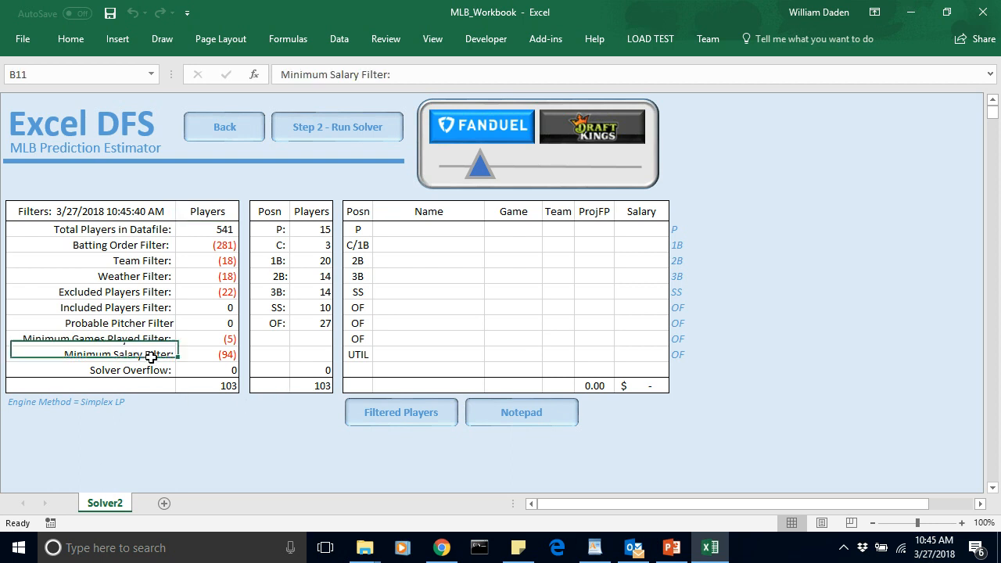
{"action": "left_click", "coordinate": [232, 352]}
{"action": "left_click", "coordinate": [234, 352]}
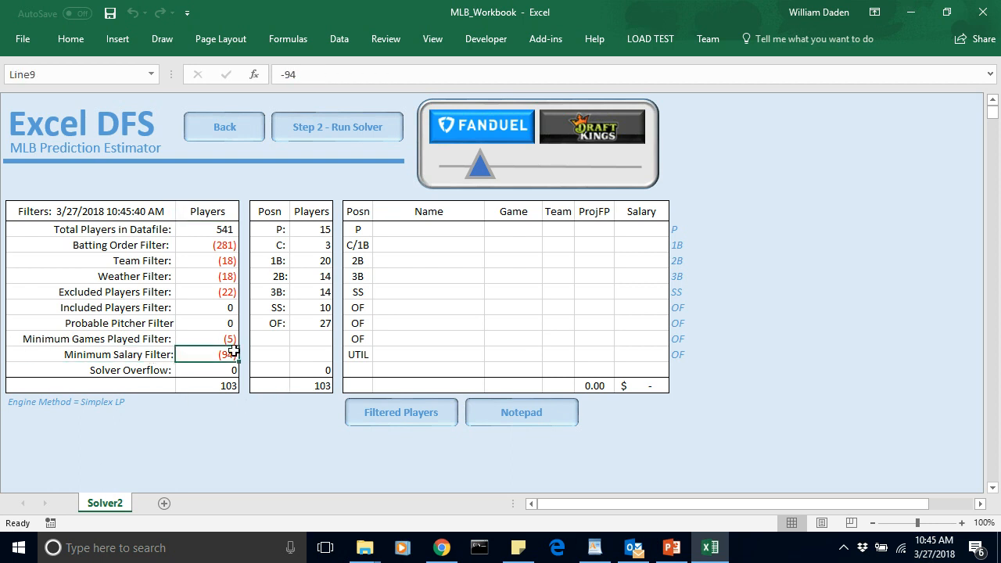
{"action": "left_click", "coordinate": [253, 408]}
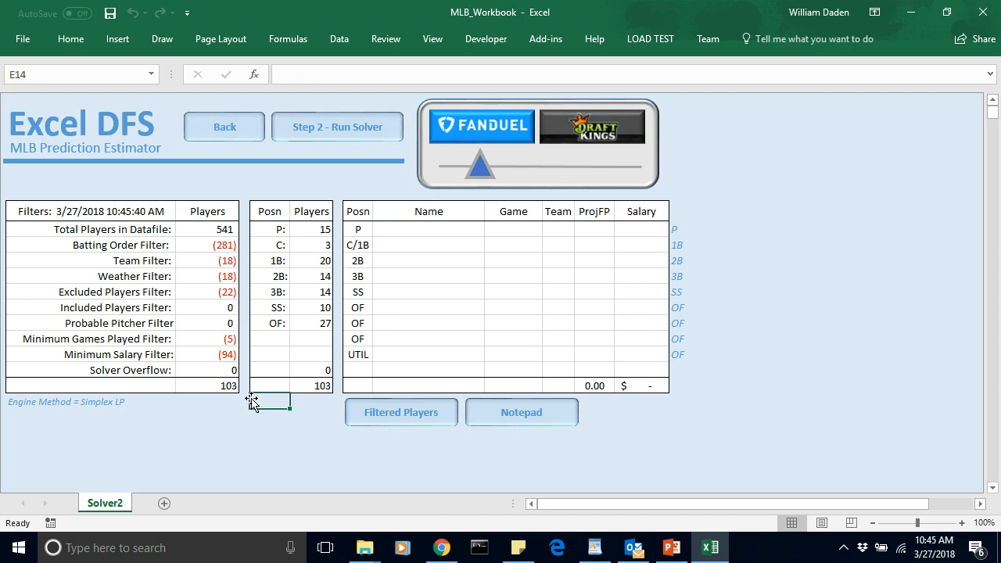
{"action": "left_click", "coordinate": [126, 294]}
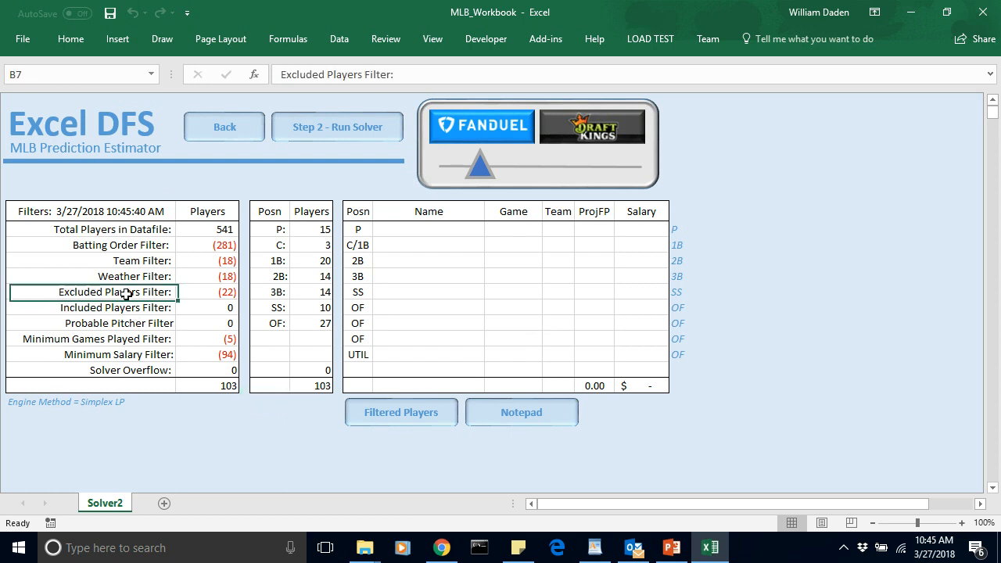
{"action": "left_click", "coordinate": [219, 295]}
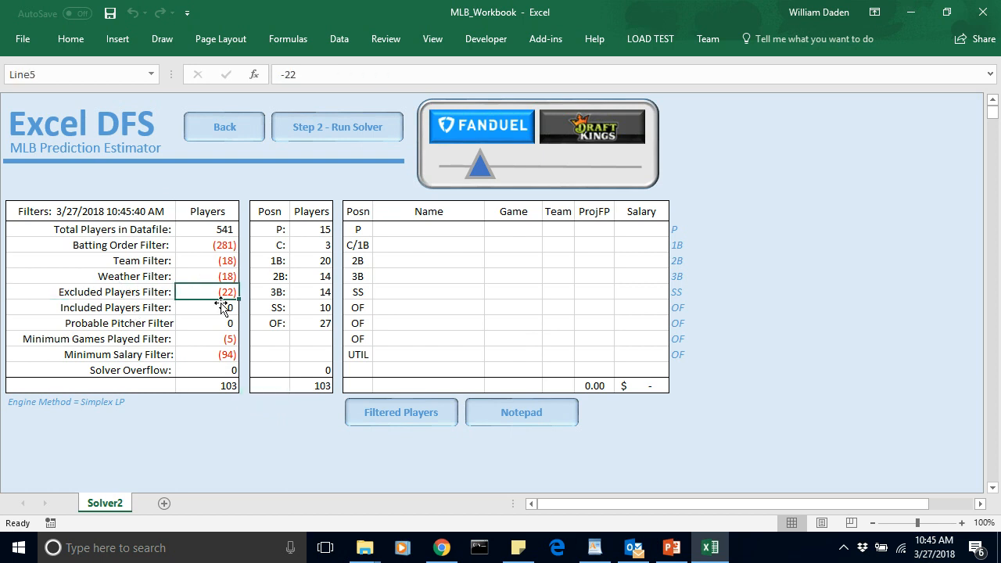
Step: Go back to the home page, look through the Excluded Players list on the Exclusions page, and return home
{"action": "left_click", "coordinate": [224, 132]}
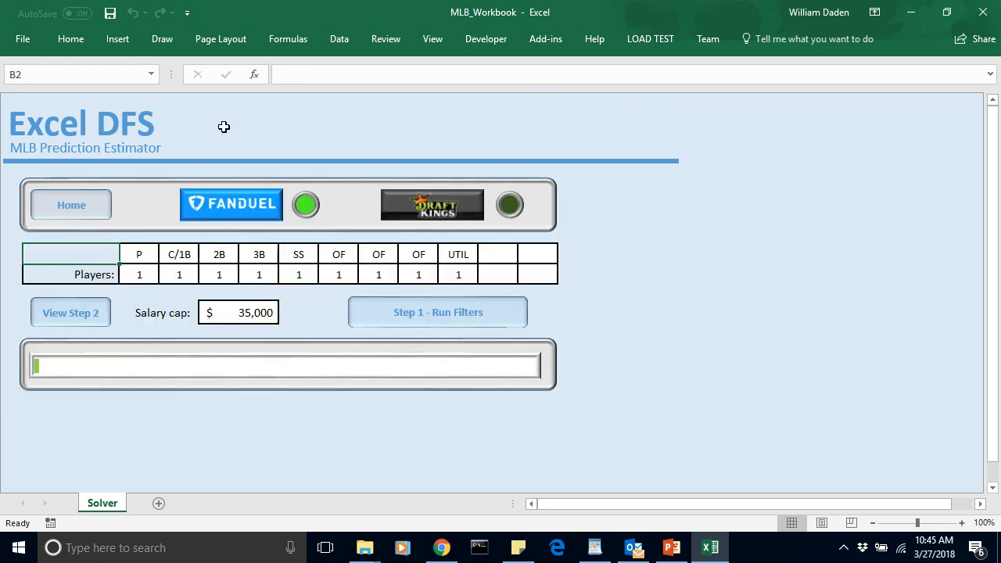
{"action": "left_click", "coordinate": [59, 205]}
{"action": "left_click", "coordinate": [348, 191]}
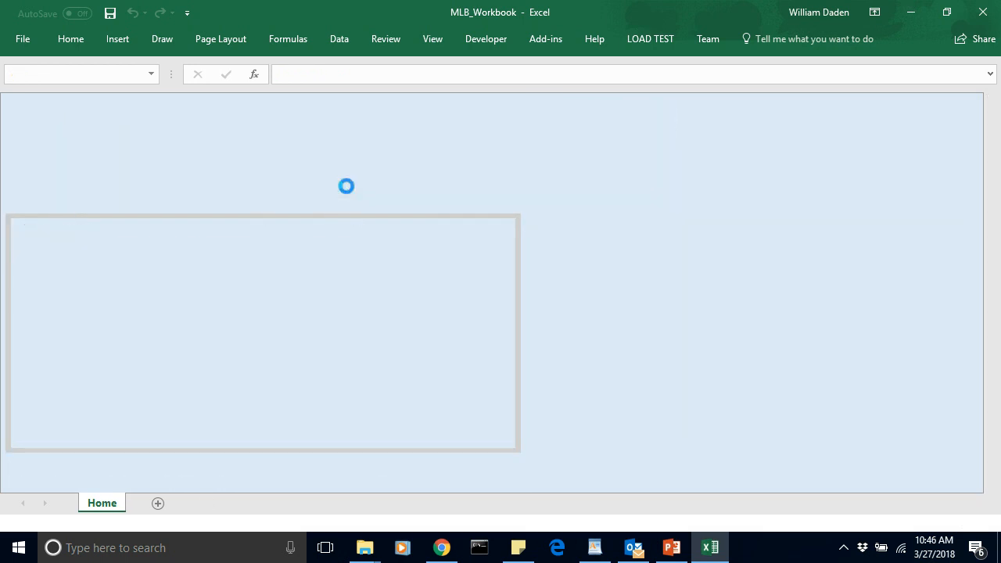
{"action": "mouse_move", "coordinate": [992, 116]}
{"action": "left_mouse_down"}
{"action": "mouse_move", "coordinate": [997, 207]}
{"action": "mouse_move", "coordinate": [997, 110]}
{"action": "left_mouse_up"}
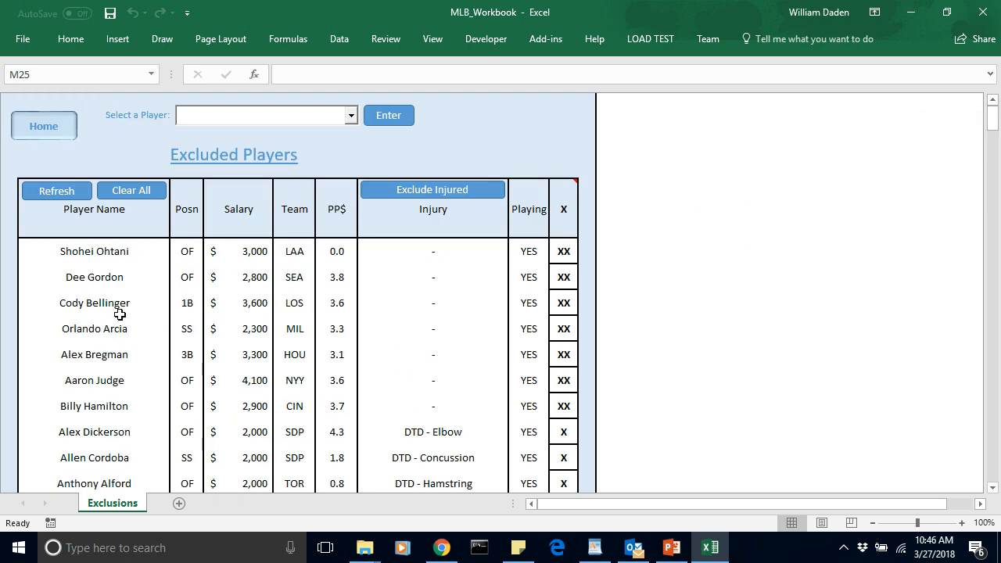
{"action": "left_click", "coordinate": [44, 127]}
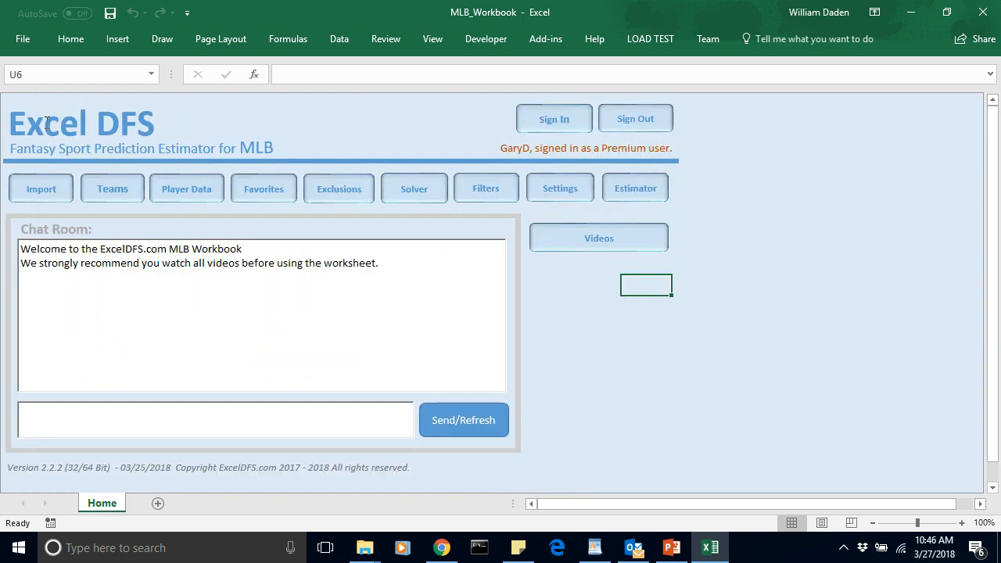
Step: Reopen the solver's Step 2 page and review the excluded players, total players, batting order, team and weather filter rows
{"action": "left_click", "coordinate": [422, 197]}
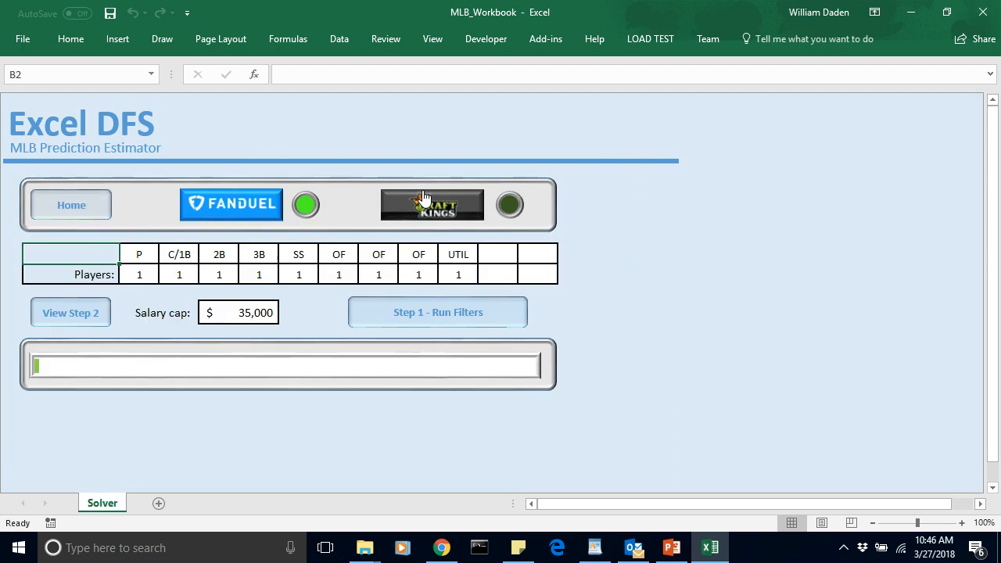
{"action": "left_click", "coordinate": [75, 313]}
{"action": "left_click", "coordinate": [180, 426]}
{"action": "left_click", "coordinate": [223, 292]}
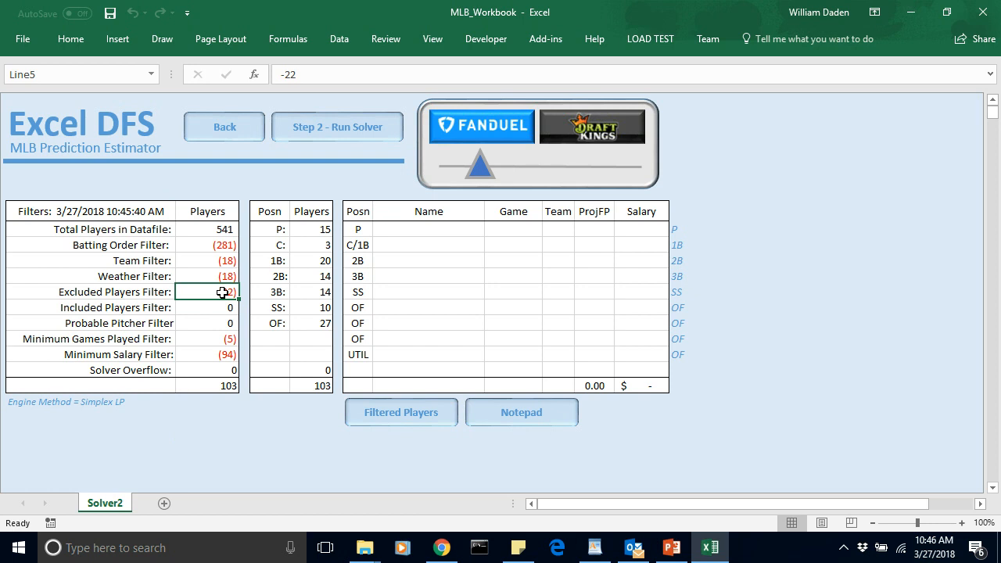
{"action": "left_click", "coordinate": [214, 228]}
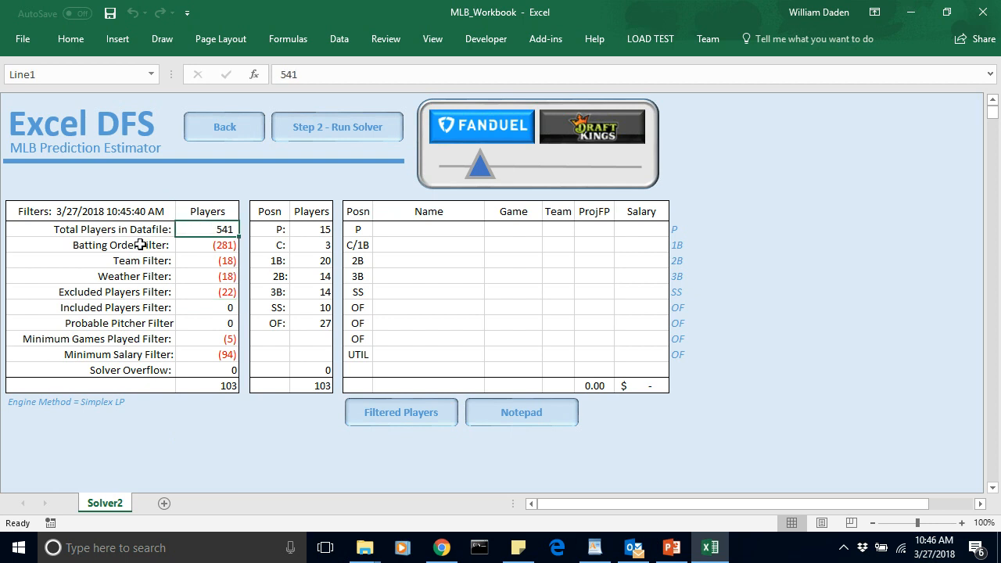
{"action": "left_click", "coordinate": [140, 246]}
{"action": "left_click", "coordinate": [139, 258]}
{"action": "left_click", "coordinate": [141, 273]}
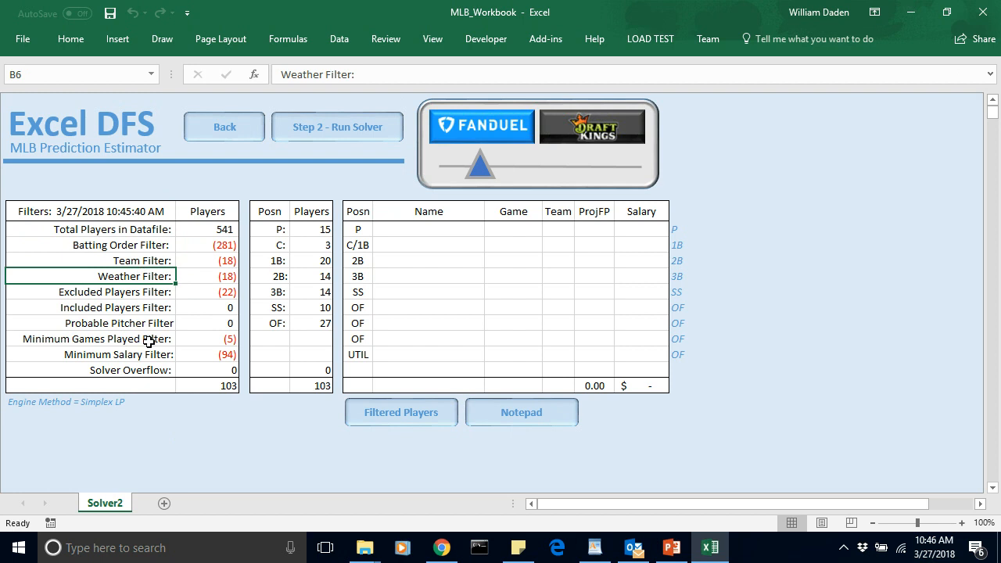
Step: Compare the excluded players count with the batting order, team and weather filters, and check the total of remaining players
{"action": "left_click", "coordinate": [227, 293]}
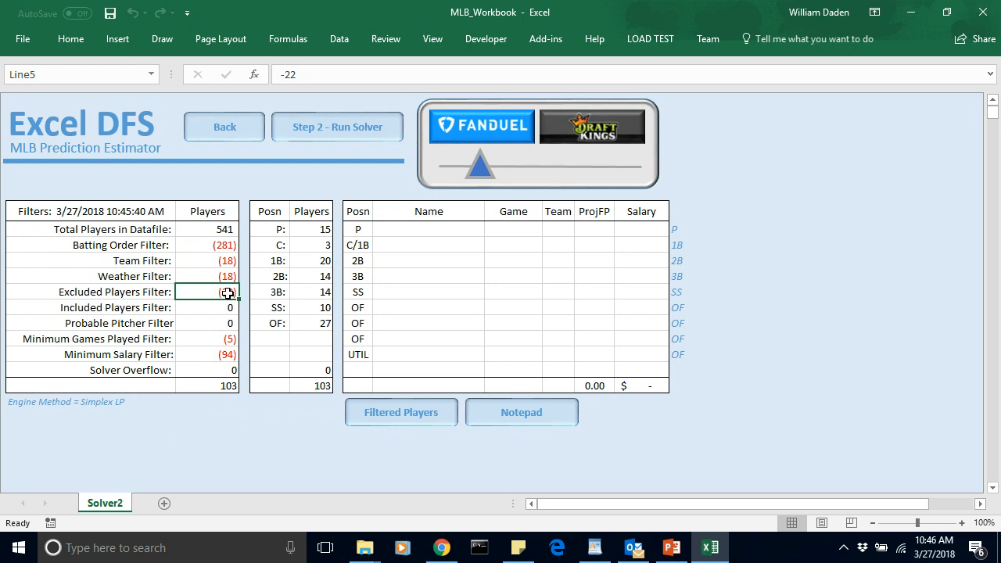
{"action": "left_click", "coordinate": [136, 245]}
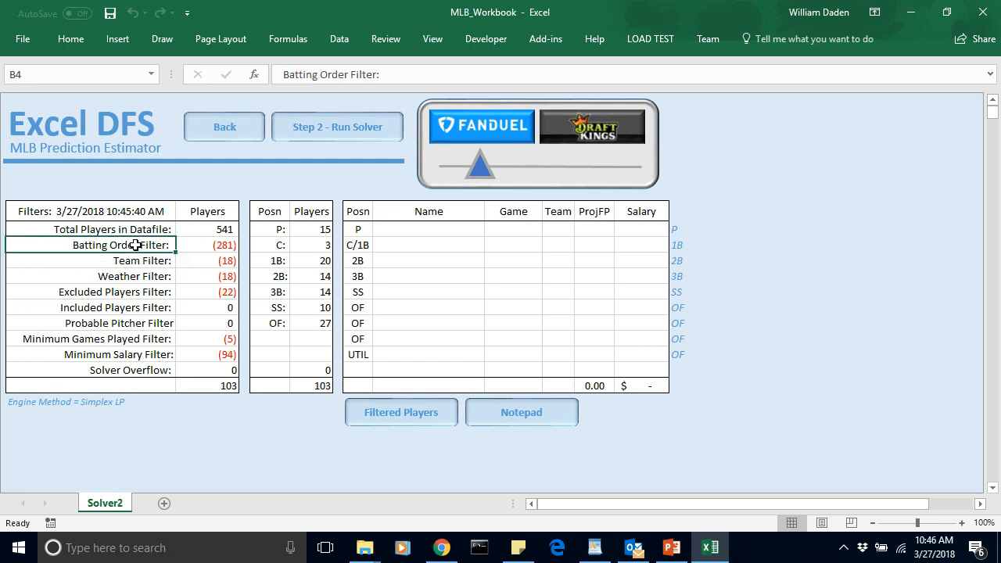
{"action": "left_click", "coordinate": [226, 245]}
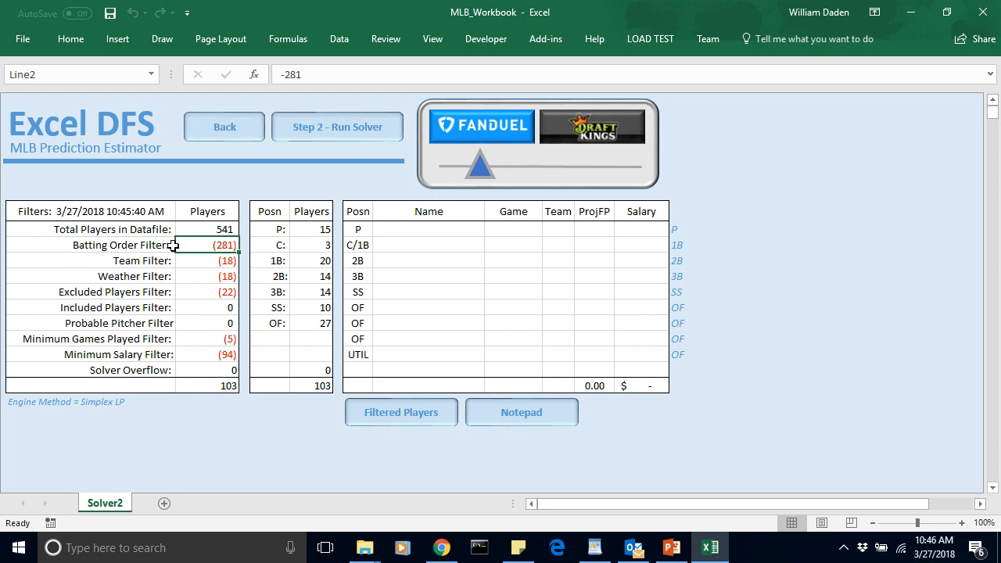
{"action": "left_click", "coordinate": [225, 294]}
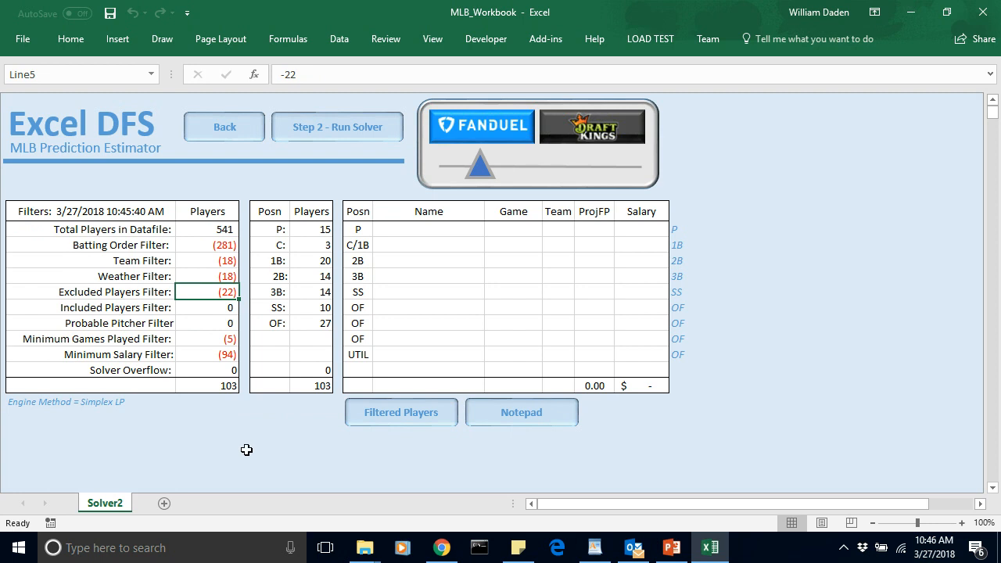
{"action": "left_click", "coordinate": [155, 261]}
{"action": "left_click", "coordinate": [152, 276]}
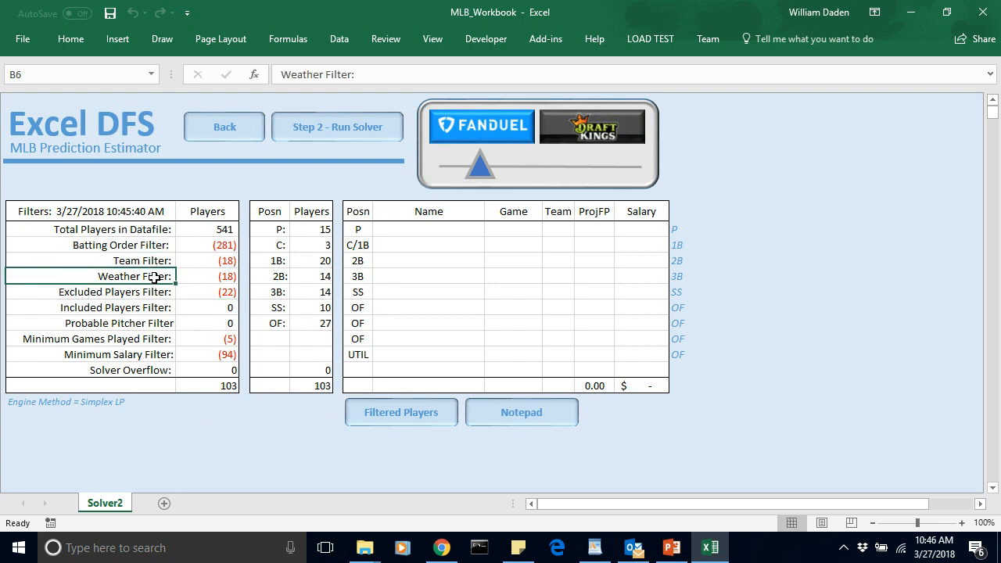
{"action": "left_click", "coordinate": [294, 433]}
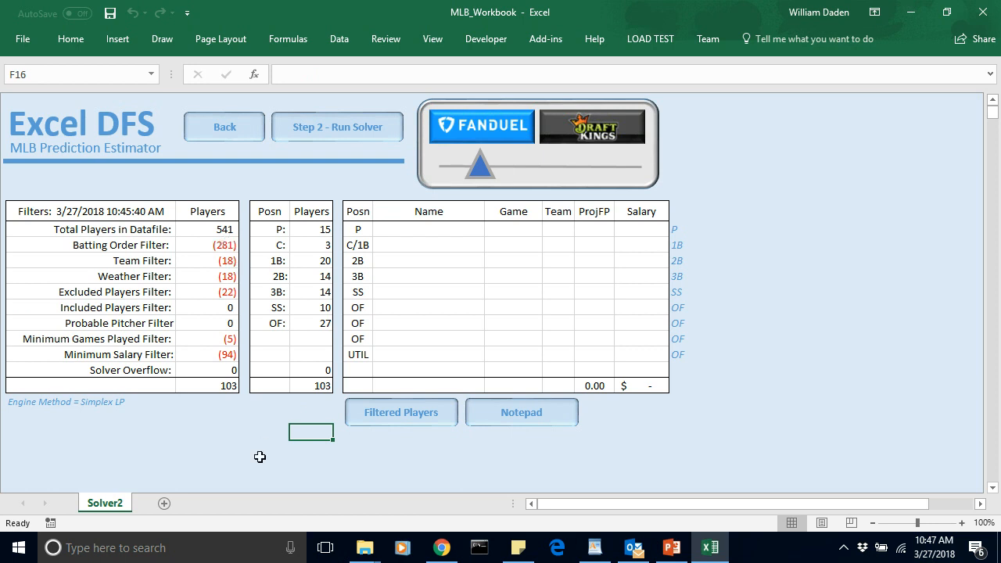
{"action": "left_click", "coordinate": [247, 433]}
{"action": "left_click", "coordinate": [223, 387]}
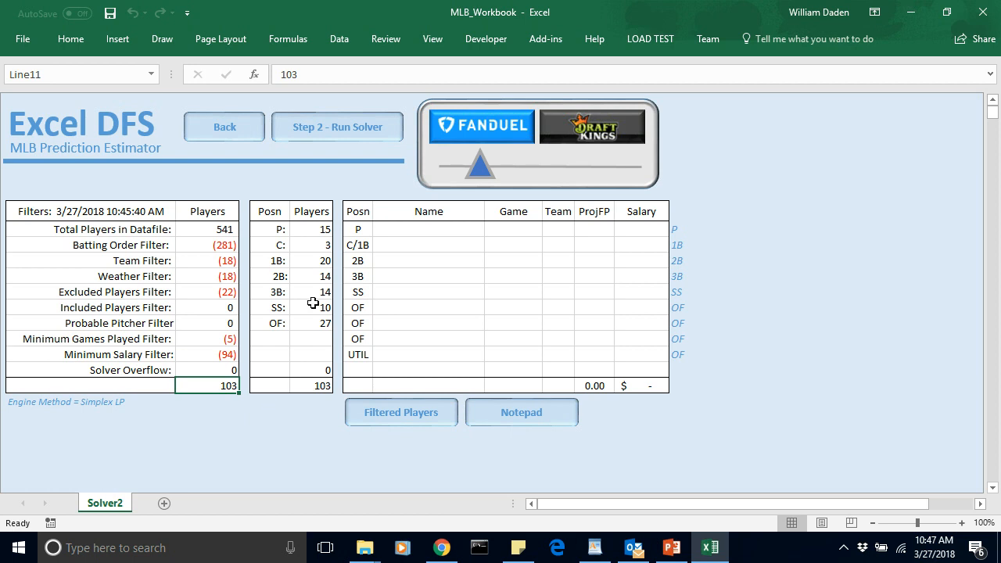
Step: Run the Step 2 solver on the newly filtered players and copy the solved lineup with its totals row
{"action": "left_click", "coordinate": [347, 137]}
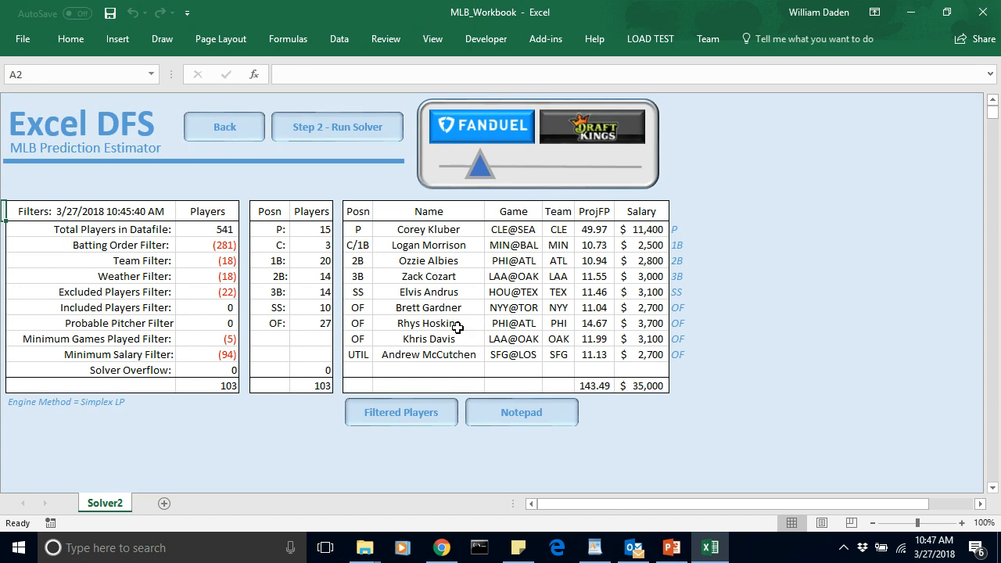
{"action": "left_click_drag", "start_coordinate": [358, 230], "coordinate": [640, 389]}
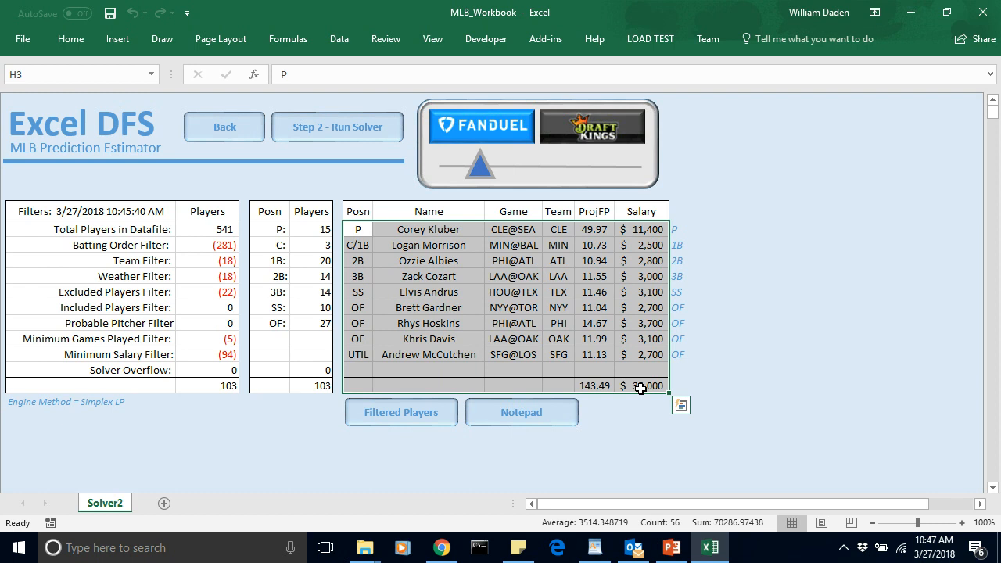
{"action": "key", "text": "ctrl+c"}
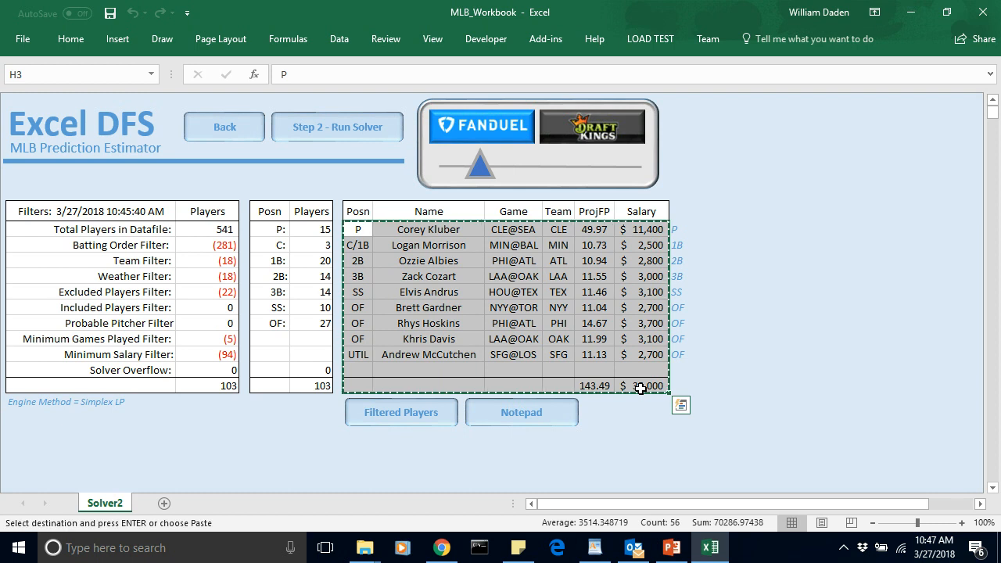
{"action": "left_click", "coordinate": [505, 481]}
Step: Paste the copied lineup into the Notepad worksheet at B14, directly below the first lineup's totals row, and view it
{"action": "left_click", "coordinate": [522, 417]}
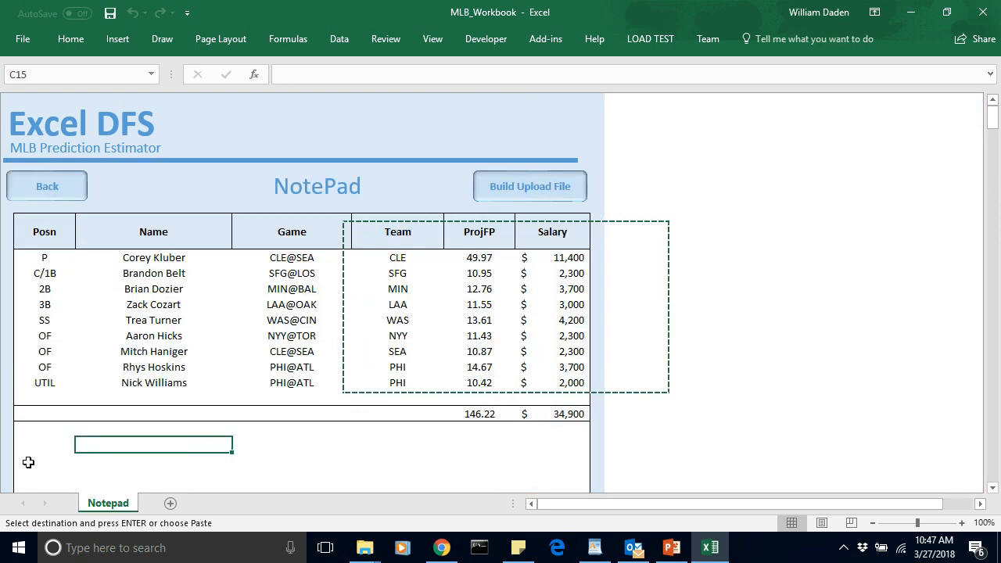
{"action": "left_click", "coordinate": [37, 431]}
{"action": "key", "text": "ctrl+v"}
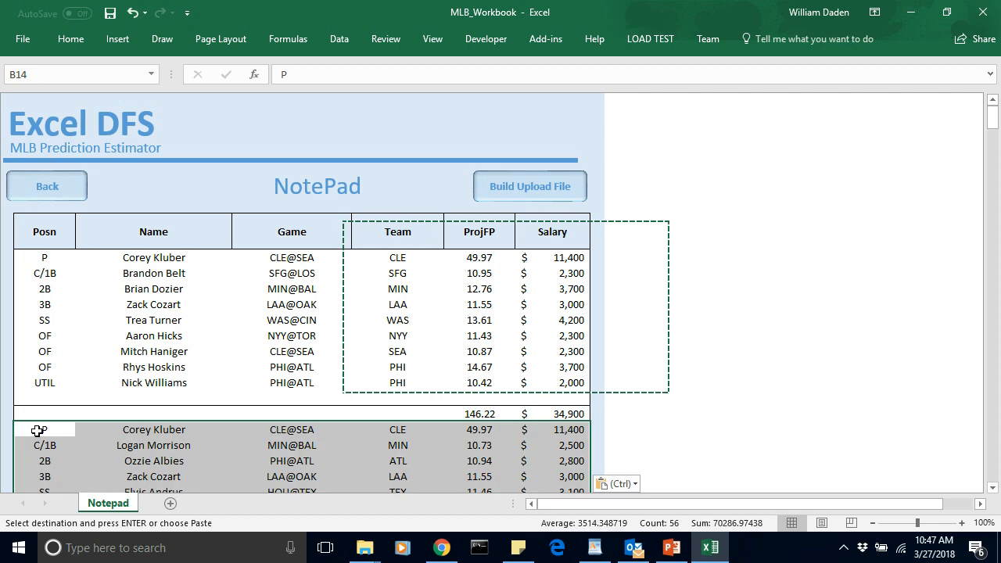
{"action": "left_click_drag", "start_coordinate": [992, 137], "coordinate": [993, 132]}
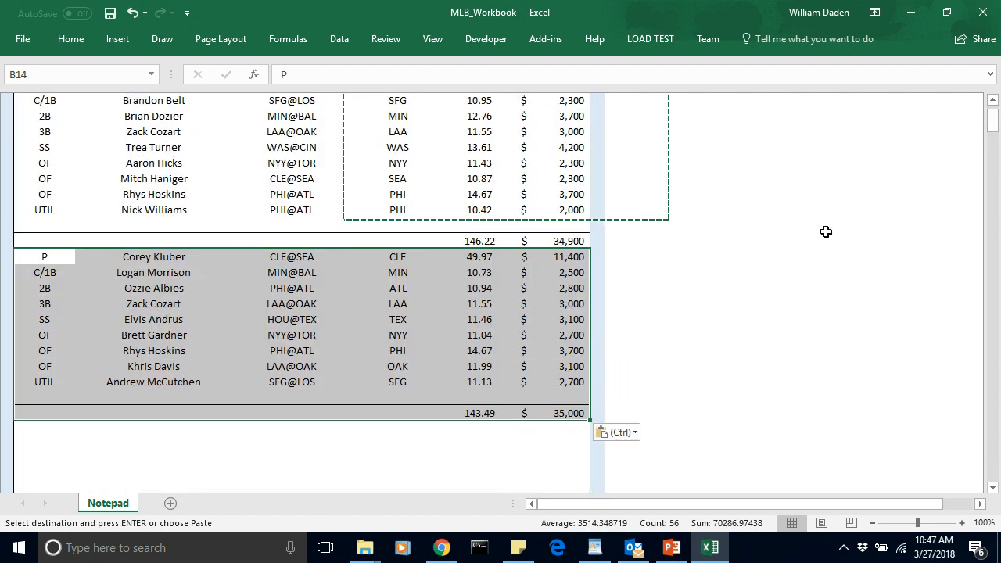
Step: Clear the copy selection and compare the projected-points totals of the two lineups saved in the Notepad
{"action": "left_click", "coordinate": [800, 258]}
{"action": "key", "text": "Escape"}
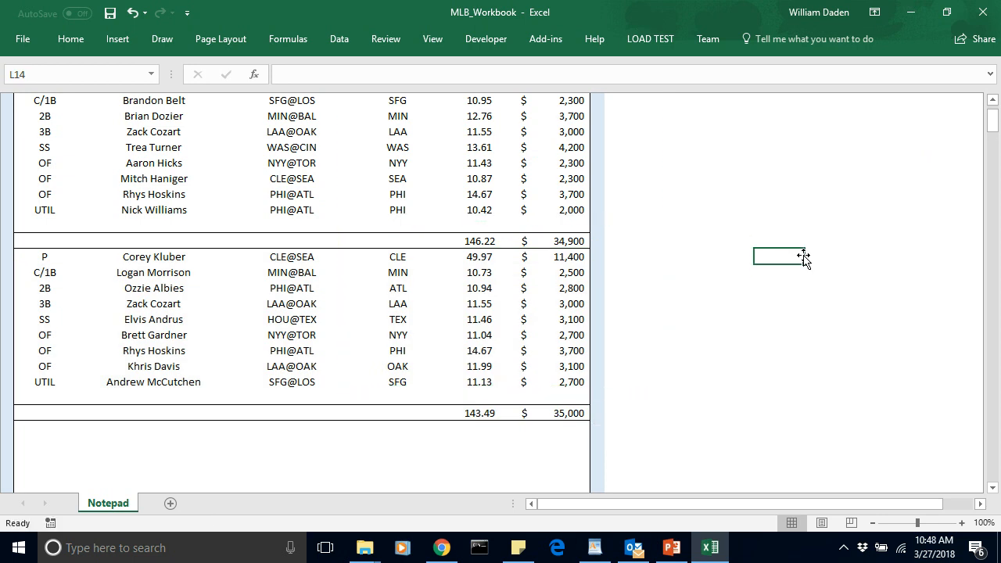
{"action": "left_click", "coordinate": [475, 412]}
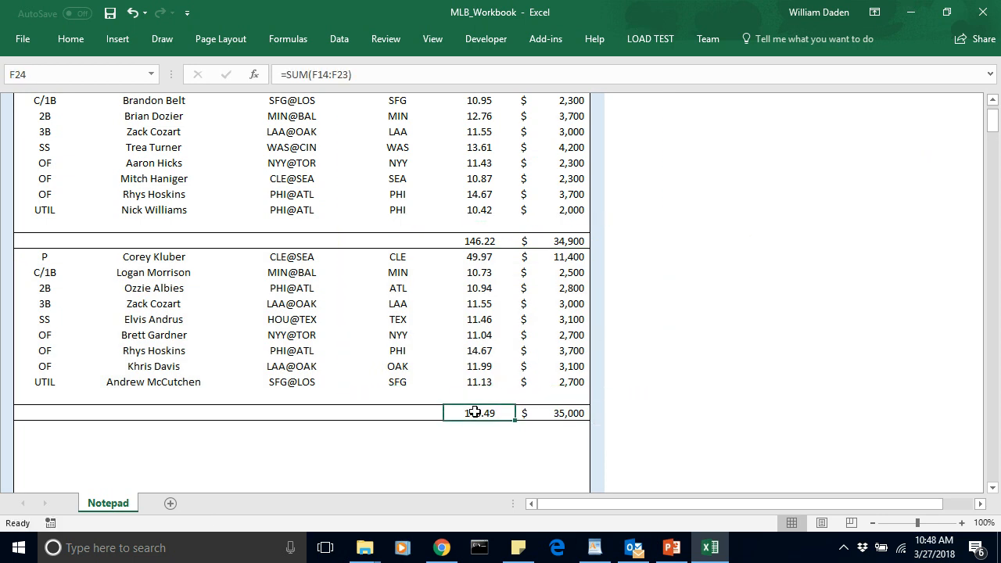
{"action": "left_click", "coordinate": [475, 240]}
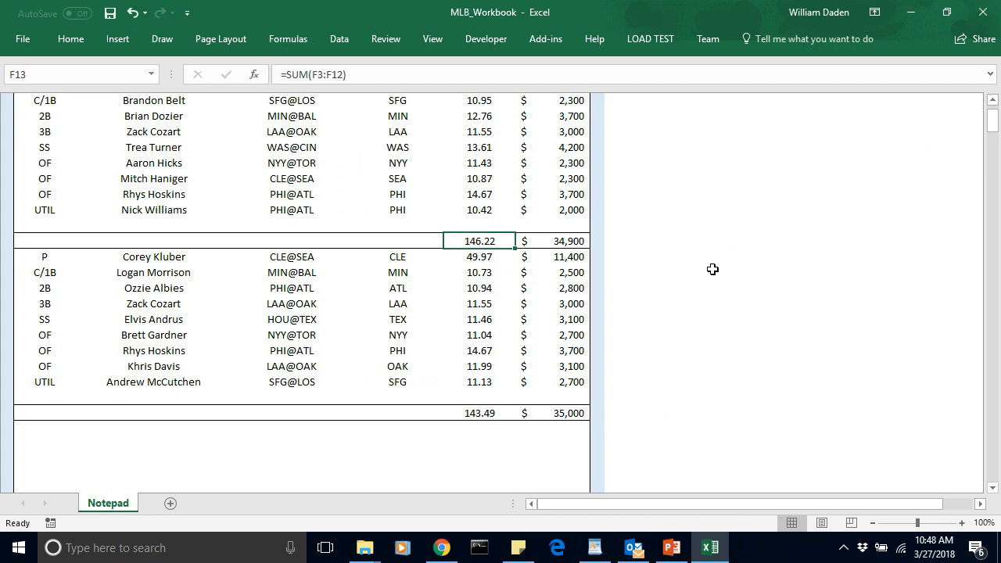
{"action": "left_click_drag", "start_coordinate": [994, 123], "coordinate": [994, 118]}
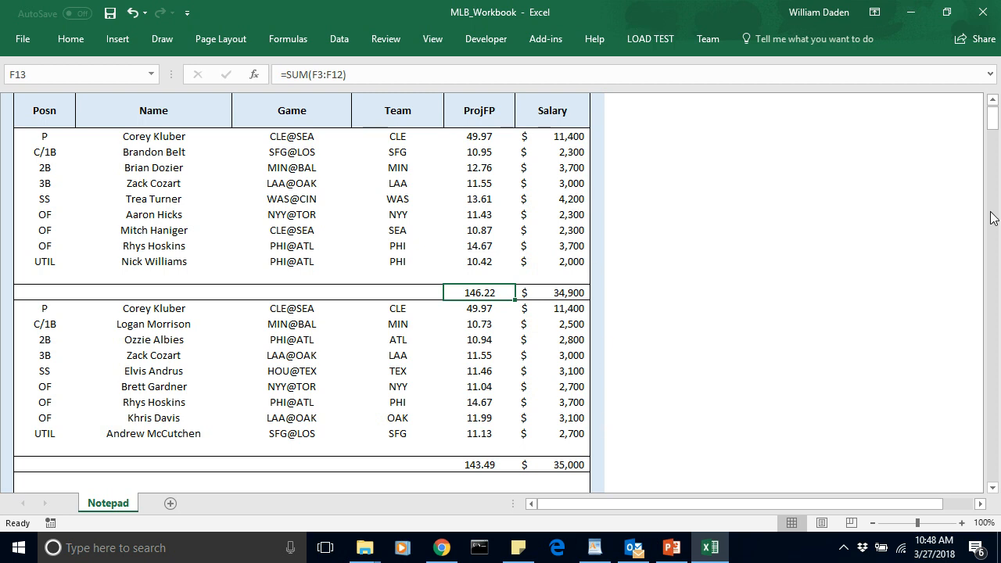
{"action": "left_click_drag", "start_coordinate": [995, 127], "coordinate": [995, 119]}
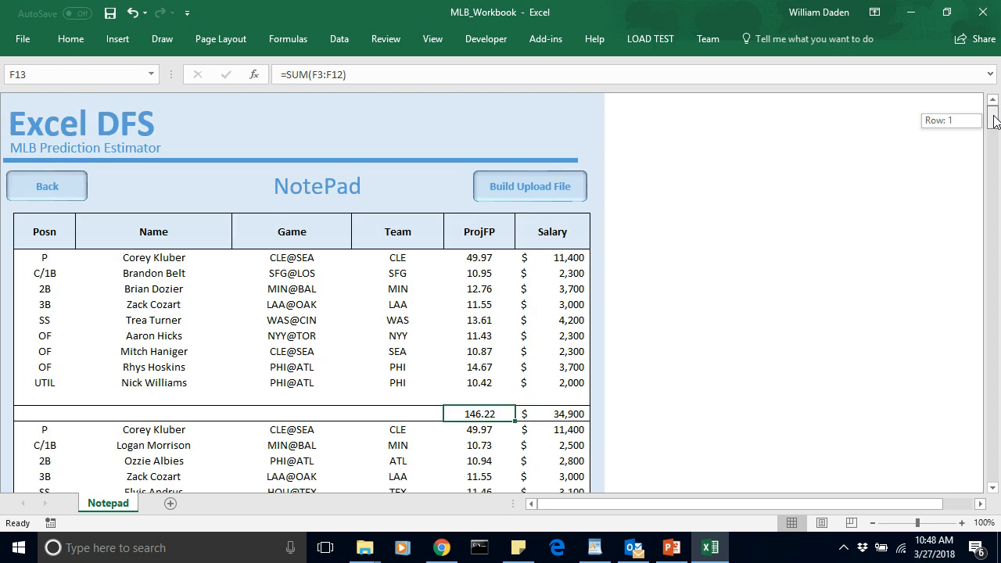
Step: Leave the Notepad and return through the solver pages to the workbook's Home page
{"action": "left_click", "coordinate": [47, 188]}
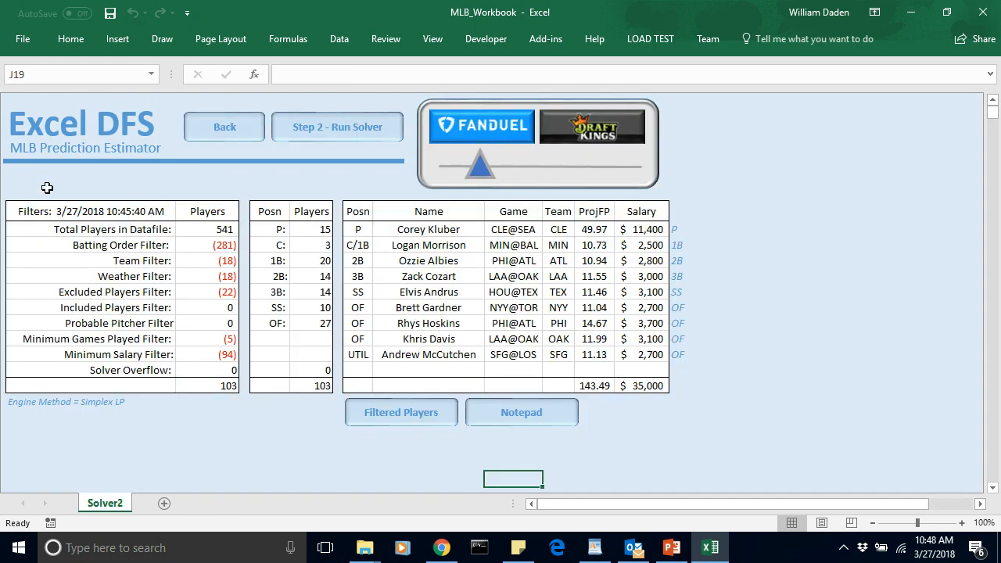
{"action": "left_click", "coordinate": [217, 128]}
{"action": "left_click", "coordinate": [69, 213]}
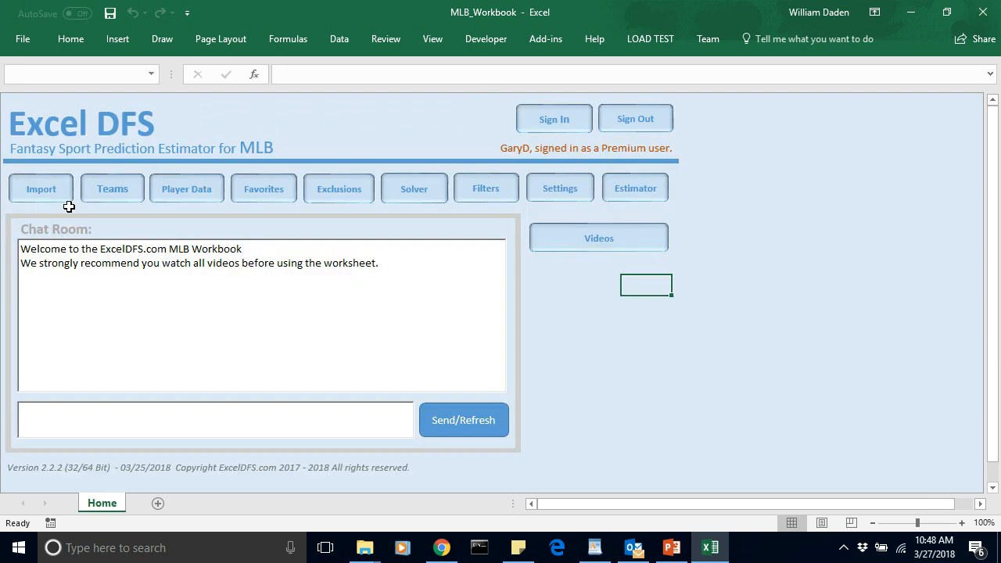
{"action": "left_click", "coordinate": [624, 344]}
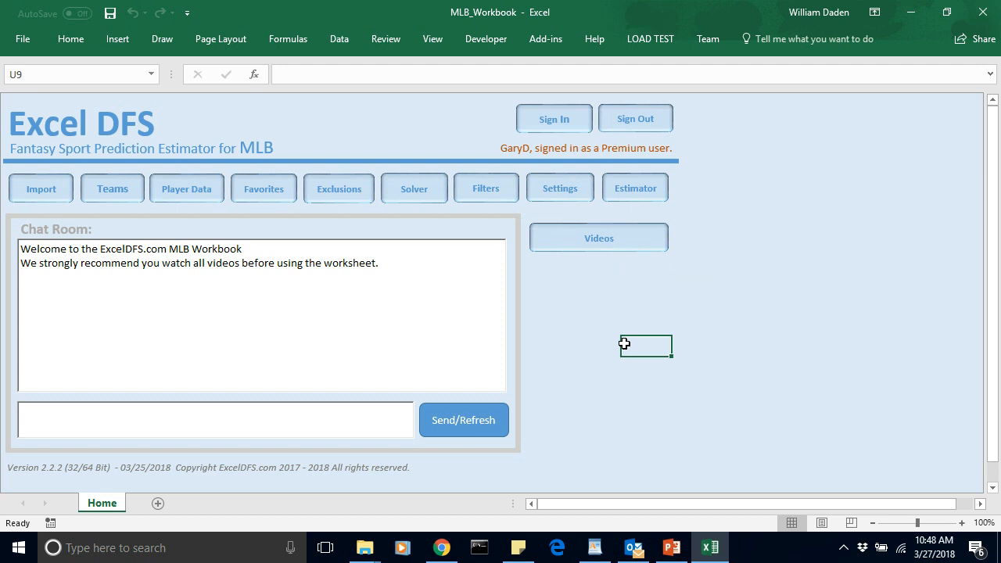
{"action": "left_click", "coordinate": [602, 300]}
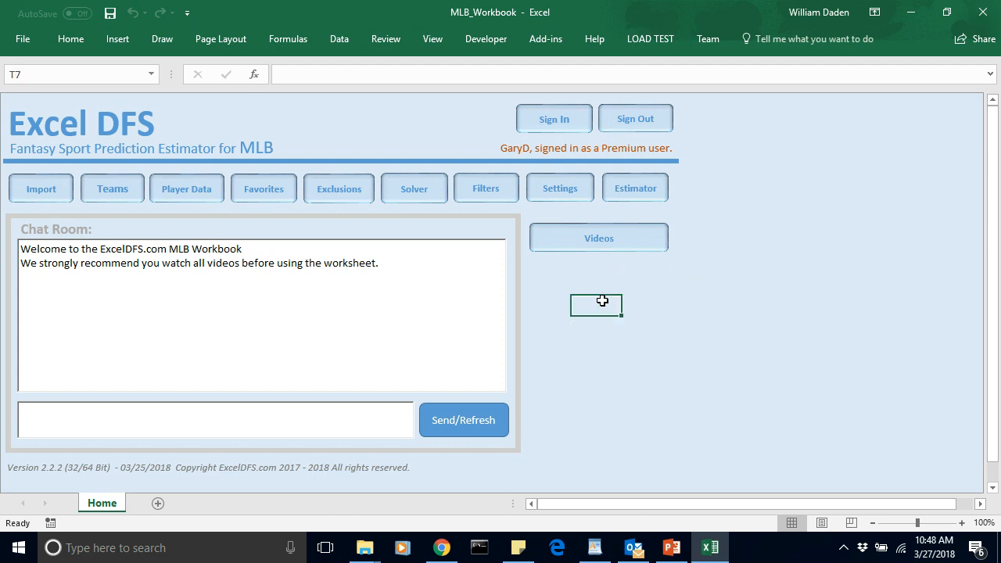
Step: Open the Player Favorites page and add Salvador Perez to the list
{"action": "left_click", "coordinate": [270, 193]}
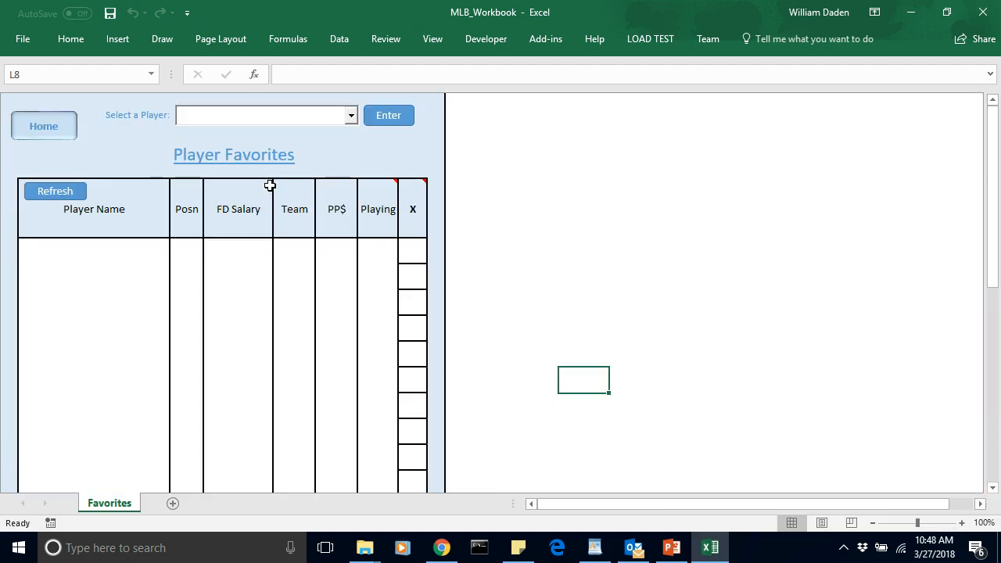
{"action": "left_click", "coordinate": [101, 257]}
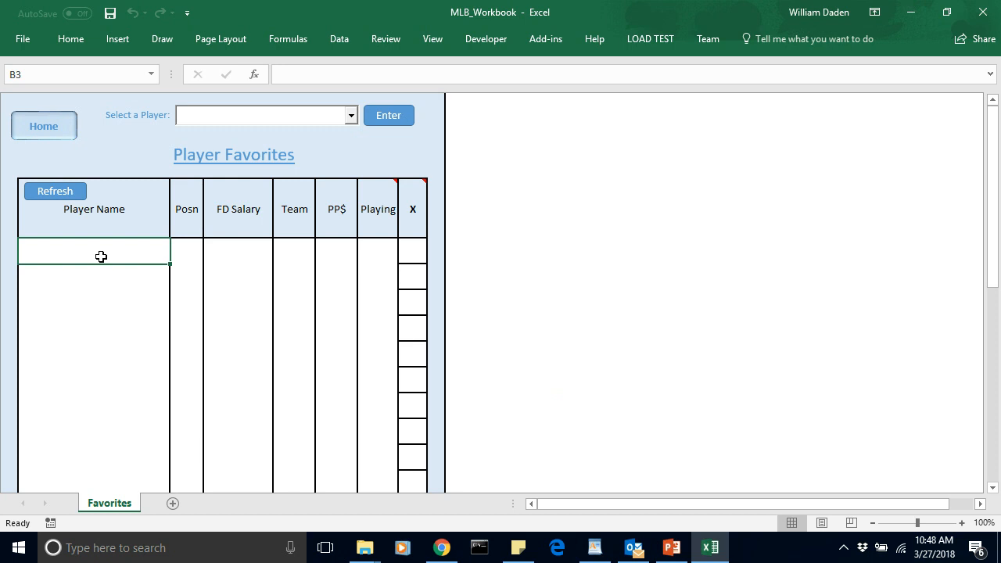
{"action": "type", "text": "s"}
{"action": "key", "text": "BackSpace"}
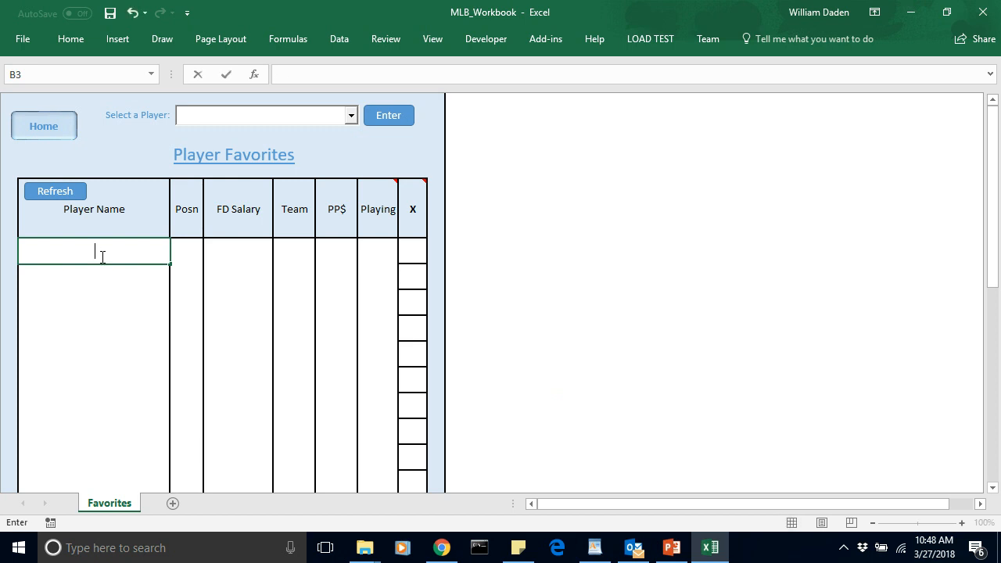
{"action": "left_click", "coordinate": [208, 116]}
{"action": "type", "text": "s"}
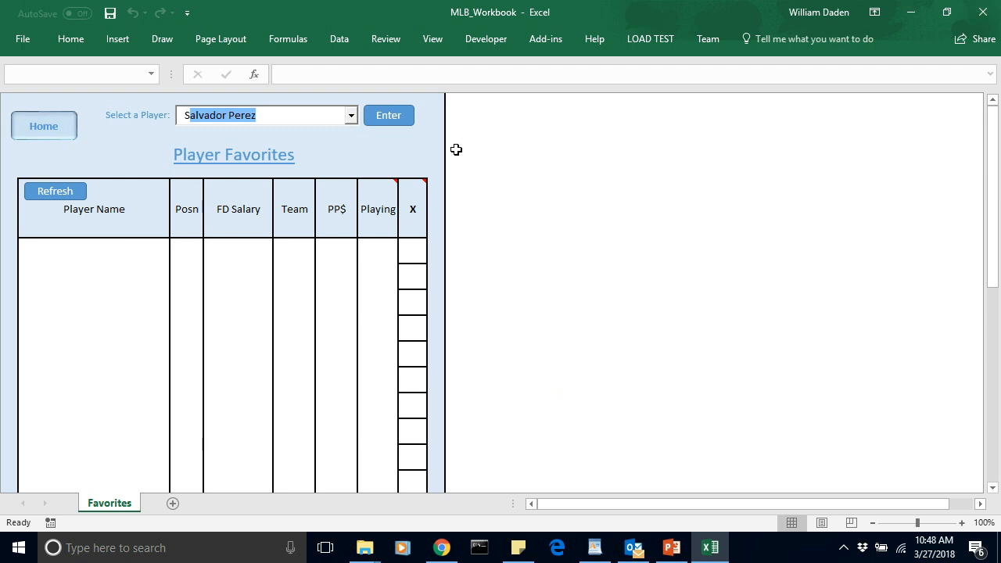
{"action": "left_click", "coordinate": [386, 122]}
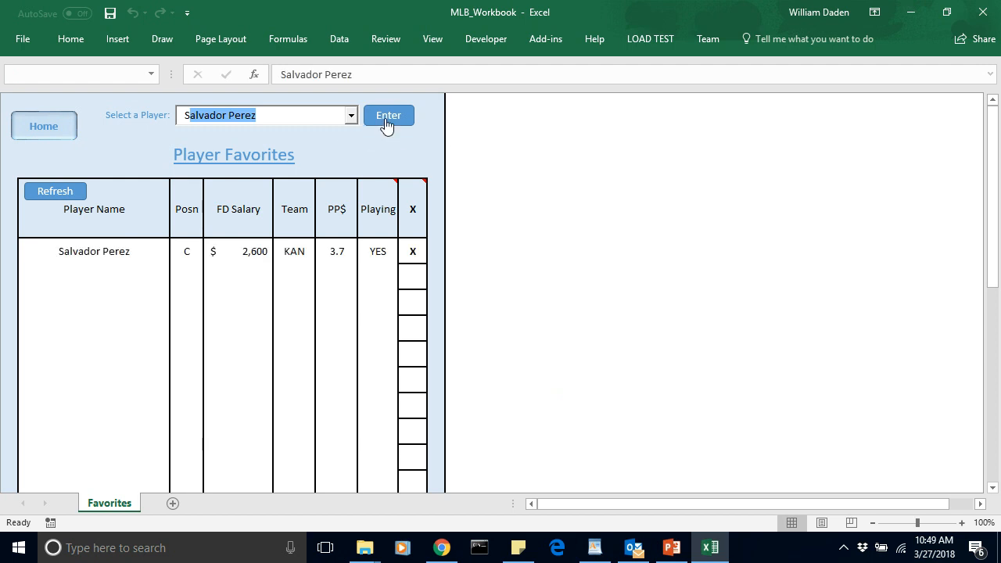
Step: Replace the player selection with Dalton Pompey and add him to the favorites list
{"action": "left_click_drag", "start_coordinate": [272, 115], "coordinate": [139, 117]}
{"action": "key", "text": "BackSpace"}
{"action": "type", "text": "Dalton Pompey"}
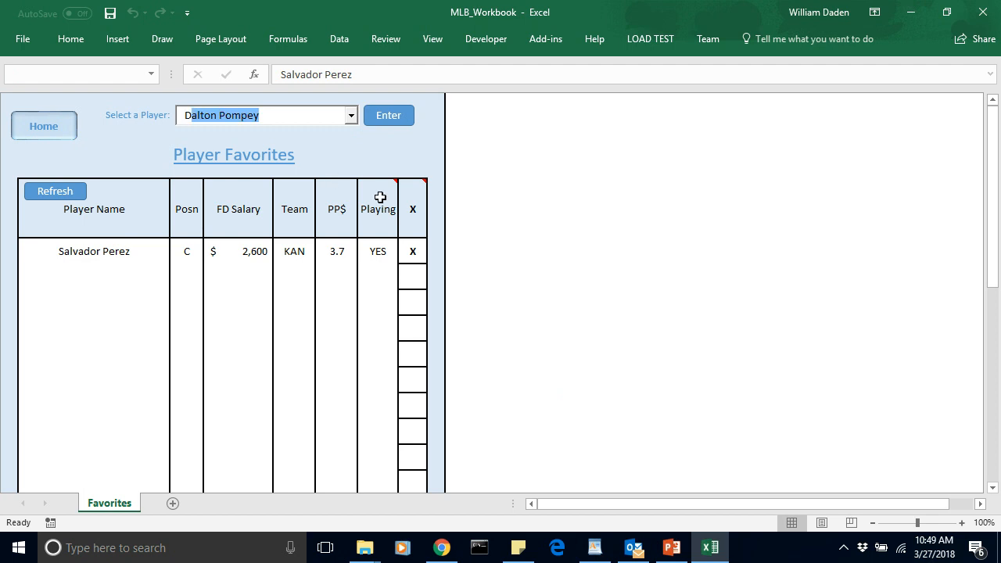
{"action": "left_click", "coordinate": [389, 121]}
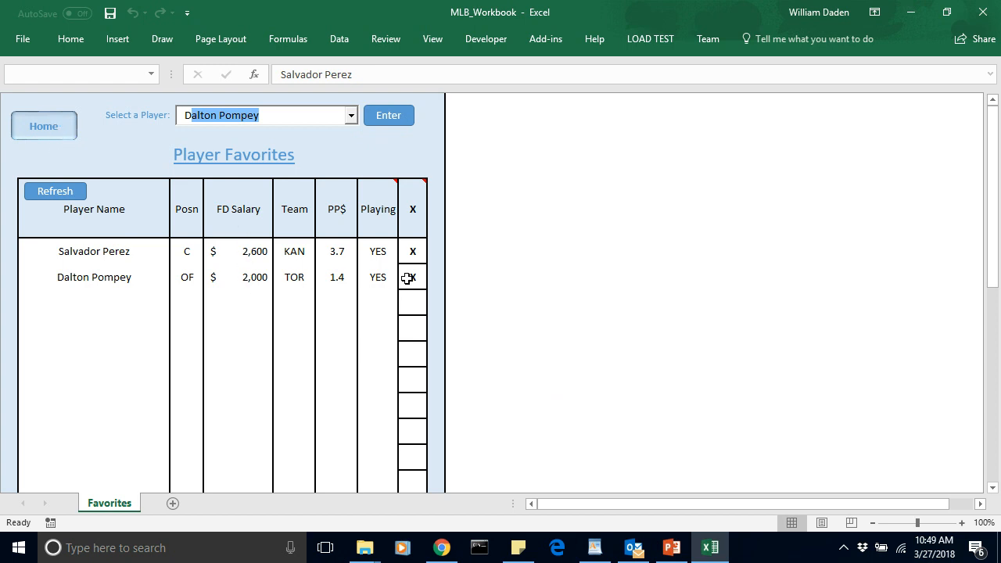
Step: View the choices for Salvador Perez's X mark in the favorites list and close them without changing it
{"action": "left_click", "coordinate": [412, 252]}
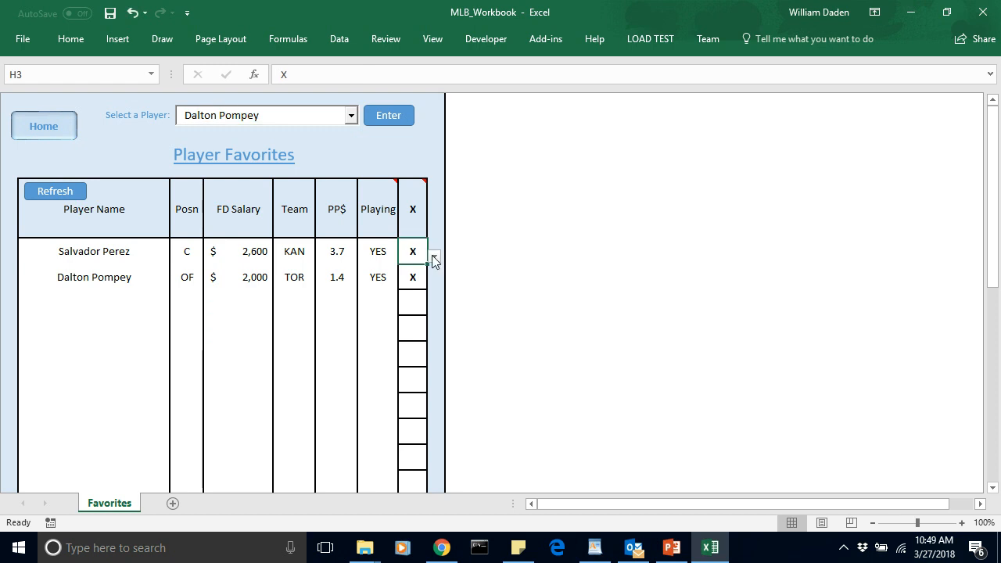
{"action": "left_click", "coordinate": [435, 258]}
{"action": "left_click", "coordinate": [432, 256]}
{"action": "left_click", "coordinate": [257, 330]}
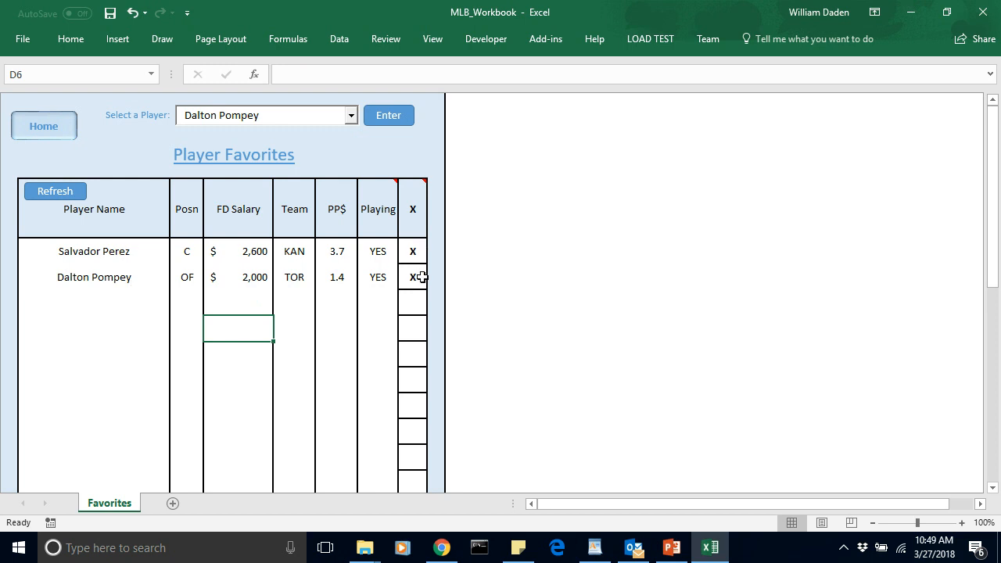
Step: View the Filters page, then run the solver's Step 1 filters for FanDuel with the two marked favorites
{"action": "left_click", "coordinate": [49, 129]}
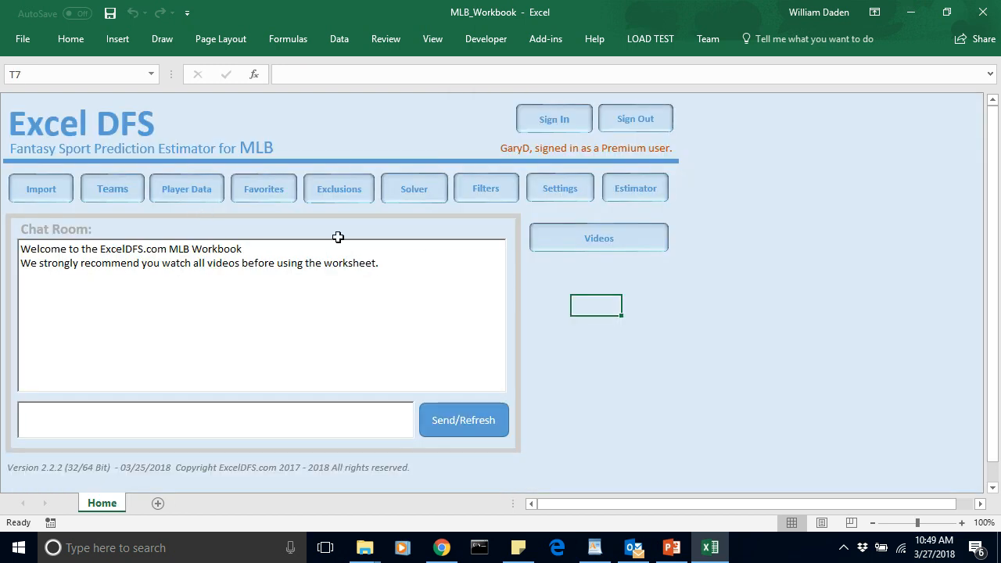
{"action": "left_click", "coordinate": [498, 191]}
{"action": "left_click", "coordinate": [589, 143]}
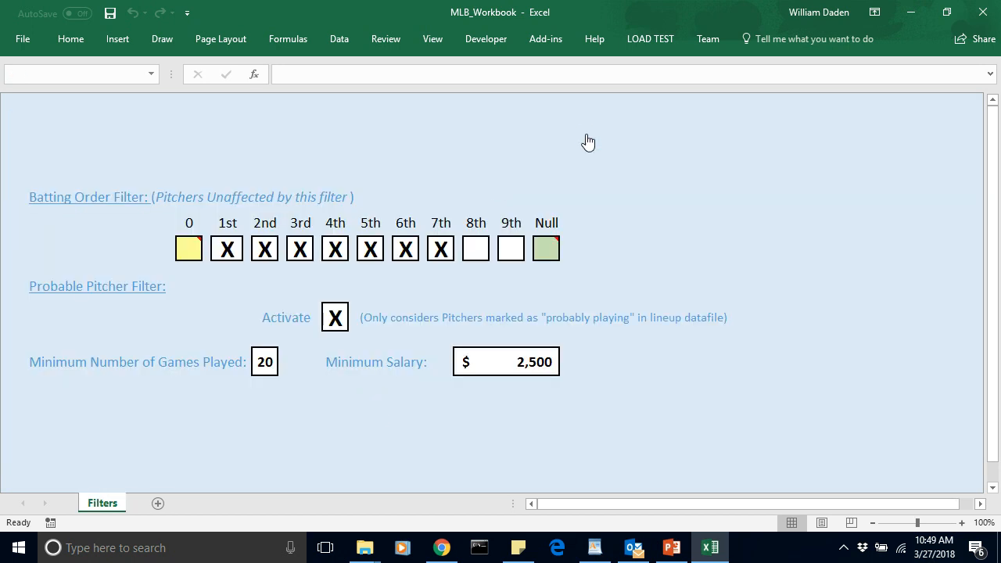
{"action": "left_click", "coordinate": [413, 191]}
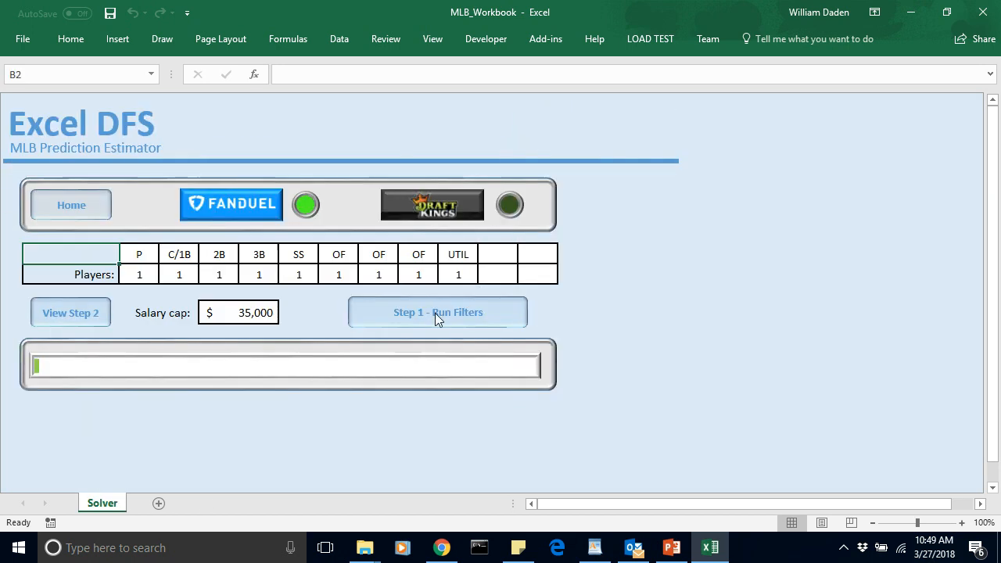
{"action": "left_click", "coordinate": [435, 313]}
{"action": "left_click", "coordinate": [527, 333]}
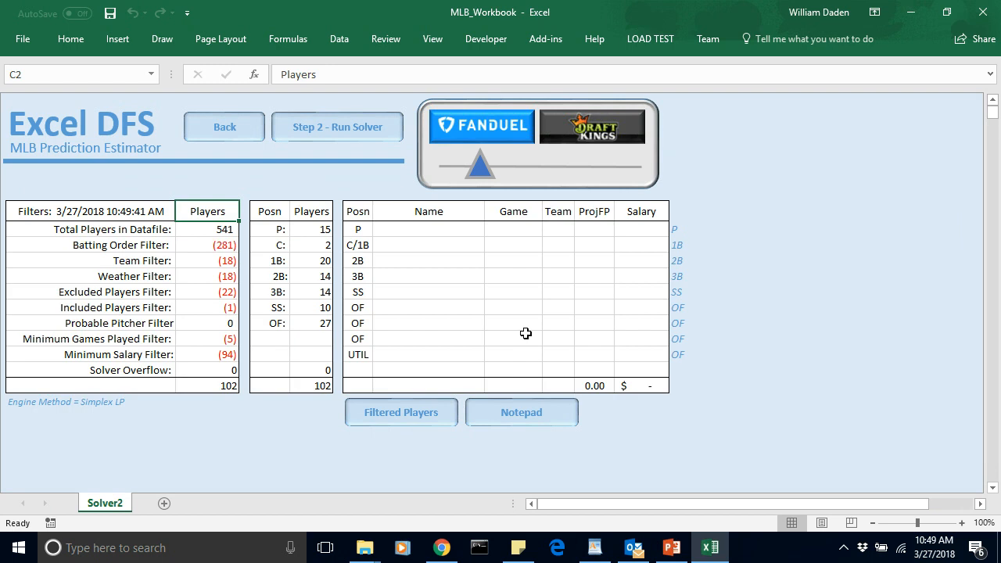
Step: Check the Included Players Filter count on the Step 2 page and compare it with the marked players in Favorites
{"action": "left_click", "coordinate": [227, 308]}
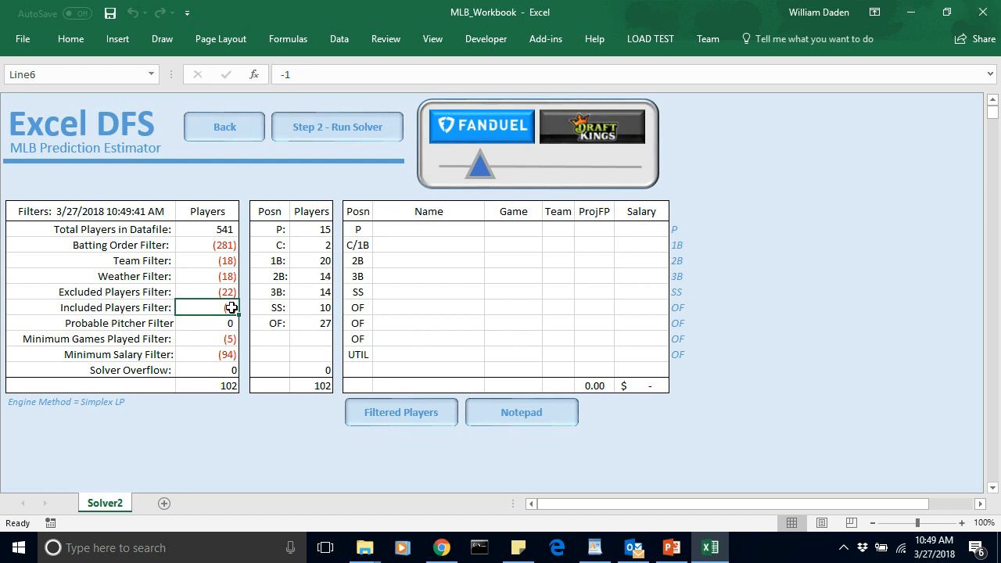
{"action": "left_click", "coordinate": [241, 445]}
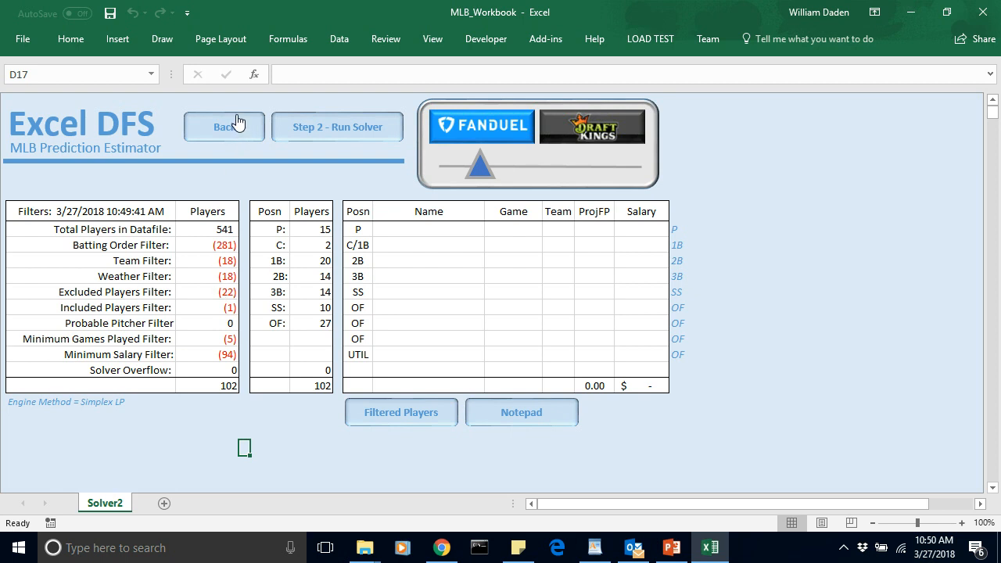
{"action": "left_click", "coordinate": [225, 133]}
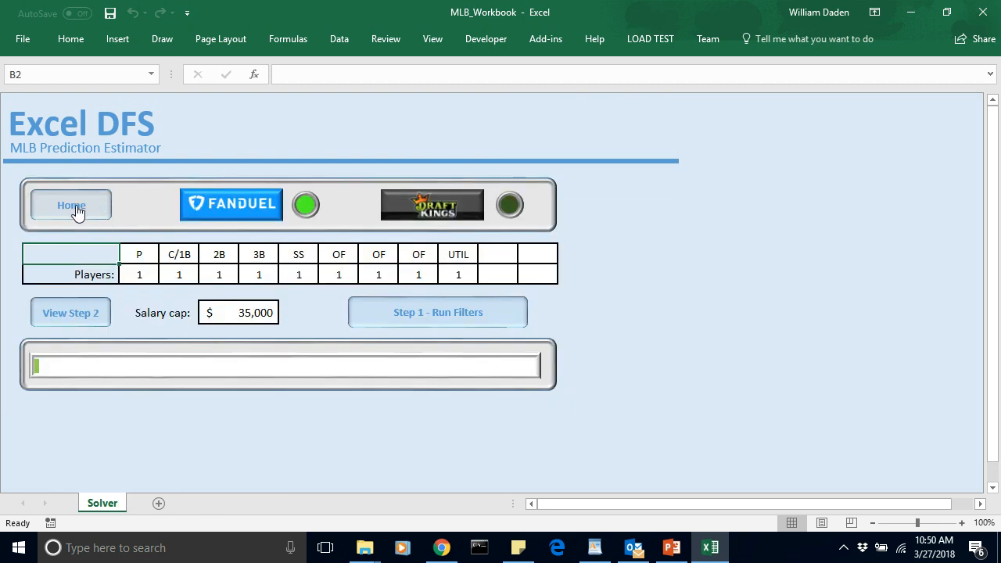
{"action": "left_click", "coordinate": [76, 211]}
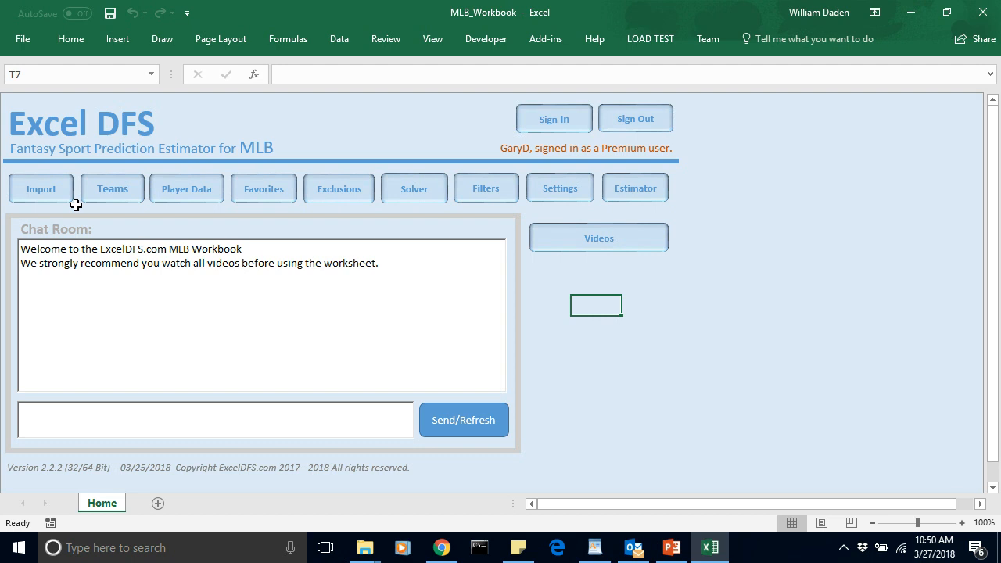
{"action": "left_click", "coordinate": [273, 188]}
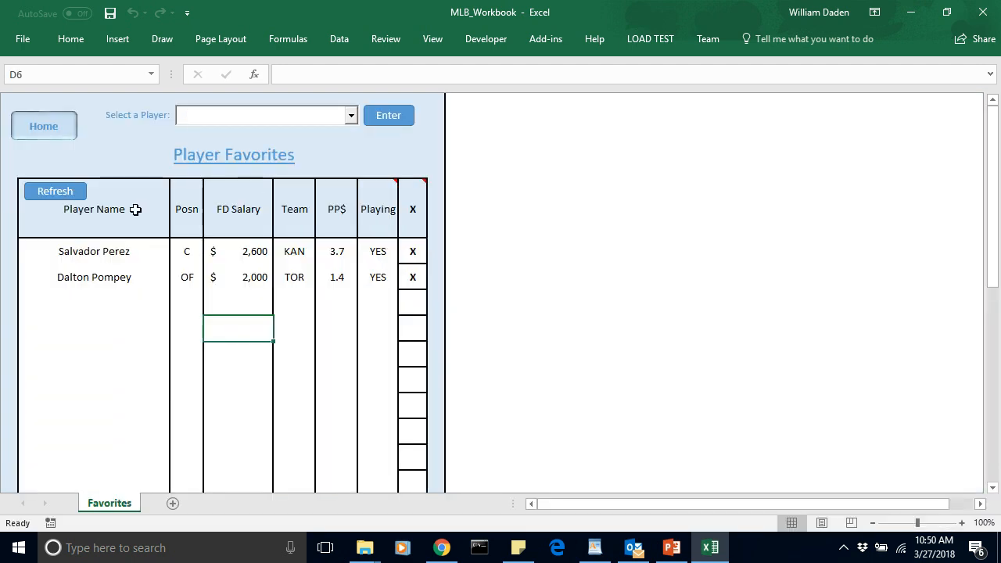
{"action": "left_click", "coordinate": [40, 131]}
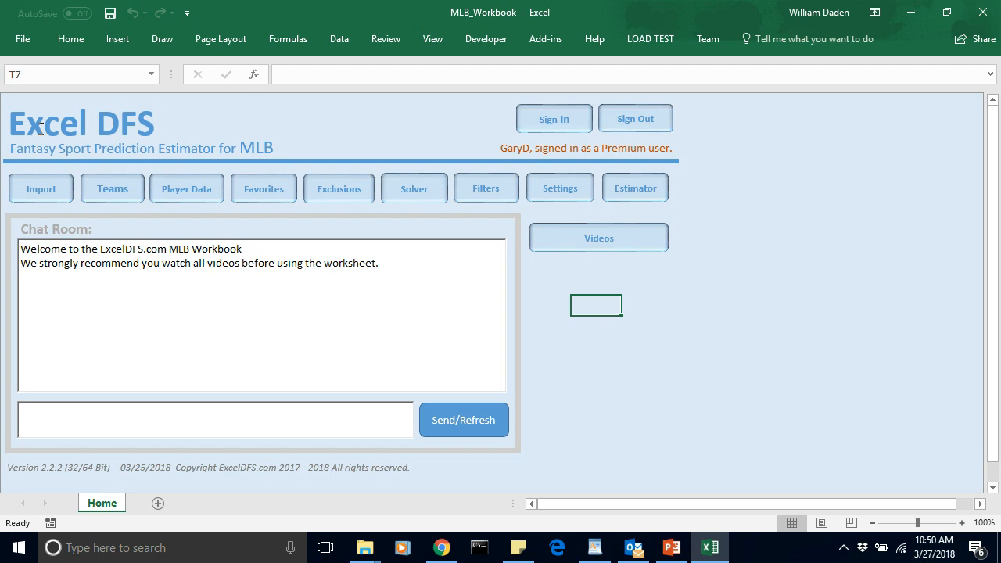
Step: Open the Exclusions page and search the excluded players for "pompey"
{"action": "left_click", "coordinate": [331, 192]}
{"action": "left_click", "coordinate": [112, 254]}
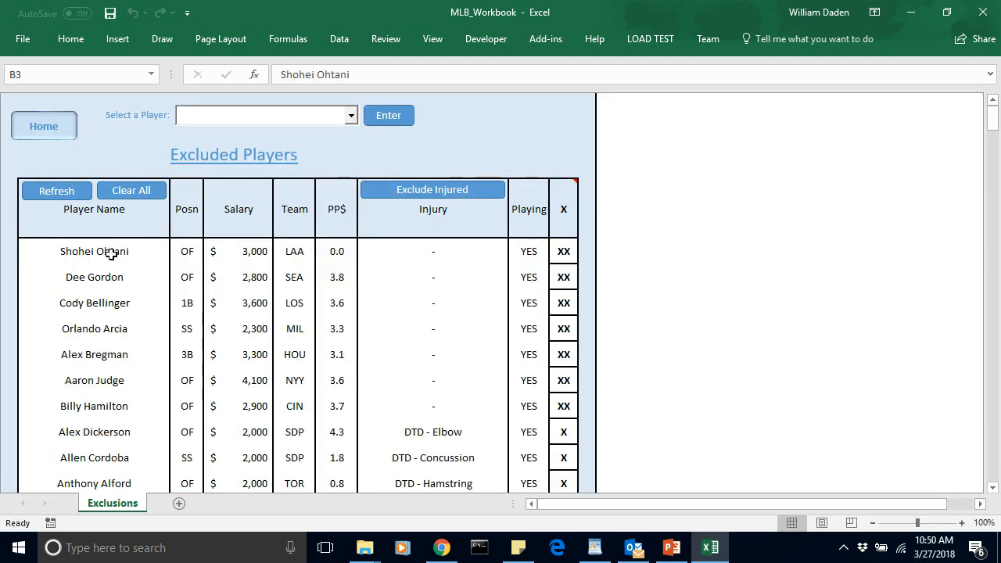
{"action": "key", "text": "ctrl+f"}
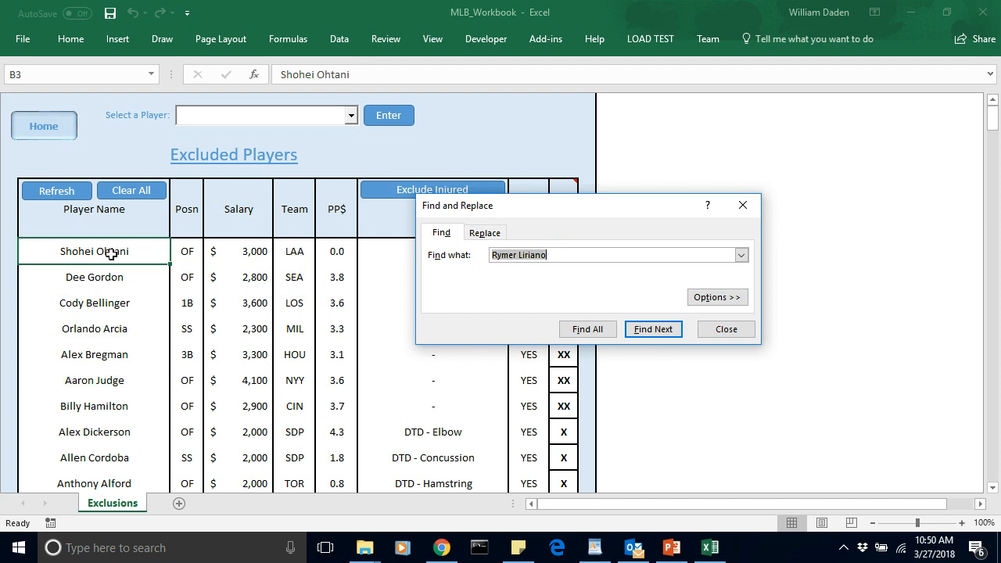
{"action": "key", "text": "BackSpace"}
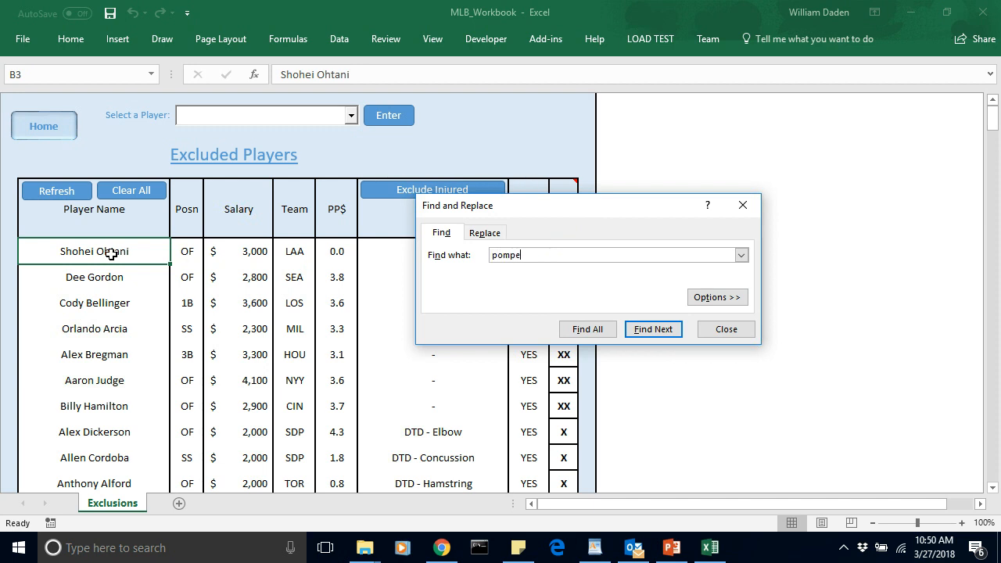
{"action": "left_click", "coordinate": [664, 334]}
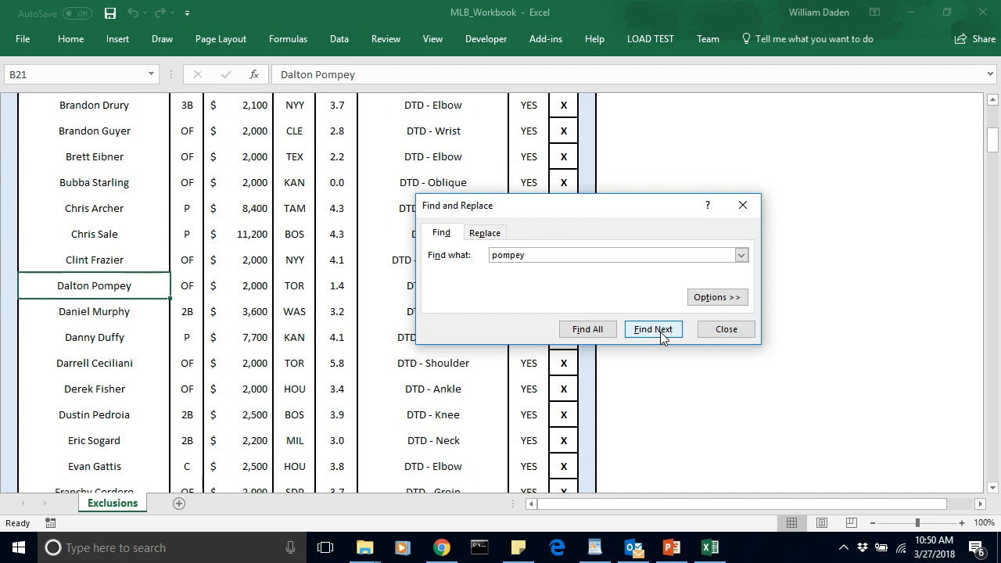
{"action": "left_click", "coordinate": [741, 205]}
Step: Check Dalton Pompey's injury entry in the exclusions list and return to the Home page
{"action": "left_click", "coordinate": [425, 283]}
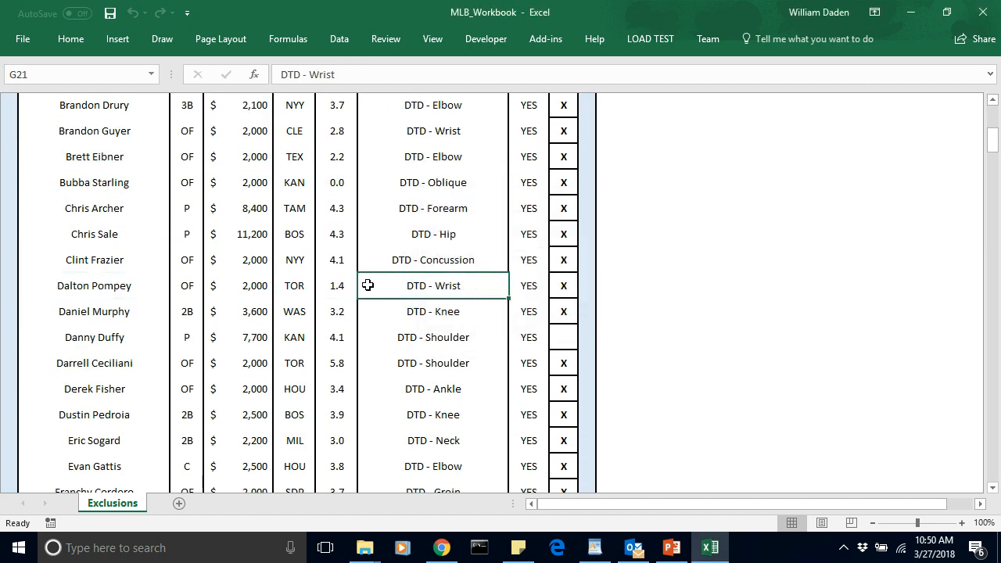
{"action": "left_click", "coordinate": [124, 288]}
{"action": "left_click", "coordinate": [411, 288]}
{"action": "left_click_drag", "start_coordinate": [992, 144], "coordinate": [992, 117]}
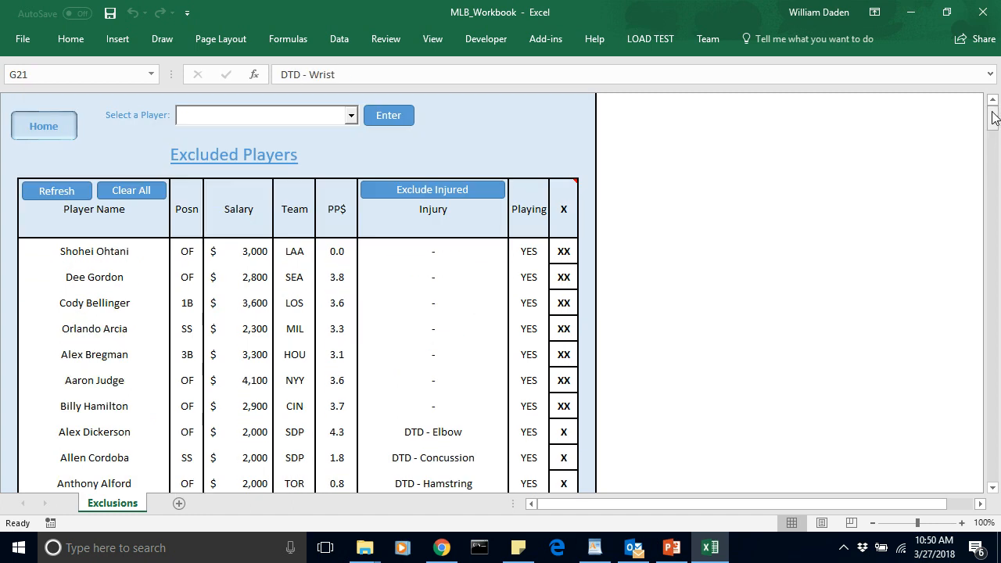
{"action": "left_click", "coordinate": [44, 130]}
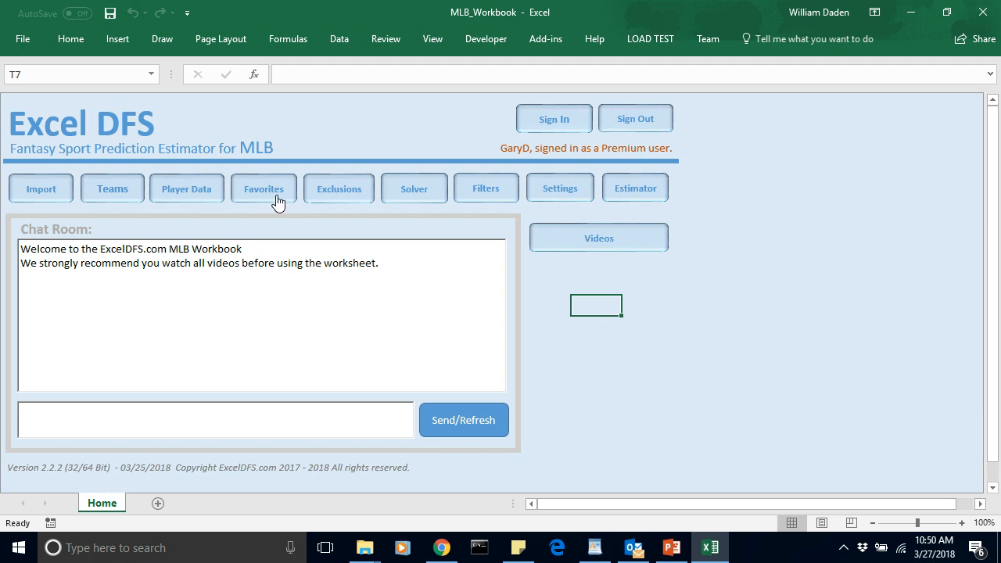
Step: Remove the exclusion mark from Dalton Pompey on the Exclusions page and return to the Home page
{"action": "left_click", "coordinate": [324, 195]}
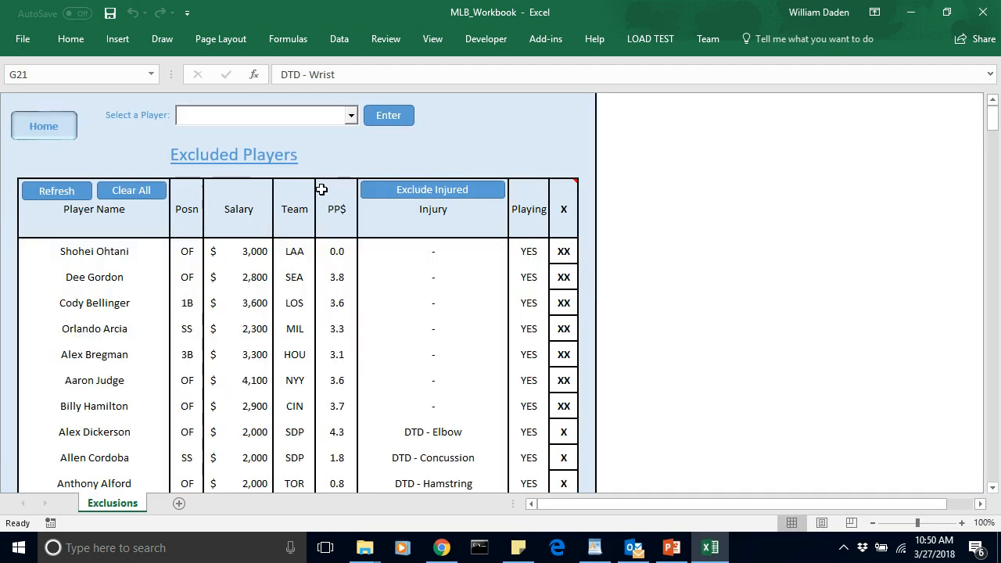
{"action": "left_click_drag", "start_coordinate": [996, 129], "coordinate": [997, 150]}
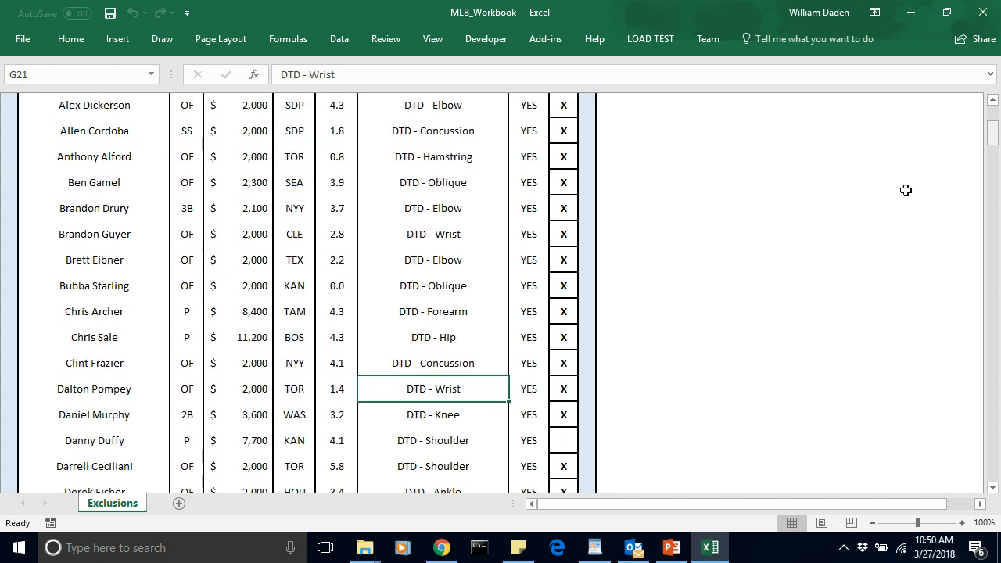
{"action": "left_click", "coordinate": [564, 393]}
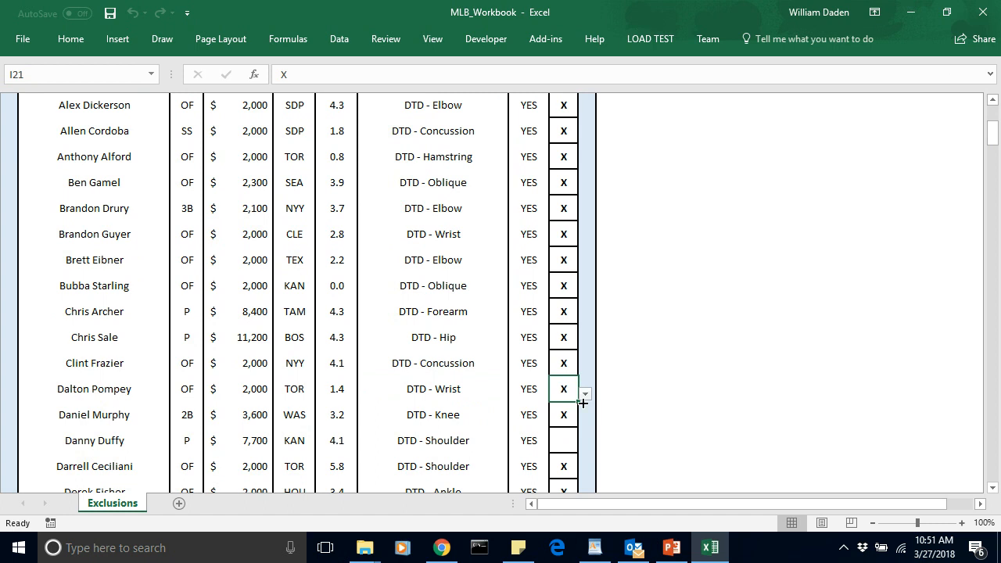
{"action": "left_click", "coordinate": [585, 393]}
{"action": "left_click", "coordinate": [571, 417]}
{"action": "left_click", "coordinate": [715, 416]}
{"action": "left_click_drag", "start_coordinate": [993, 135], "coordinate": [993, 108]}
{"action": "left_click", "coordinate": [34, 128]}
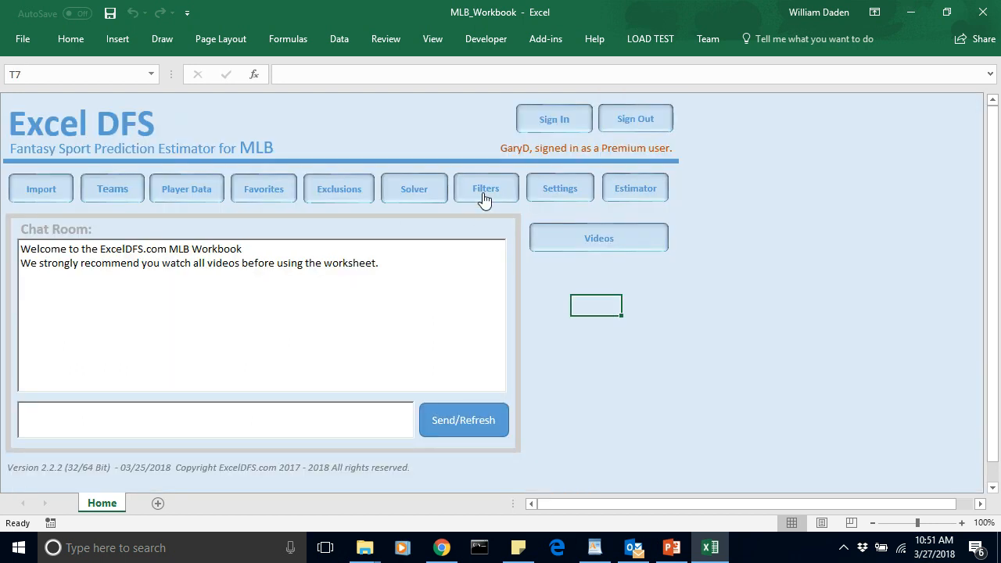
Step: View the Filters page, then rerun the solver's Step 1 filters for FanDuel with Dalton Pompey no longer excluded
{"action": "left_click", "coordinate": [485, 189]}
{"action": "left_click", "coordinate": [561, 137]}
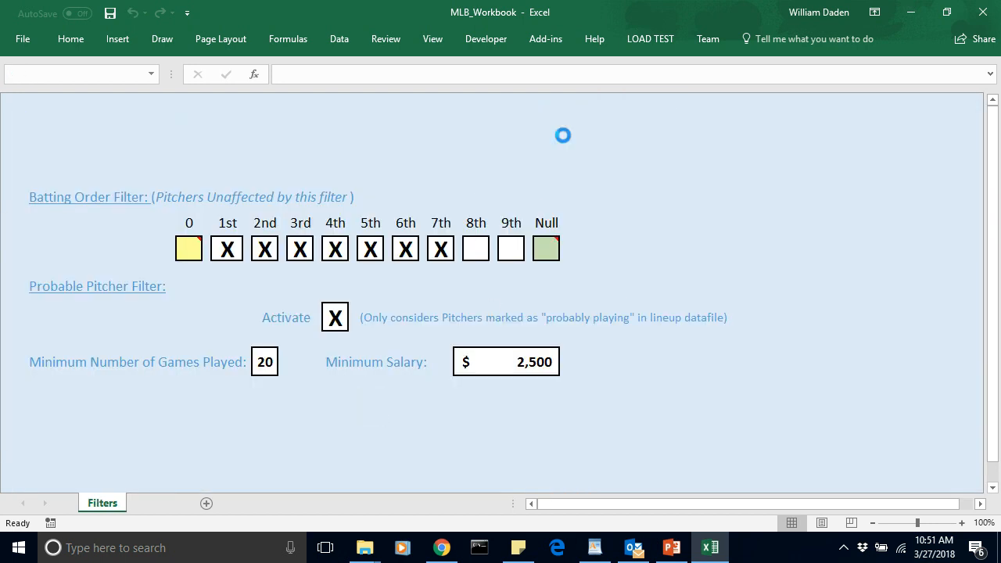
{"action": "left_click", "coordinate": [405, 192]}
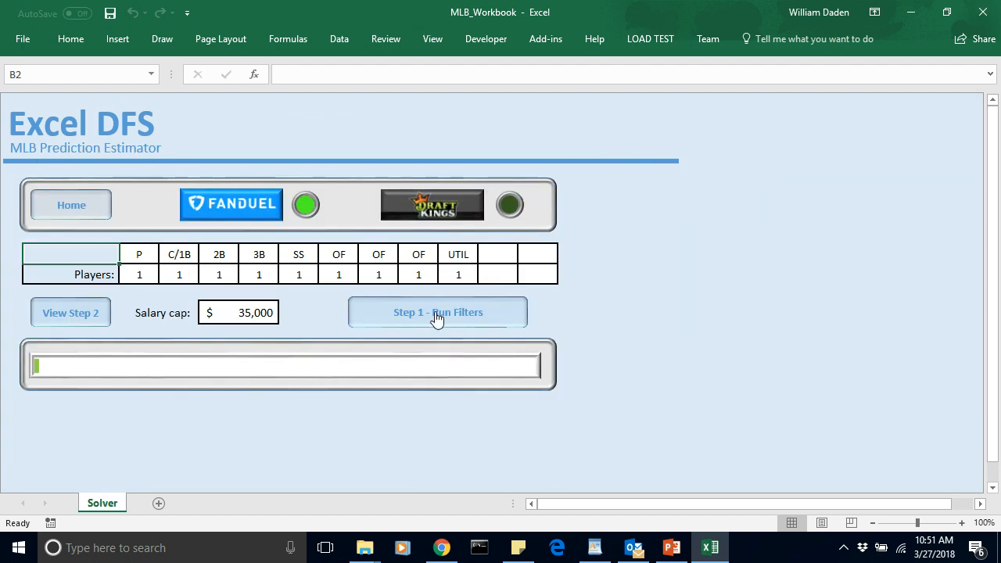
{"action": "left_click", "coordinate": [435, 317]}
{"action": "left_click", "coordinate": [531, 333]}
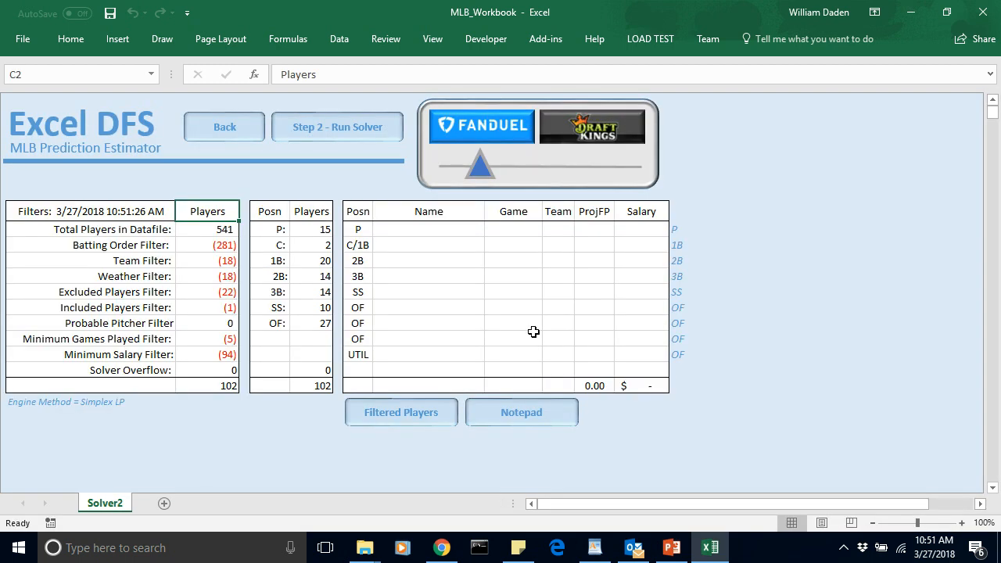
Step: Check the Included Players Filter count, then run the Step 2 solver to generate the FanDuel lineup with the favorites
{"action": "left_click", "coordinate": [227, 312]}
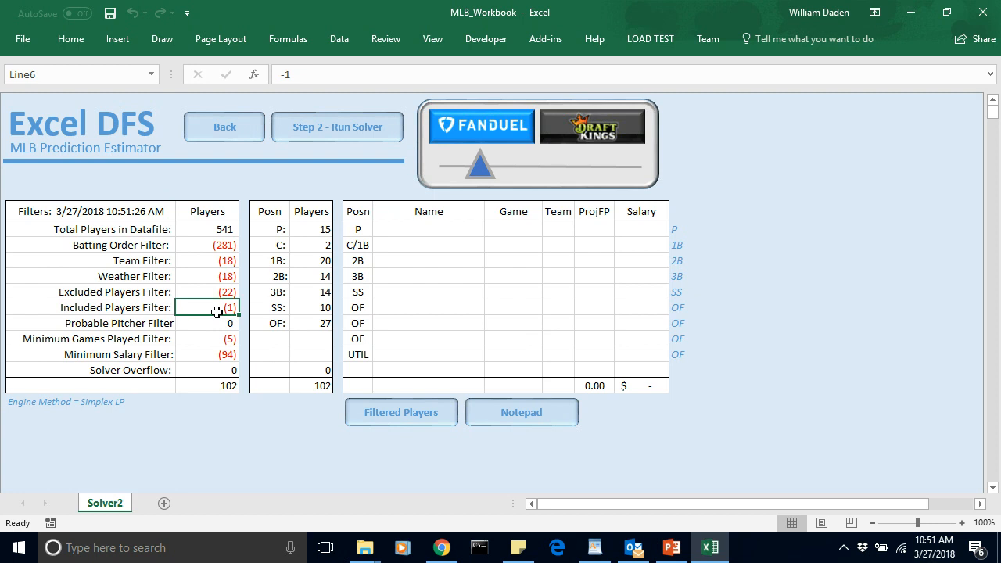
{"action": "left_click", "coordinate": [313, 444]}
{"action": "left_click", "coordinate": [348, 134]}
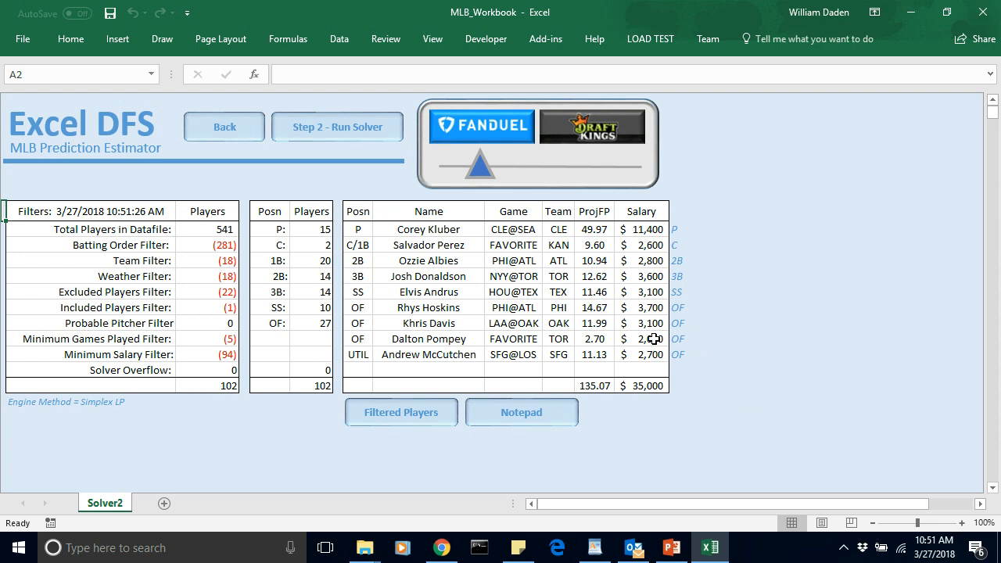
{"action": "left_click", "coordinate": [634, 438]}
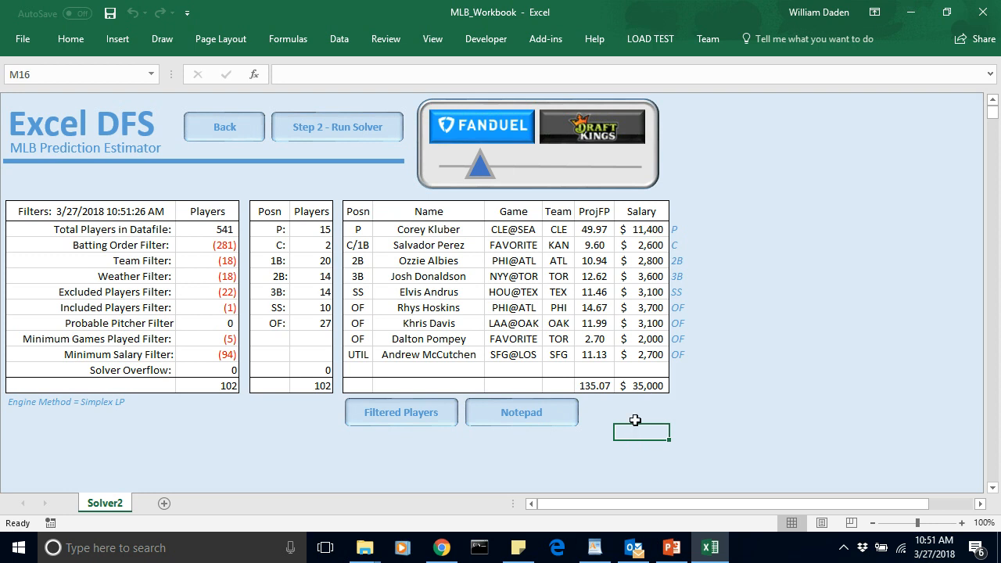
Step: Copy the solved lineup with its totals into the Notepad directly below the second saved lineup, starting at cell B25
{"action": "left_click_drag", "start_coordinate": [347, 230], "coordinate": [640, 381]}
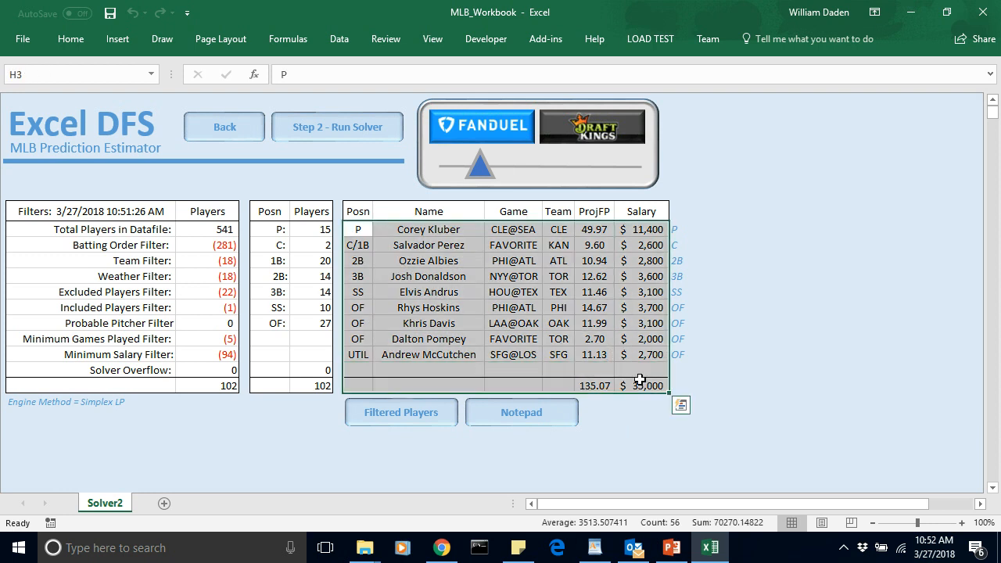
{"action": "key", "text": "ctrl+c"}
{"action": "left_click", "coordinate": [511, 417]}
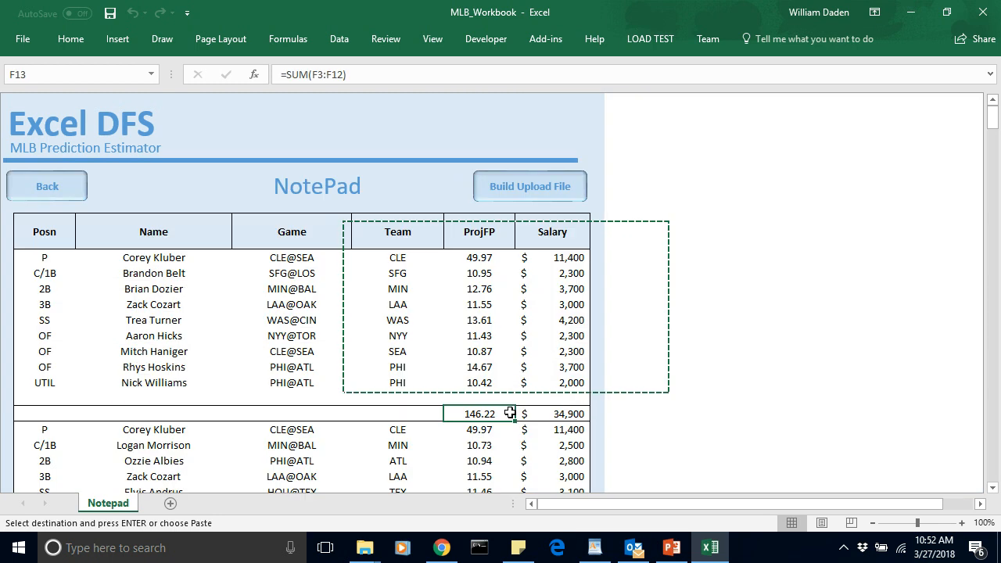
{"action": "left_click_drag", "start_coordinate": [992, 116], "coordinate": [997, 137]}
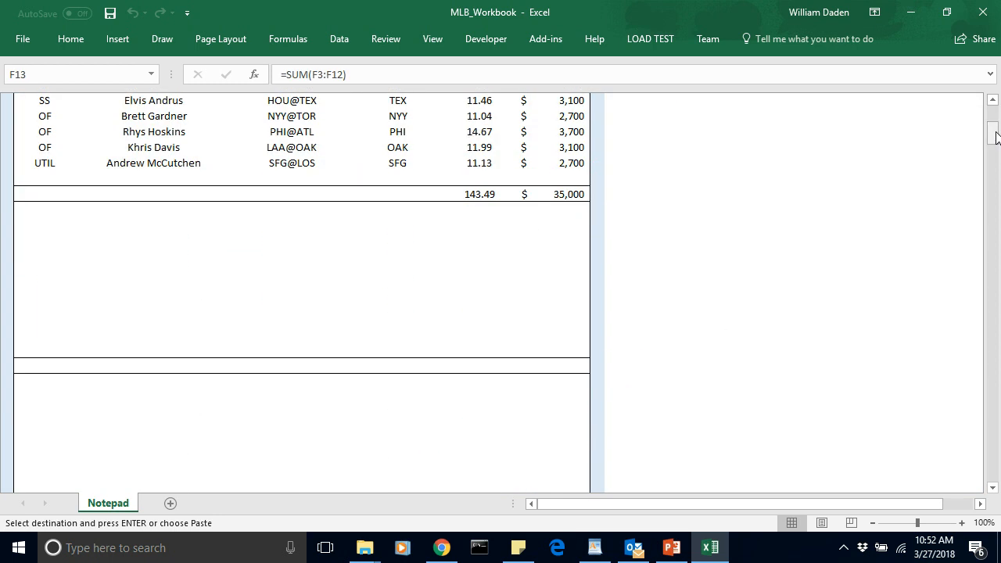
{"action": "left_click", "coordinate": [42, 209]}
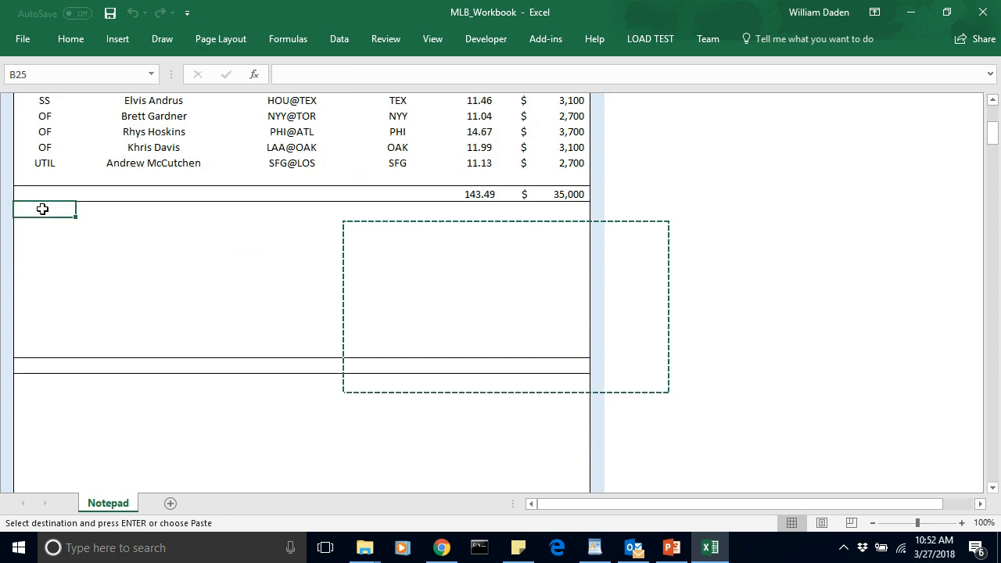
{"action": "key", "text": "ctrl+v"}
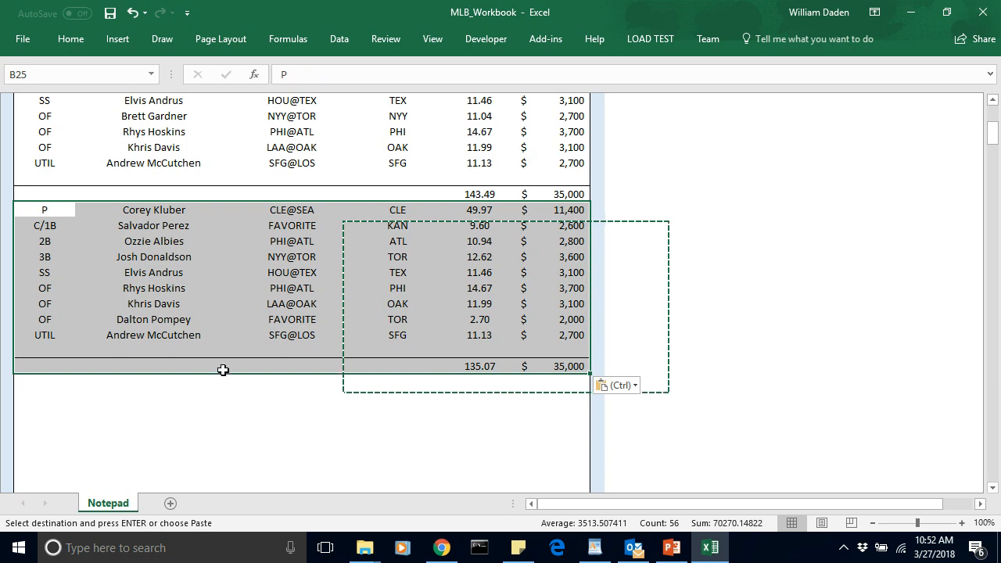
{"action": "left_click", "coordinate": [260, 440]}
{"action": "key", "text": "Escape"}
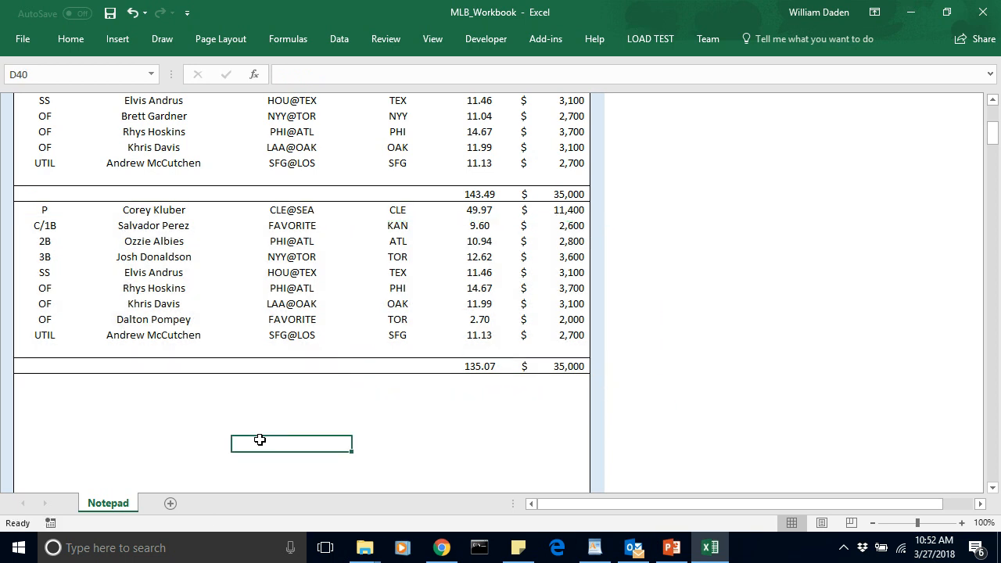
Step: Compare the projected points and salary totals of the three lineups saved in the Notepad
{"action": "left_click", "coordinate": [994, 102]}
{"action": "left_click", "coordinate": [993, 102]}
{"action": "left_click", "coordinate": [993, 102]}
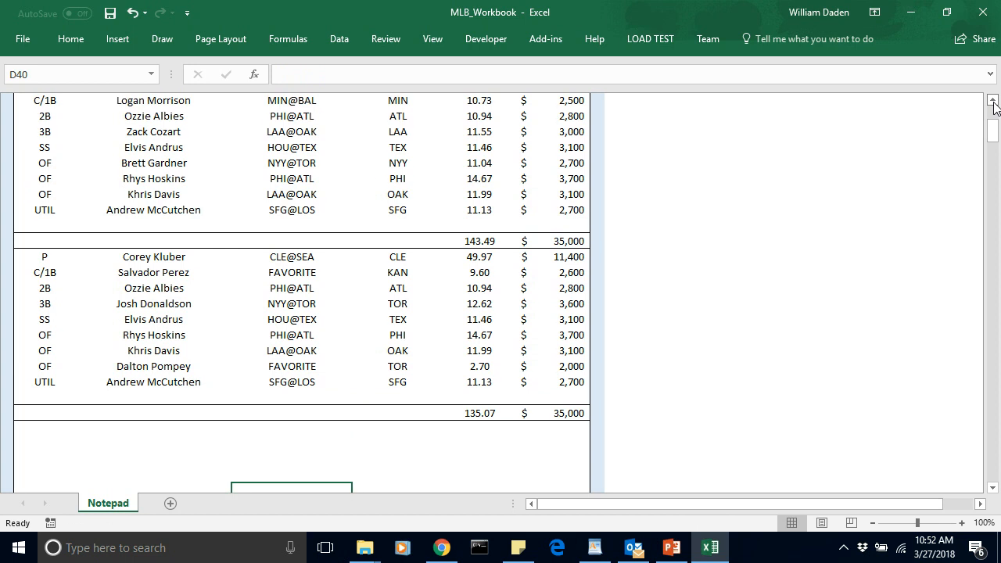
{"action": "left_click", "coordinate": [994, 101]}
{"action": "left_click", "coordinate": [473, 428]}
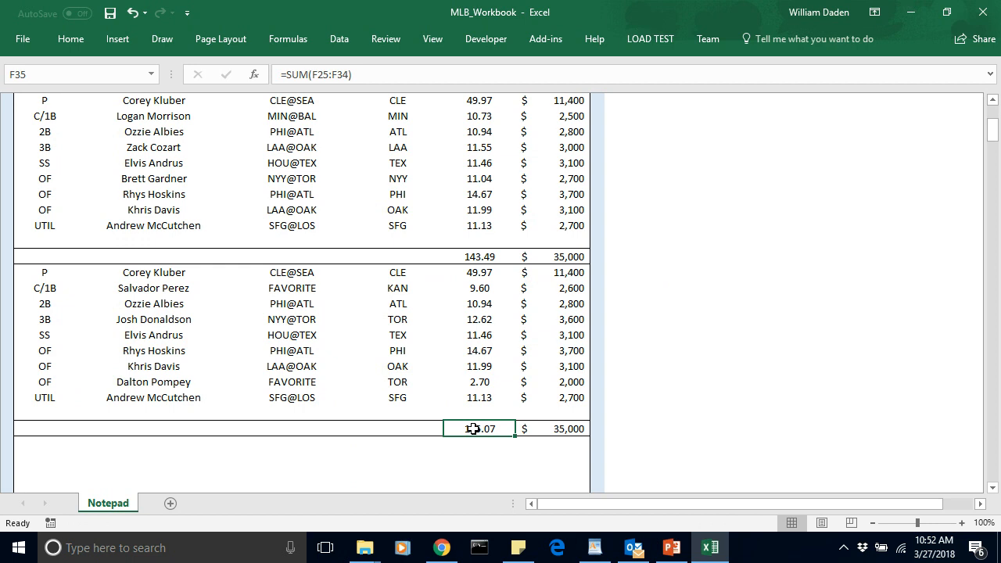
{"action": "left_click", "coordinate": [993, 100]}
{"action": "left_click", "coordinate": [993, 100]}
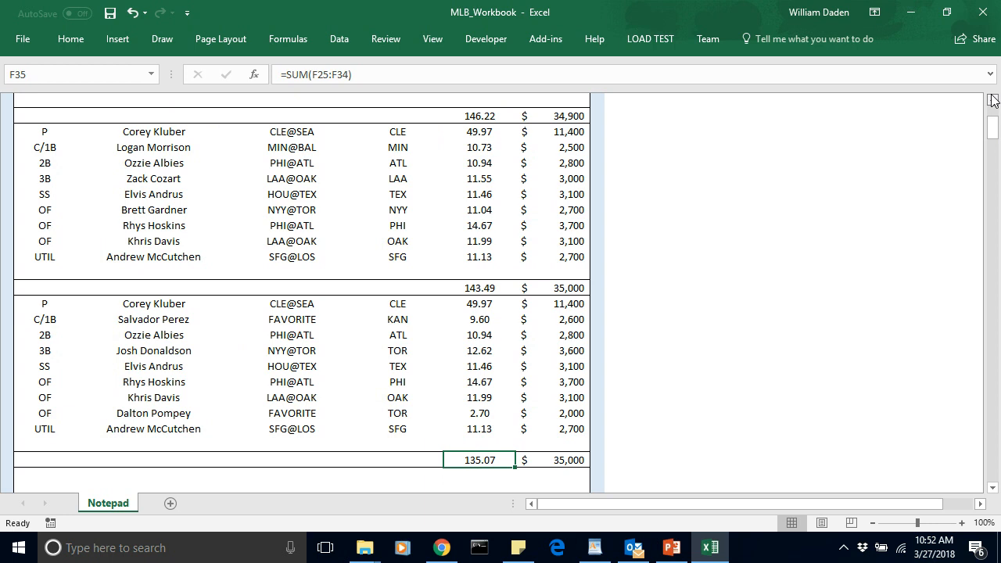
{"action": "left_click", "coordinate": [993, 100]}
{"action": "left_click", "coordinate": [993, 100]}
{"action": "left_click", "coordinate": [993, 101]}
{"action": "left_click", "coordinate": [993, 100]}
{"action": "left_click", "coordinate": [993, 100]}
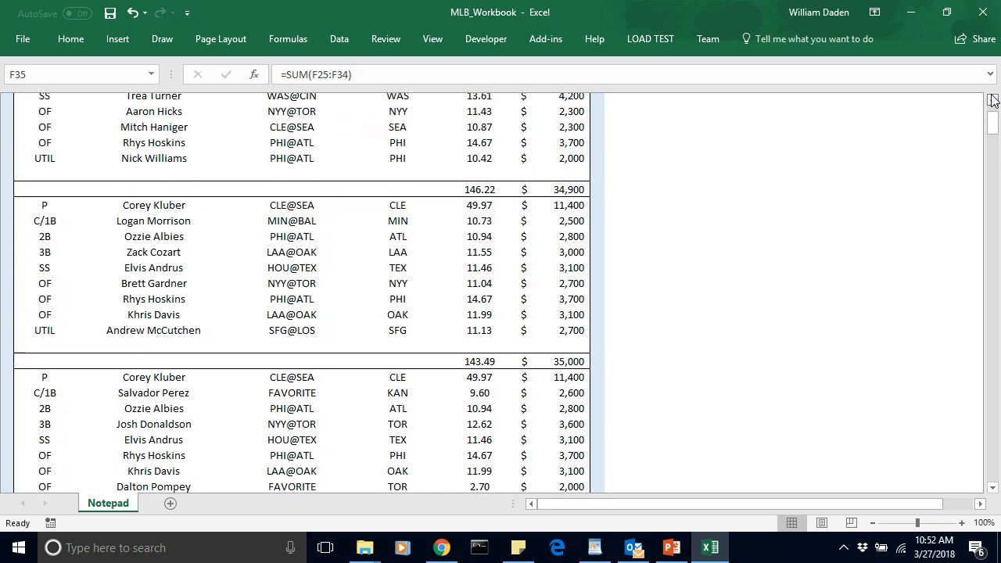
{"action": "left_click", "coordinate": [558, 368]}
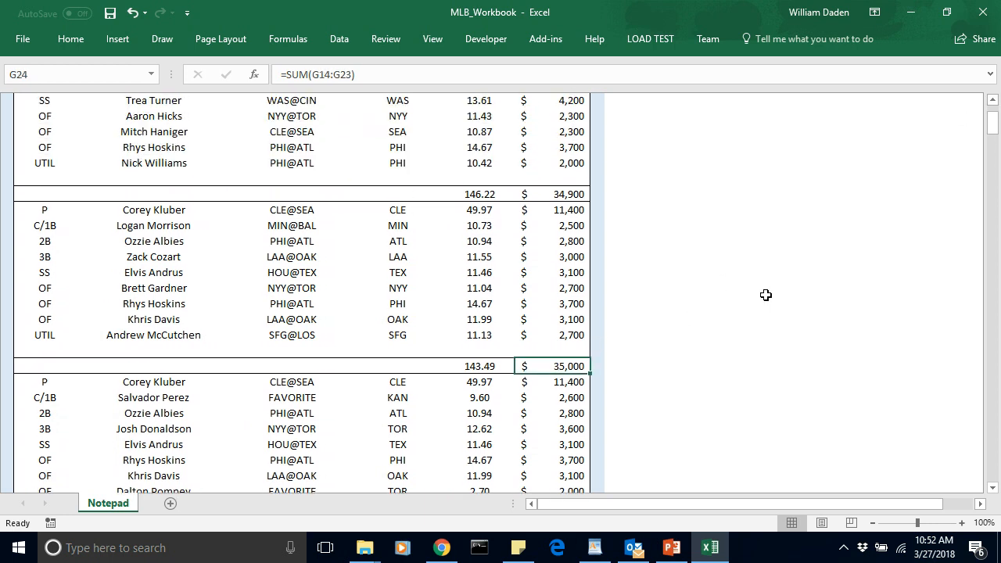
{"action": "left_click", "coordinate": [995, 101]}
{"action": "left_click", "coordinate": [995, 100]}
{"action": "left_click", "coordinate": [996, 100]}
{"action": "left_click", "coordinate": [995, 100]}
{"action": "left_click", "coordinate": [995, 100]}
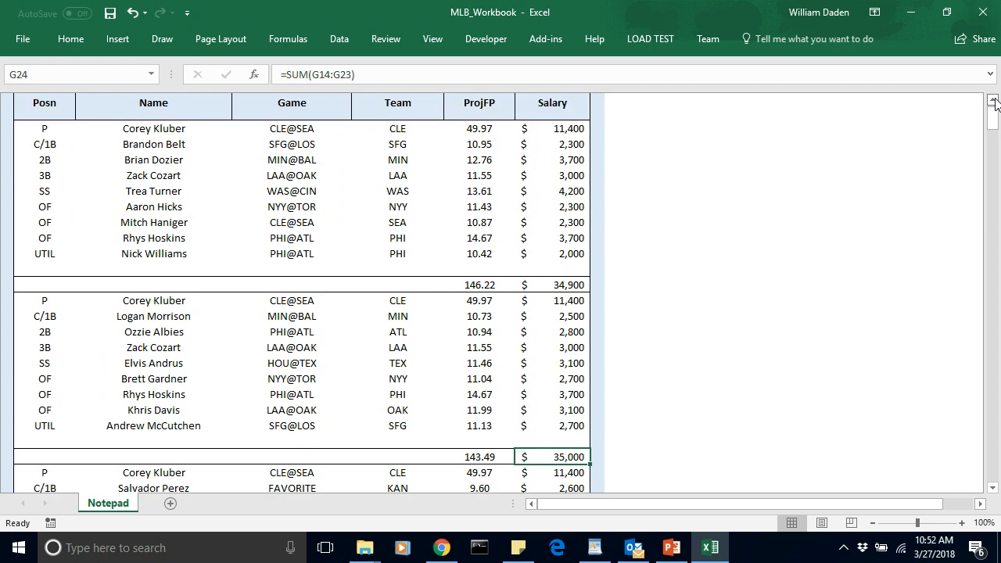
{"action": "left_click", "coordinate": [995, 101]}
{"action": "mouse_move", "coordinate": [994, 115]}
{"action": "left_mouse_down"}
{"action": "mouse_move", "coordinate": [996, 126]}
{"action": "mouse_move", "coordinate": [994, 115]}
{"action": "left_mouse_up"}
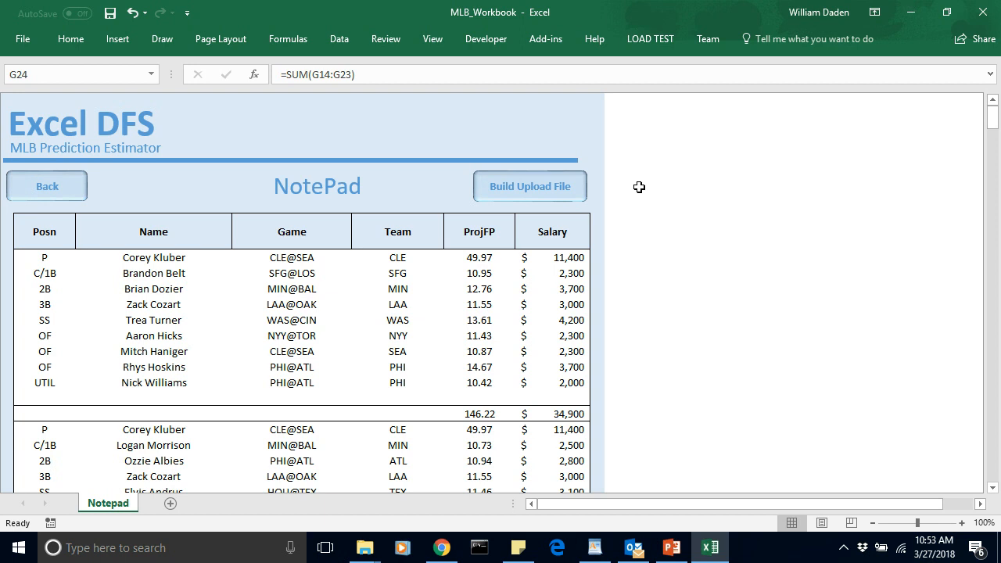
{"action": "left_click_drag", "start_coordinate": [992, 125], "coordinate": [992, 116]}
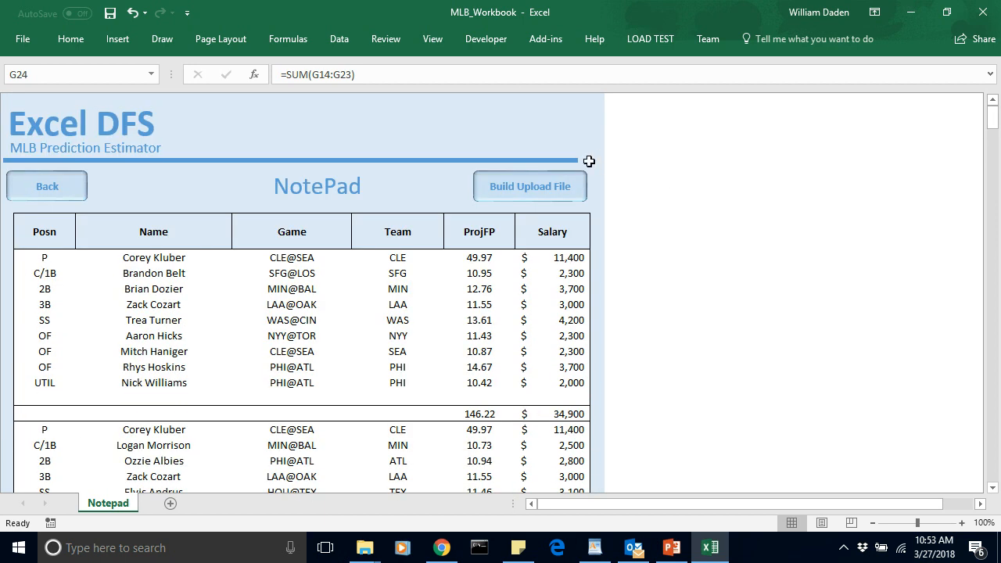
Step: Build the FanDuel upload file from the Notepad lineups and locate FanduelMLBLineups_3_27_2018 in File Explorer's Downloads folder
{"action": "left_click", "coordinate": [528, 196]}
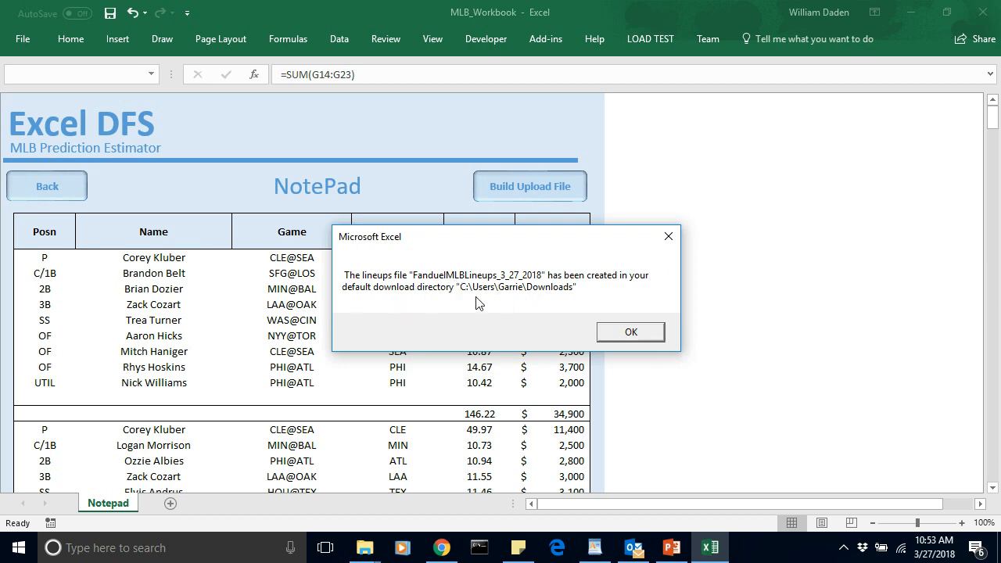
{"action": "left_click", "coordinate": [635, 334]}
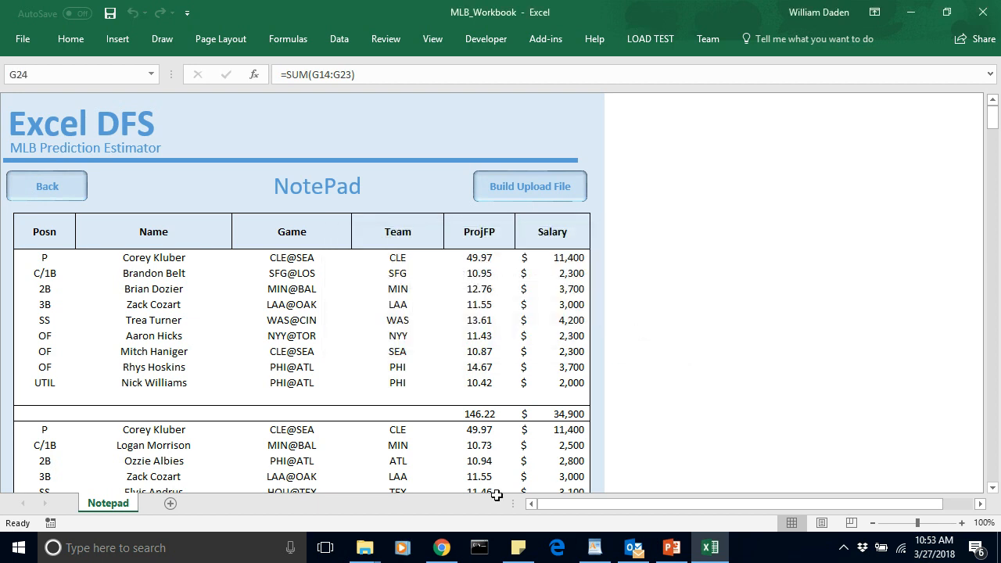
{"action": "left_click", "coordinate": [364, 553]}
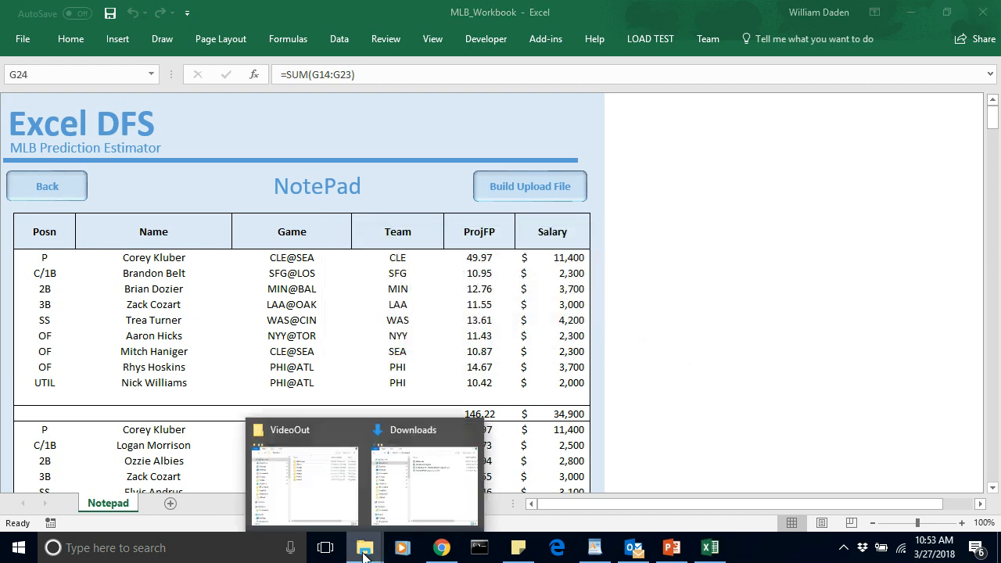
{"action": "left_click", "coordinate": [418, 514]}
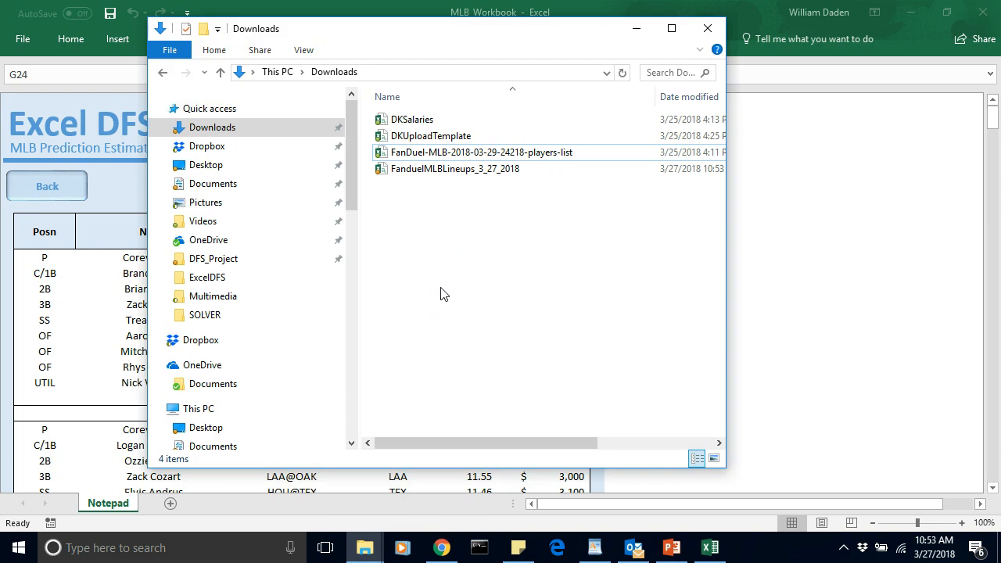
{"action": "left_click", "coordinate": [415, 174]}
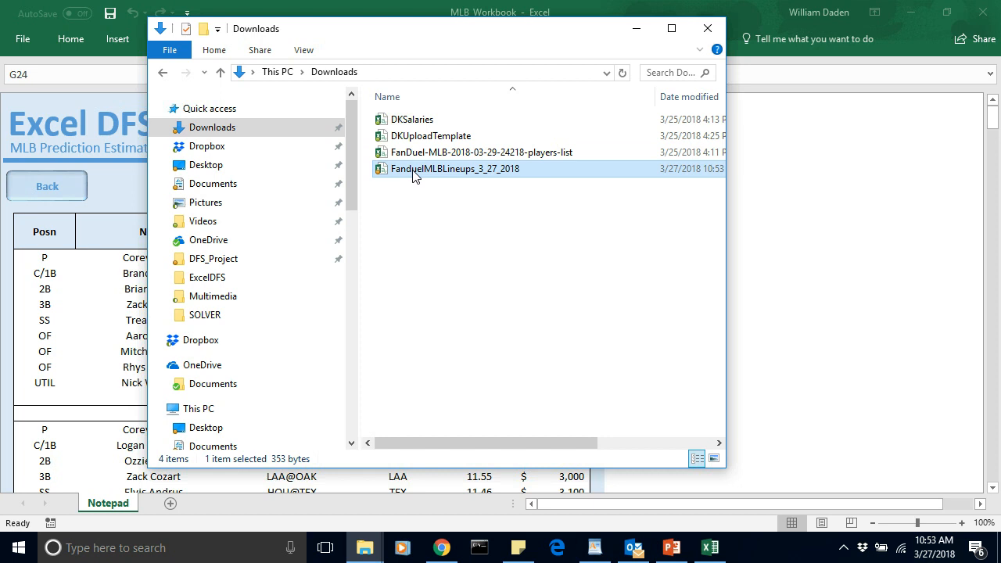
{"action": "left_click", "coordinate": [783, 282]}
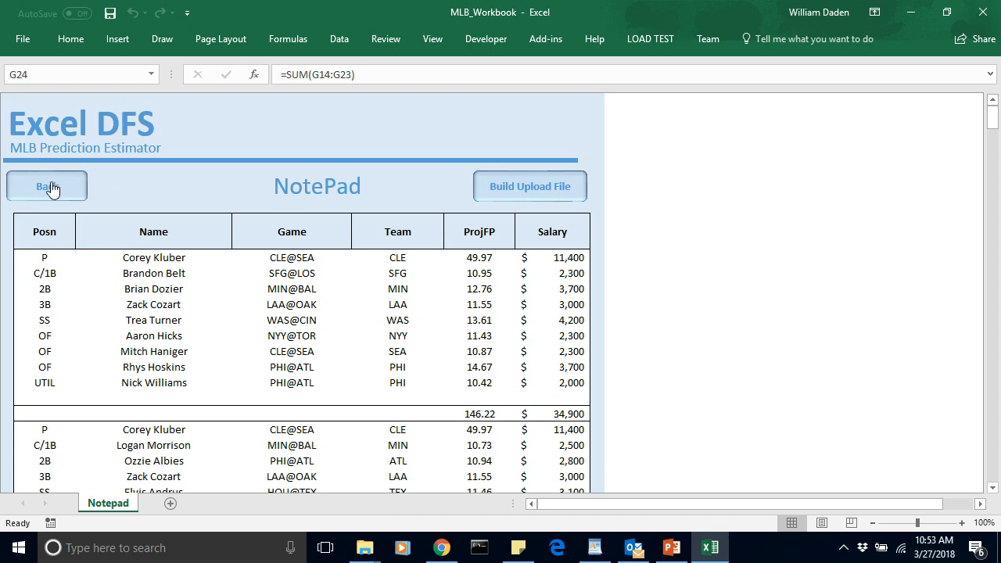
Step: Clear the contents of all three saved lineups from the Notepad
{"action": "left_click_drag", "start_coordinate": [41, 258], "coordinate": [555, 337]}
{"action": "right_click", "coordinate": [556, 342]}
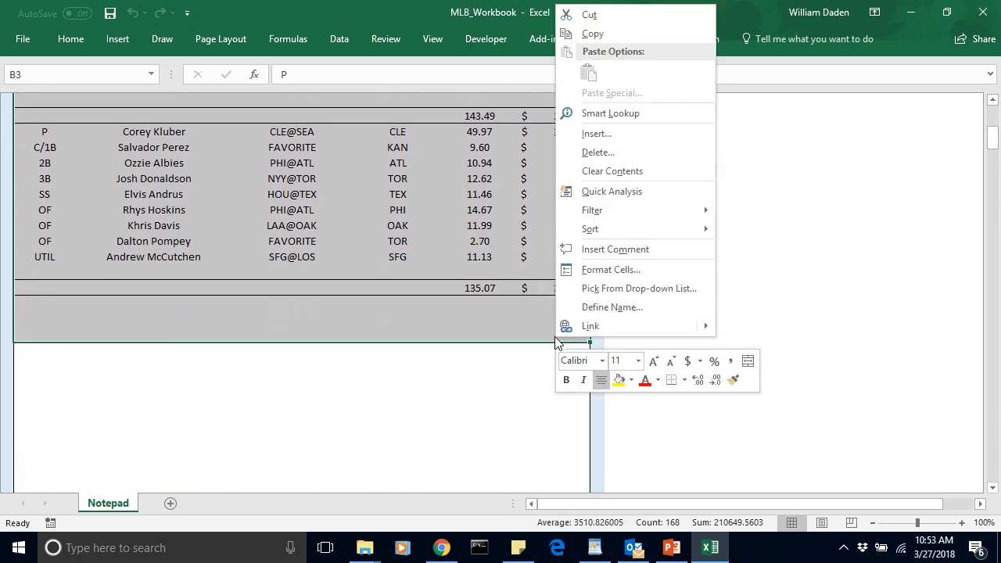
{"action": "left_click", "coordinate": [605, 172]}
{"action": "left_click", "coordinate": [654, 258]}
Step: Go back to the solver's Step 1 page and switch the contest site to DraftKings
{"action": "left_click", "coordinate": [35, 183]}
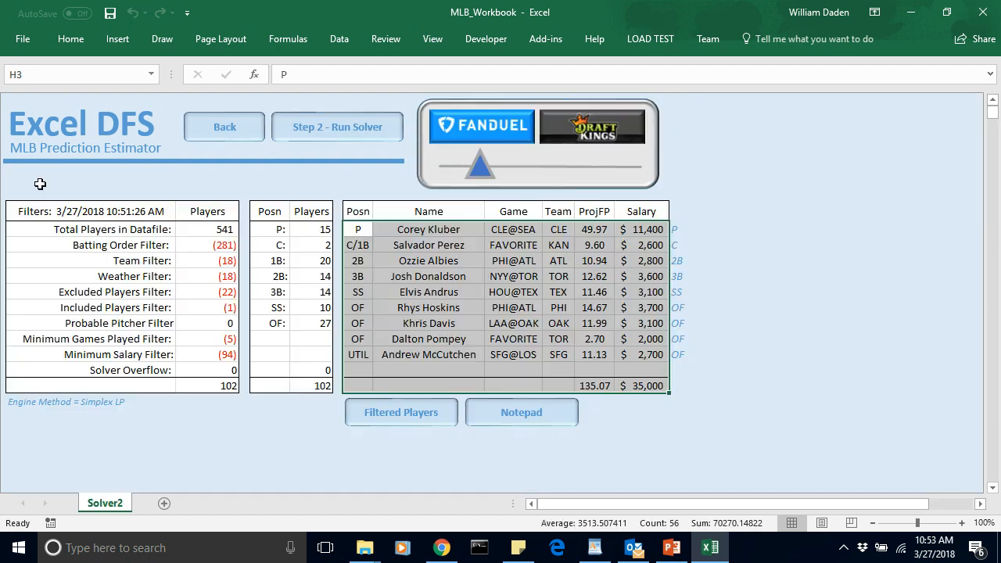
{"action": "left_click", "coordinate": [270, 180]}
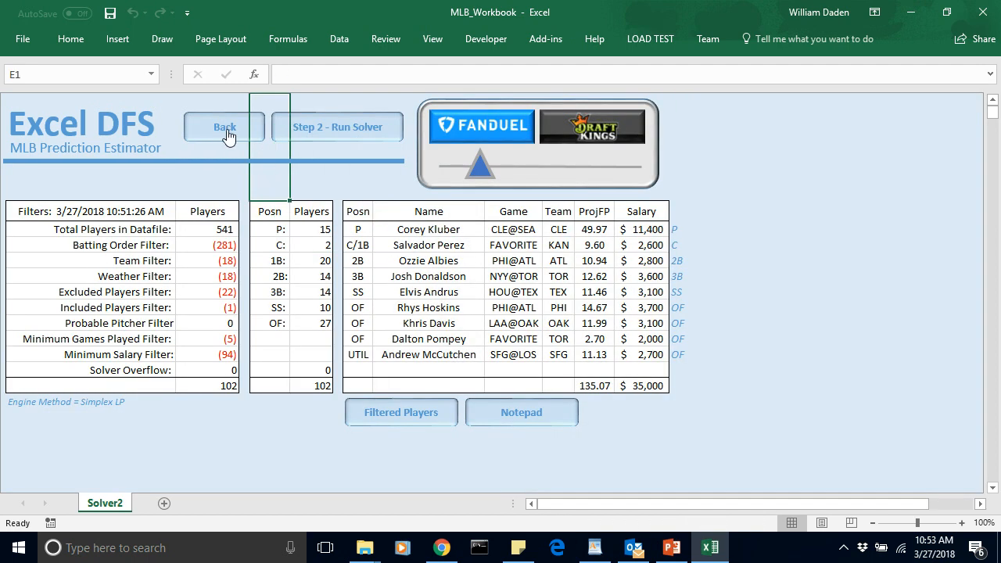
{"action": "left_click", "coordinate": [216, 124]}
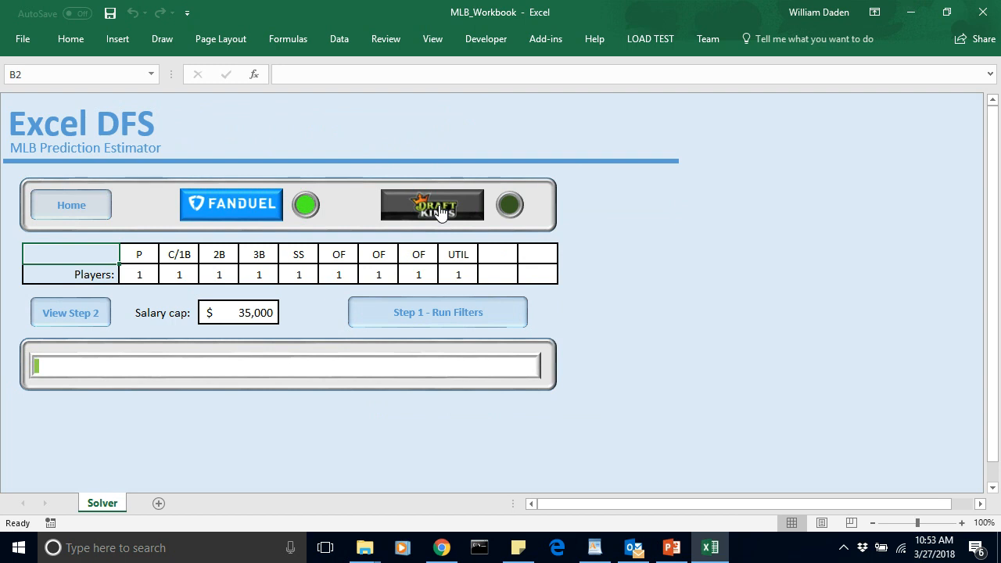
{"action": "left_click", "coordinate": [441, 211]}
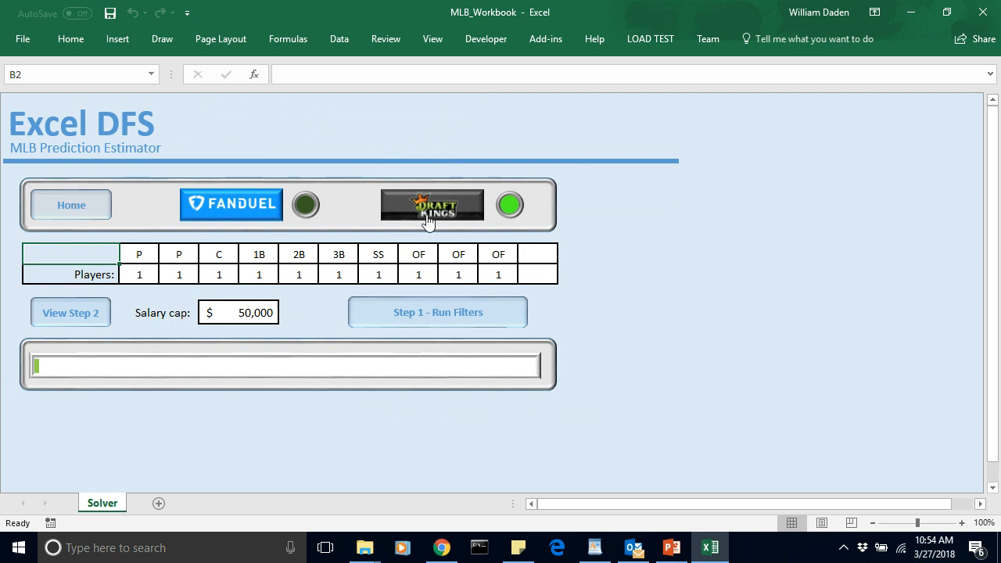
Step: Clear the X marks for both players on the Player Favorites page and return to the home page
{"action": "left_click", "coordinate": [435, 321]}
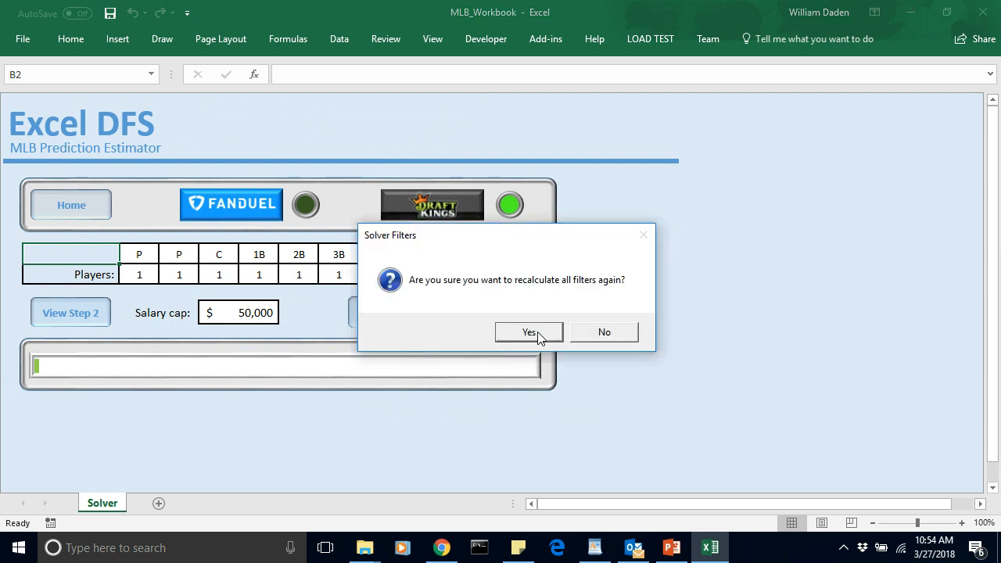
{"action": "left_click", "coordinate": [607, 334]}
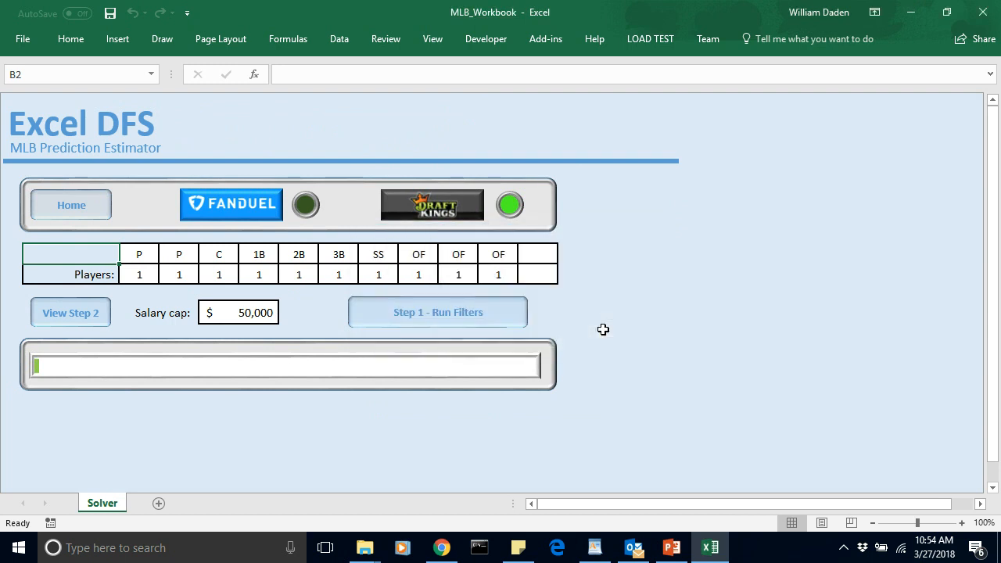
{"action": "left_click", "coordinate": [75, 215]}
{"action": "left_click", "coordinate": [280, 201]}
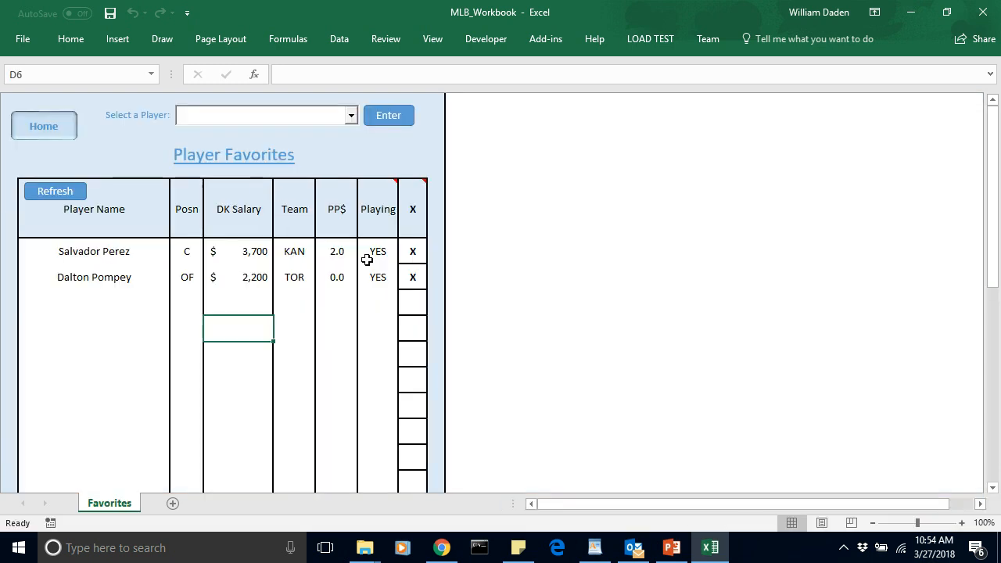
{"action": "left_click", "coordinate": [406, 252]}
{"action": "left_click", "coordinate": [431, 255]}
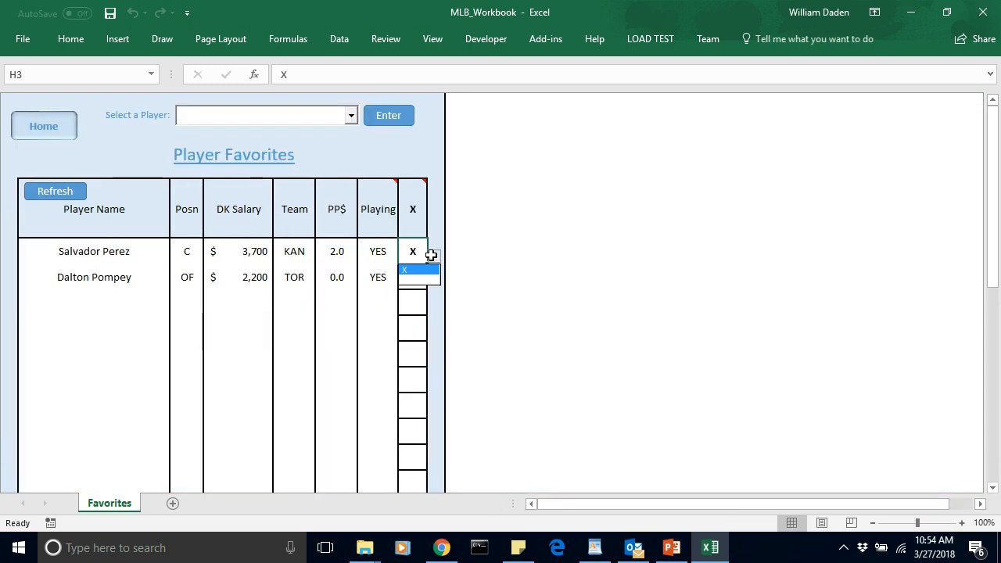
{"action": "left_click", "coordinate": [418, 278]}
{"action": "left_click", "coordinate": [411, 282]}
{"action": "left_click", "coordinate": [435, 283]}
{"action": "left_click", "coordinate": [415, 305]}
{"action": "left_click", "coordinate": [40, 130]}
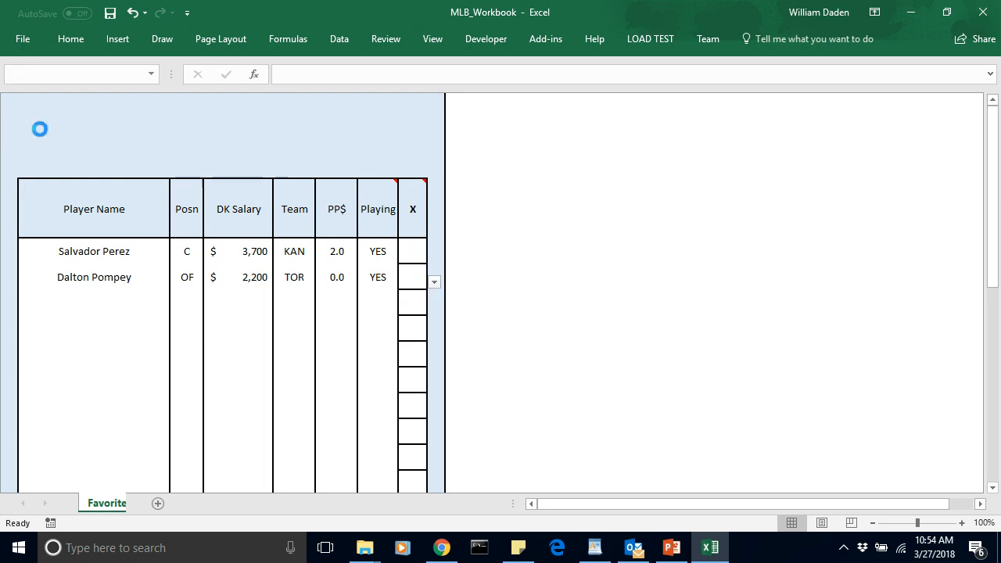
Step: Recalculate all filters for DraftKings with the $50,000 salary cap and run the solver to generate a lineup
{"action": "left_click", "coordinate": [404, 197]}
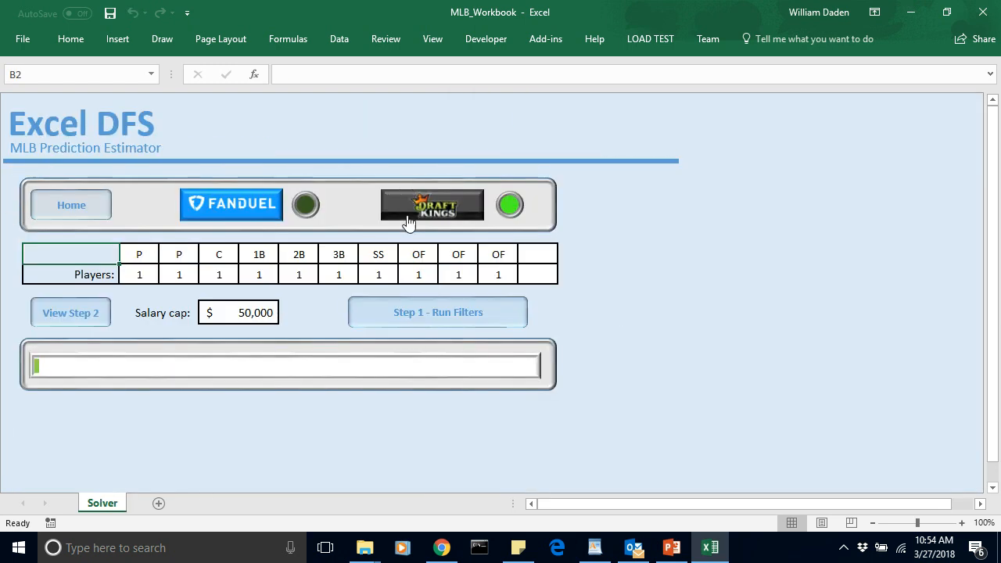
{"action": "left_click", "coordinate": [421, 310]}
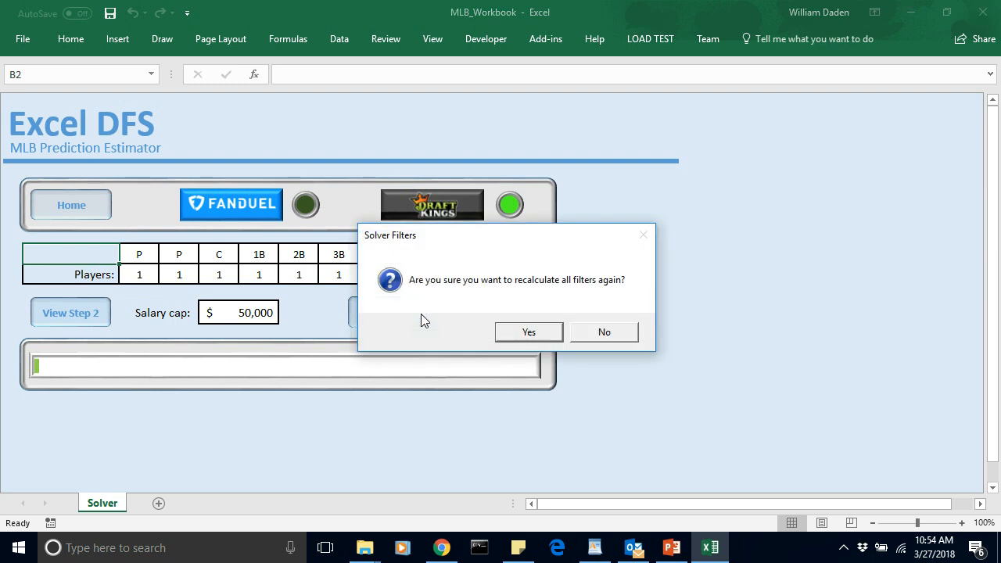
{"action": "left_click", "coordinate": [533, 336]}
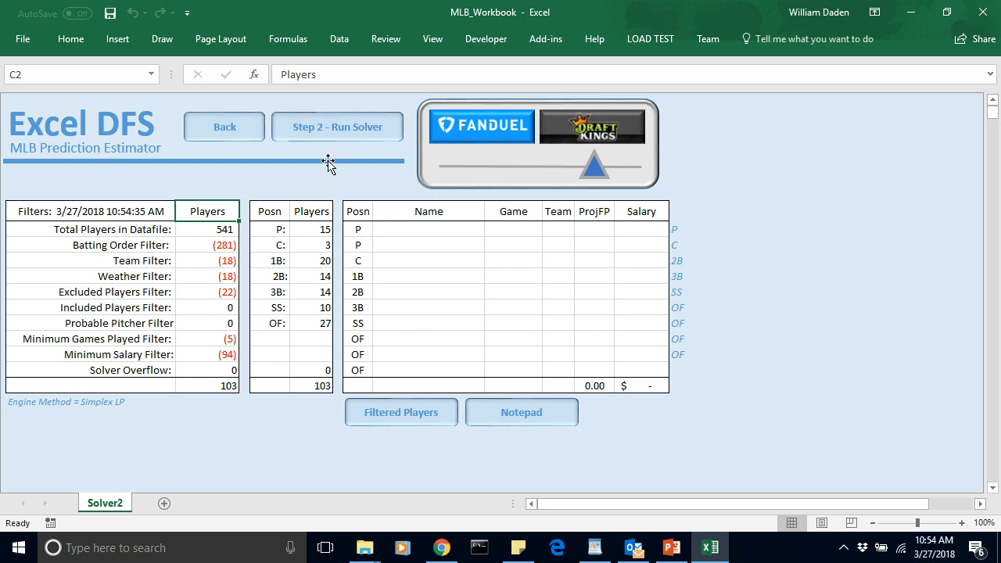
{"action": "left_click", "coordinate": [340, 128]}
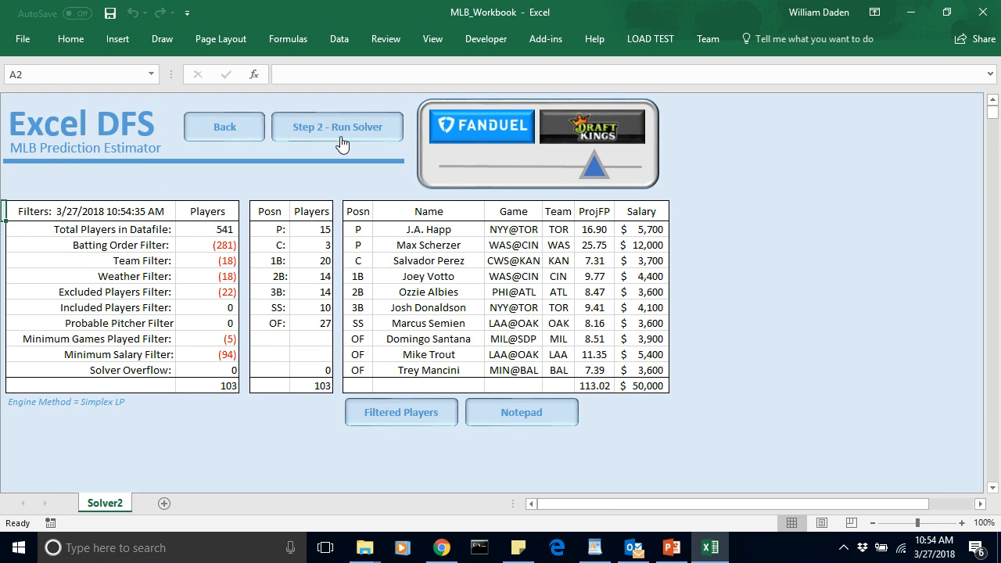
Step: Copy the solved DraftKings lineup with its totals row into the first slot of the Notepad
{"action": "left_click_drag", "start_coordinate": [354, 228], "coordinate": [632, 383]}
{"action": "key", "text": "ctrl+c"}
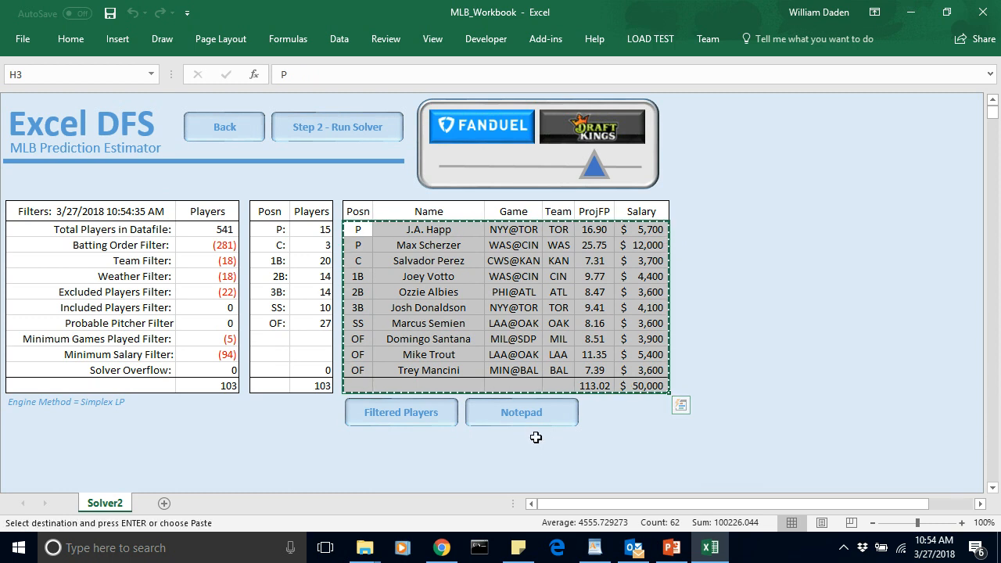
{"action": "left_click", "coordinate": [516, 417]}
{"action": "left_click", "coordinate": [38, 262]}
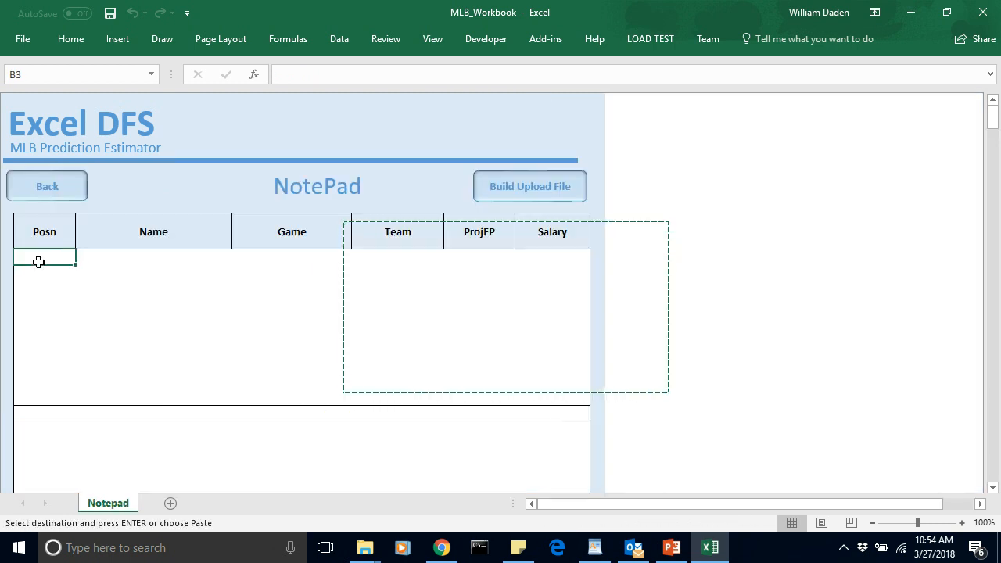
{"action": "key", "text": "ctrl+v"}
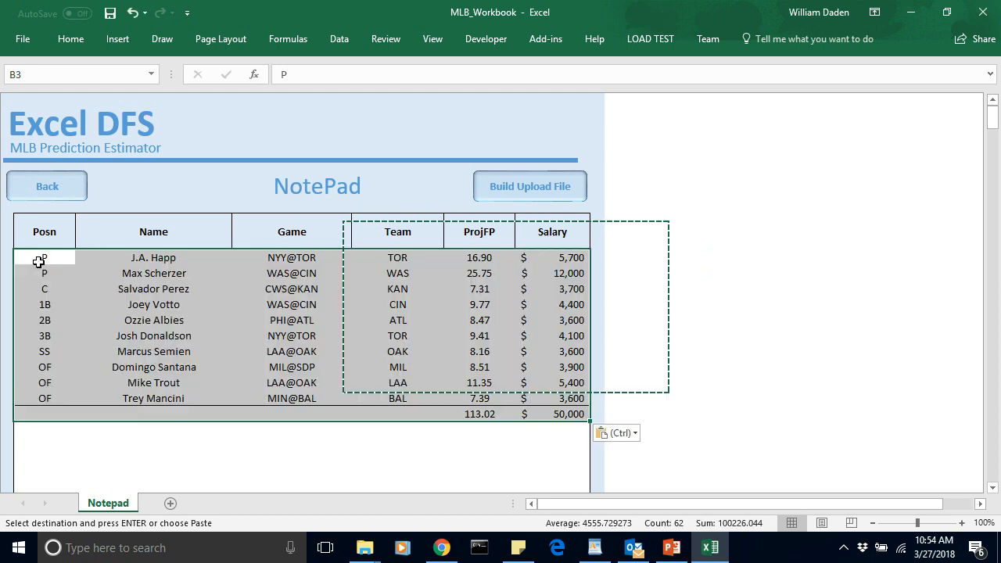
{"action": "left_click", "coordinate": [67, 440]}
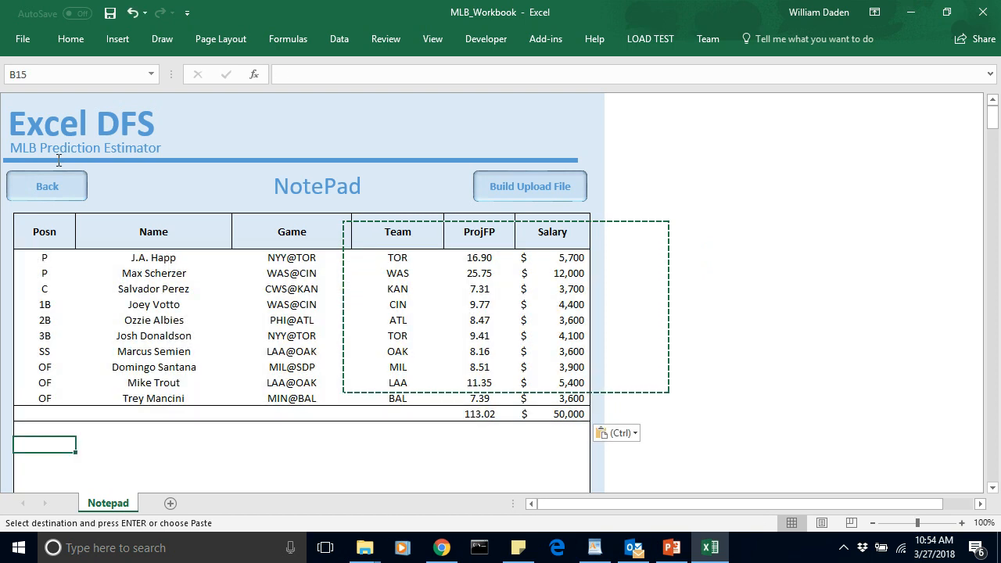
Step: Go to the Filters page and mark the 8th and 9th batting positions with an X
{"action": "left_click", "coordinate": [50, 186]}
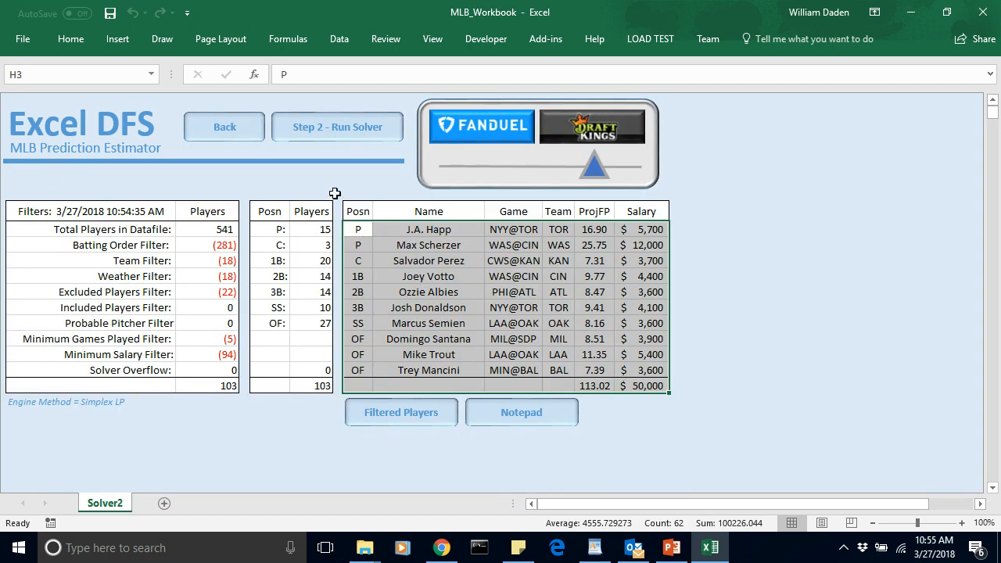
{"action": "left_click", "coordinate": [340, 193]}
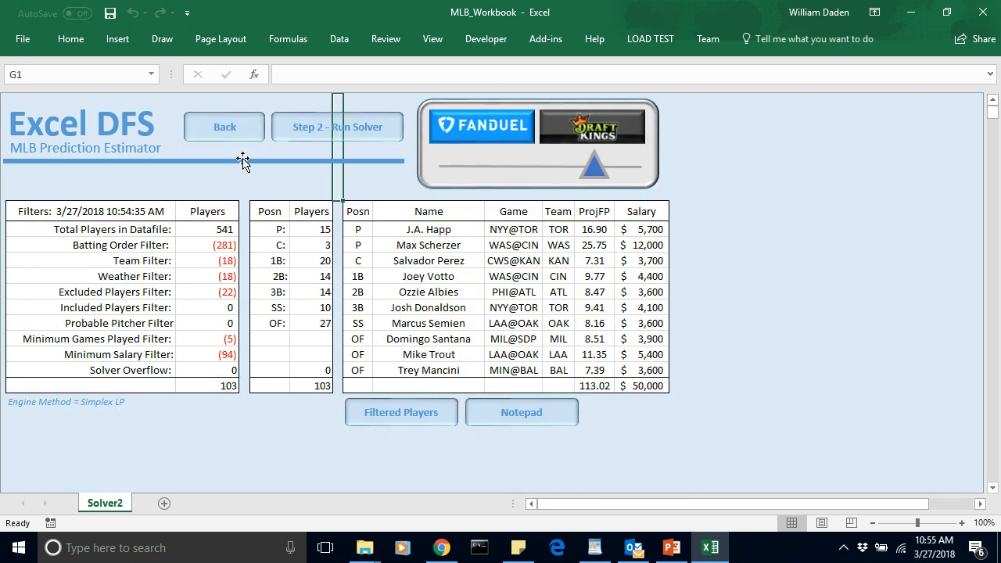
{"action": "left_click", "coordinate": [227, 137]}
{"action": "left_click", "coordinate": [92, 208]}
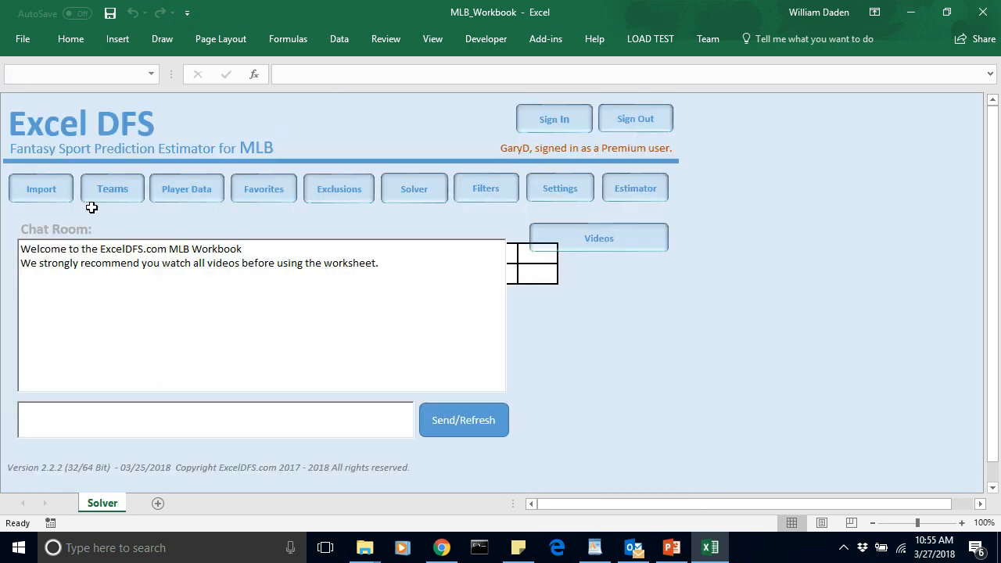
{"action": "left_click", "coordinate": [486, 190]}
{"action": "left_click", "coordinate": [476, 248]}
{"action": "left_click", "coordinate": [496, 253]}
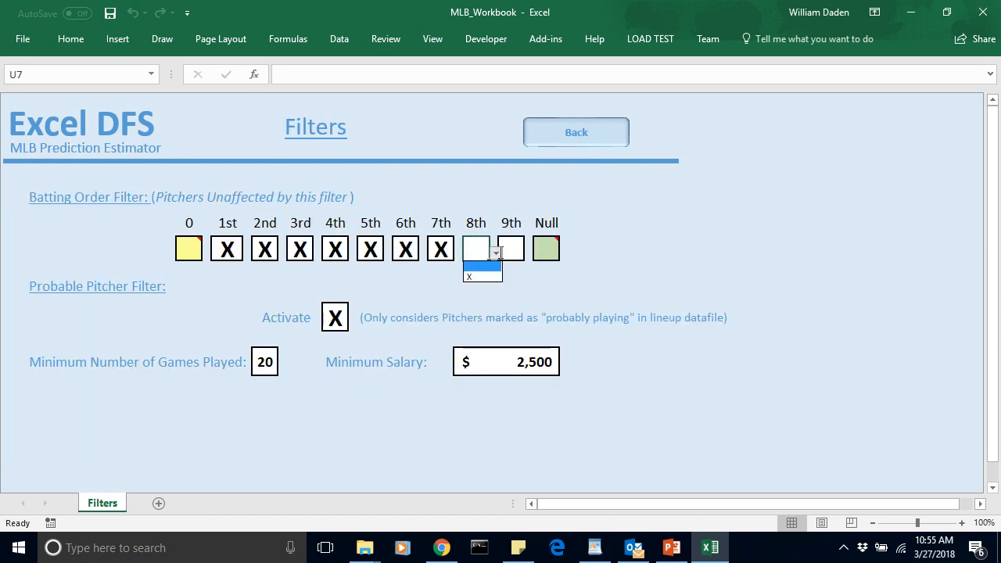
{"action": "left_click", "coordinate": [477, 277]}
{"action": "left_click", "coordinate": [510, 248]}
{"action": "left_click", "coordinate": [531, 254]}
{"action": "left_click", "coordinate": [516, 274]}
{"action": "left_click", "coordinate": [399, 384]}
Step: Set the minimum number of games played to 0 and the minimum salary to $1,000, and return to the home page
{"action": "left_click", "coordinate": [266, 364]}
{"action": "type", "text": "0"}
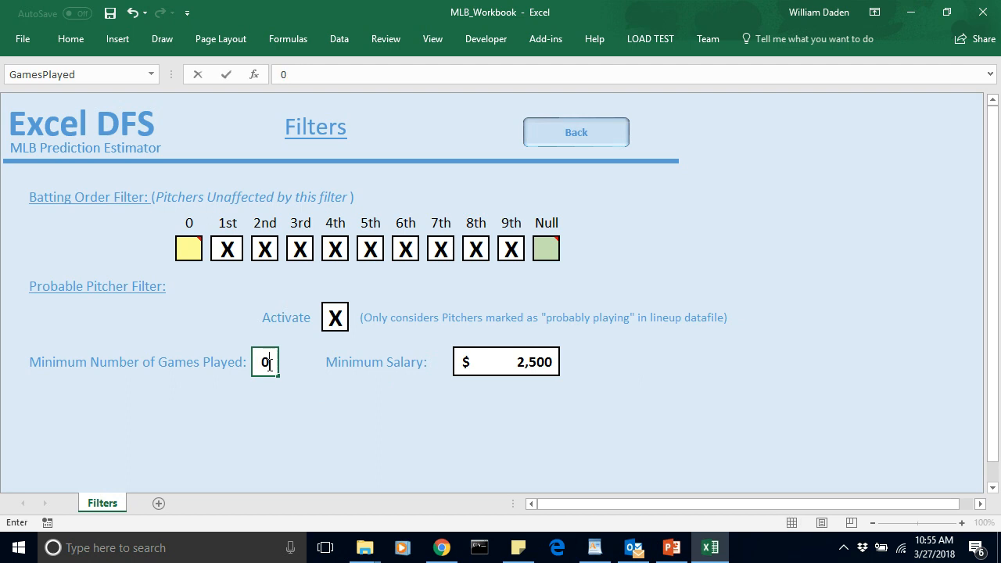
{"action": "key", "text": "Return"}
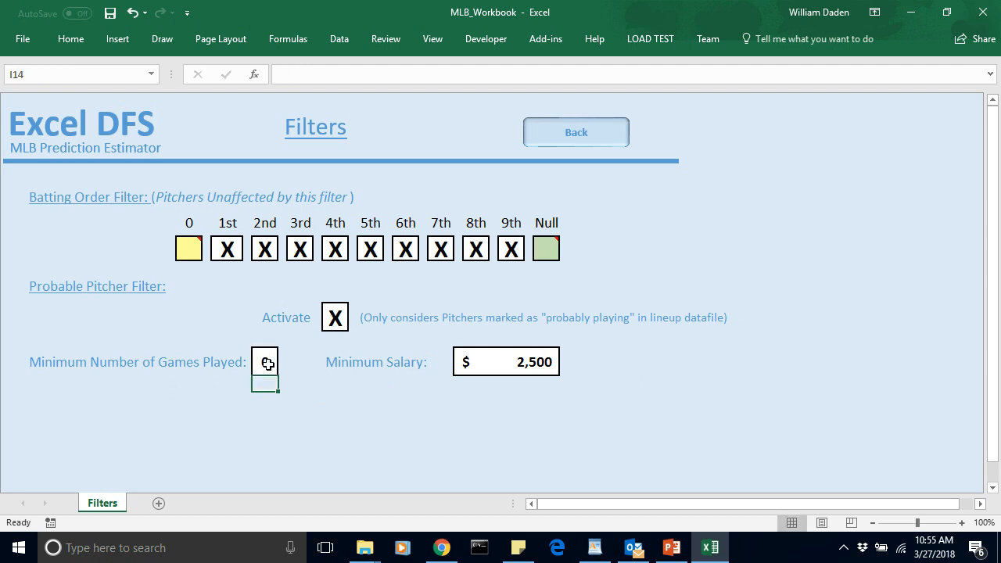
{"action": "left_click", "coordinate": [533, 366]}
{"action": "type", "text": "1000"}
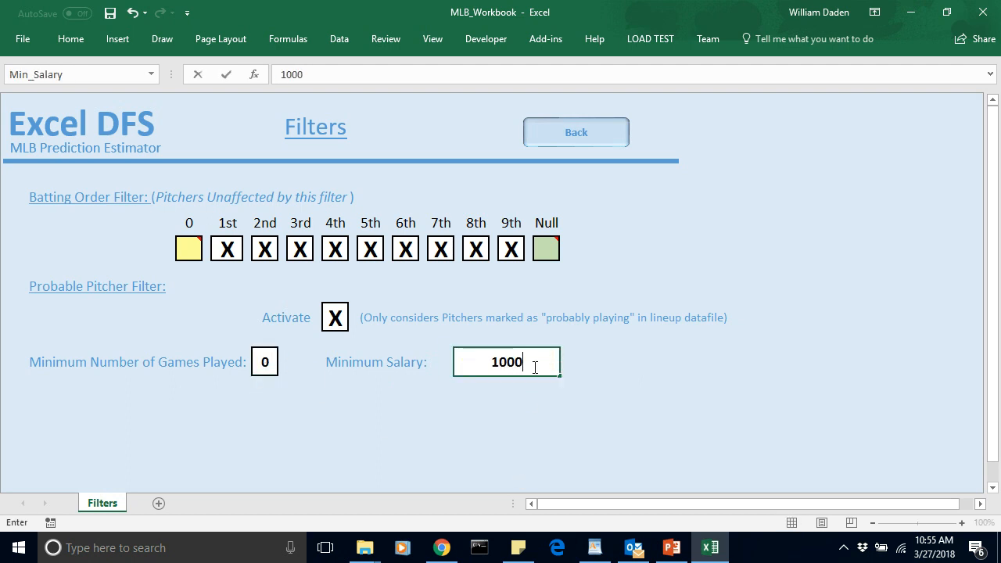
{"action": "key", "text": "Return"}
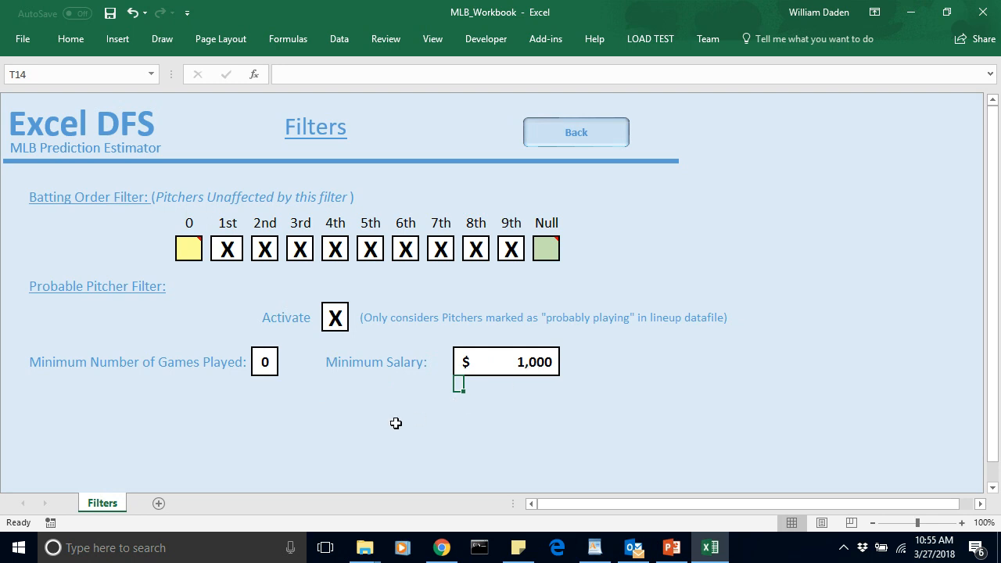
{"action": "left_click", "coordinate": [396, 423]}
{"action": "left_click", "coordinate": [578, 135]}
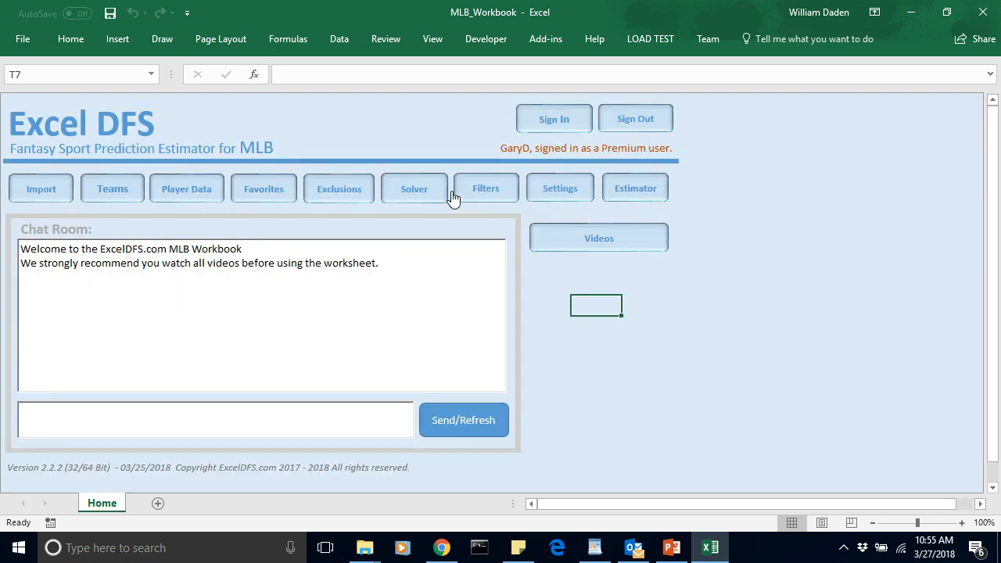
Step: Recalculate the DraftKings filters with the loosened settings and solve for a new lineup
{"action": "left_click", "coordinate": [415, 194]}
{"action": "left_click", "coordinate": [421, 313]}
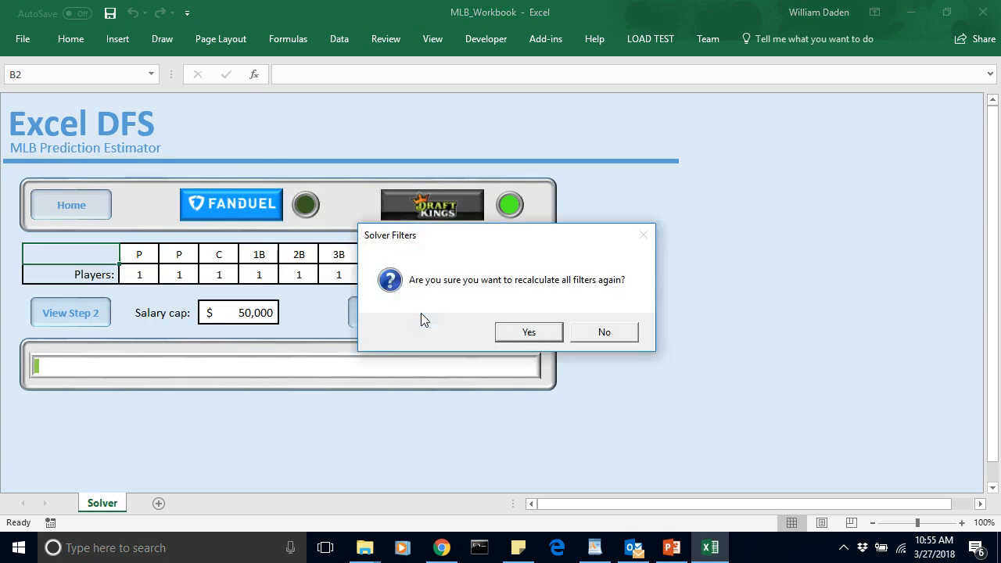
{"action": "left_click", "coordinate": [529, 331]}
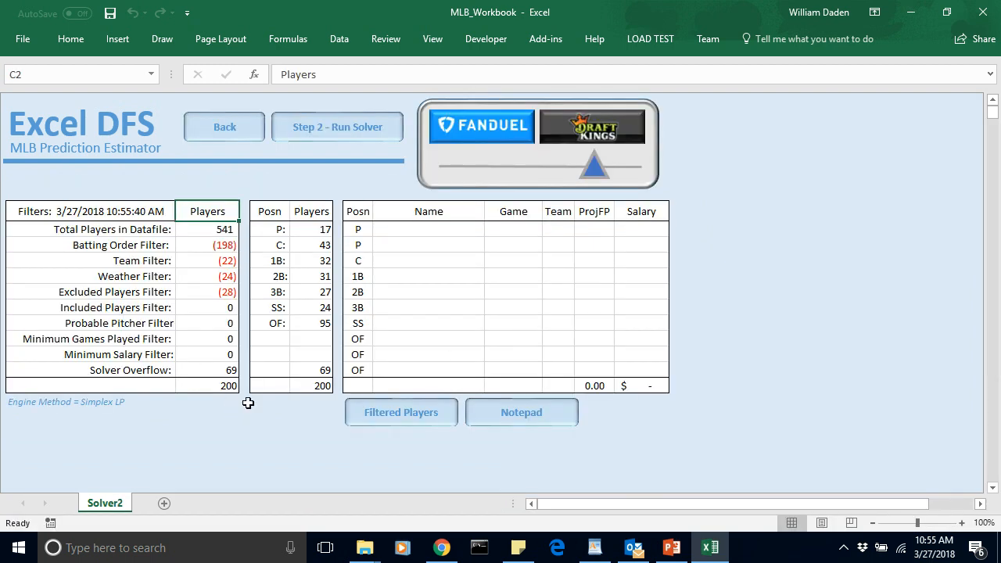
{"action": "left_click", "coordinate": [354, 130]}
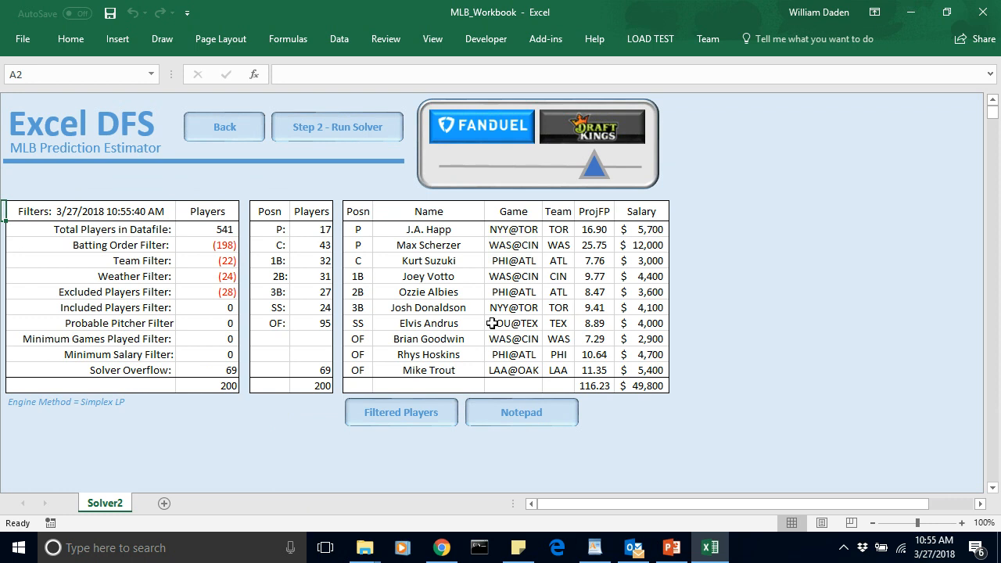
Step: Copy the second DraftKings lineup with its totals row into the Notepad directly below the first one
{"action": "left_click", "coordinate": [362, 229]}
{"action": "left_click_drag", "start_coordinate": [442, 280], "coordinate": [631, 384]}
{"action": "key", "text": "ctrl+c"}
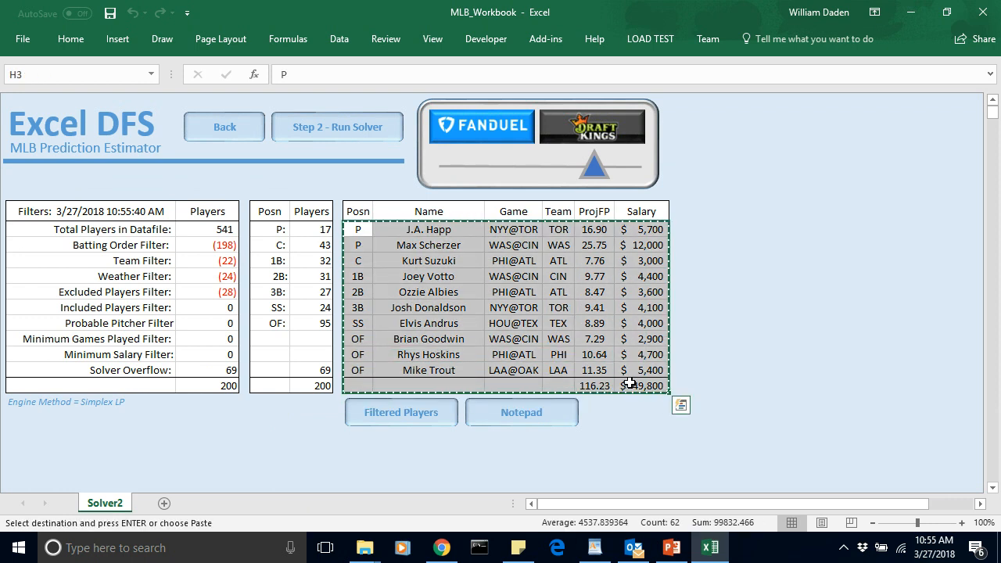
{"action": "left_click", "coordinate": [532, 408]}
{"action": "left_click", "coordinate": [36, 429]}
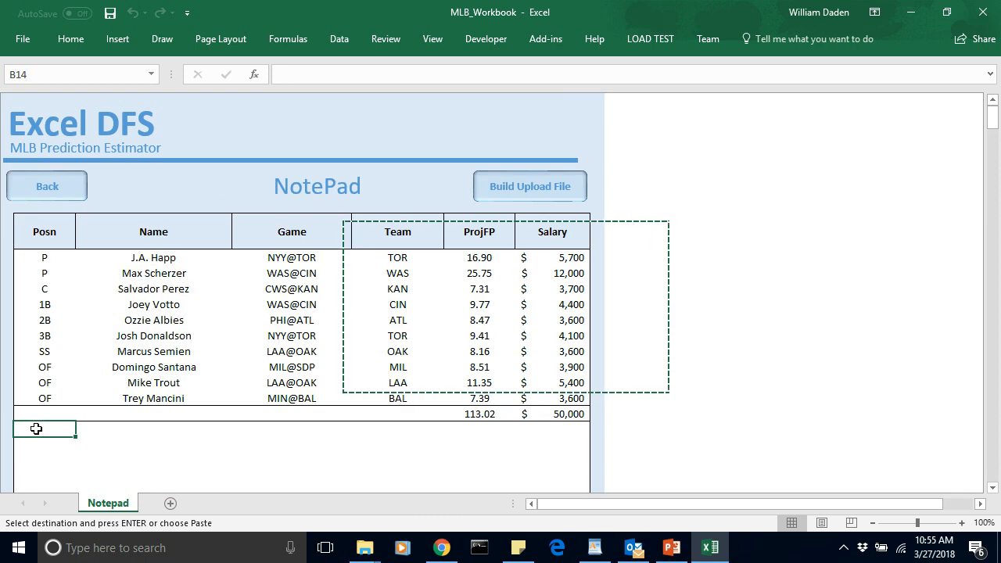
{"action": "key", "text": "ctrl+v"}
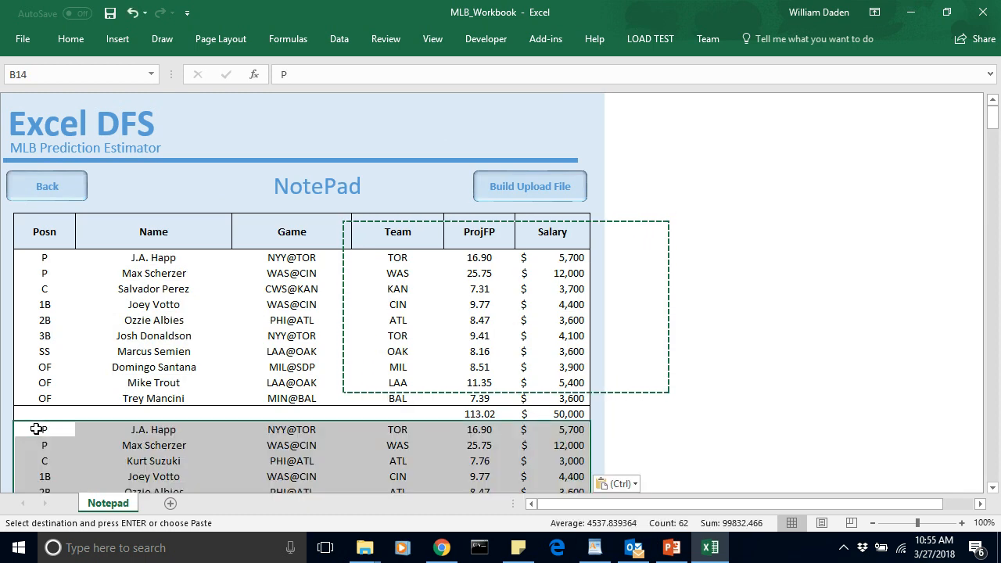
{"action": "left_click", "coordinate": [786, 392]}
{"action": "key", "text": "Escape"}
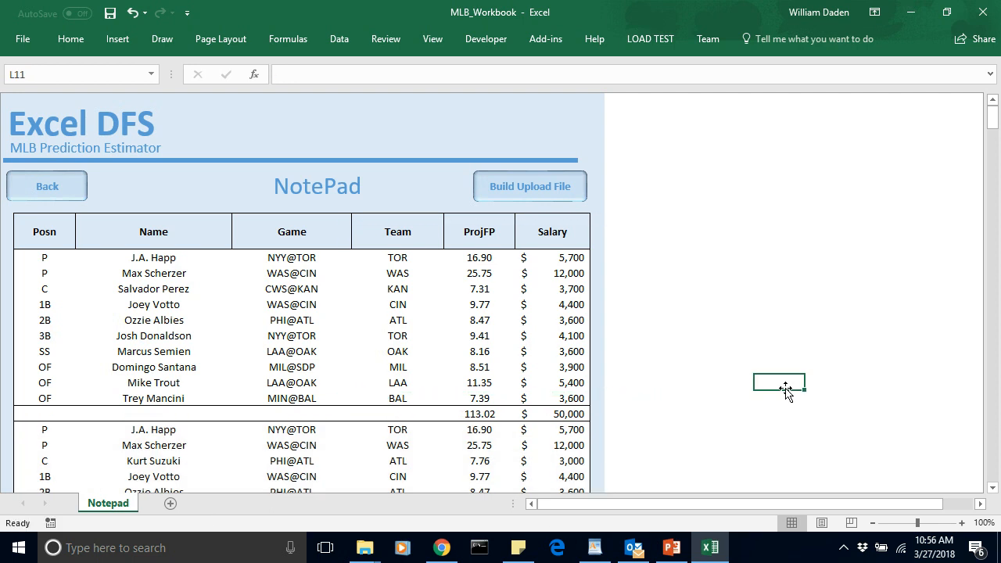
Step: Review both DraftKings lineups in the Notepad and build their upload file using the DKUploadTemplate file from Downloads
{"action": "left_click", "coordinate": [993, 489]}
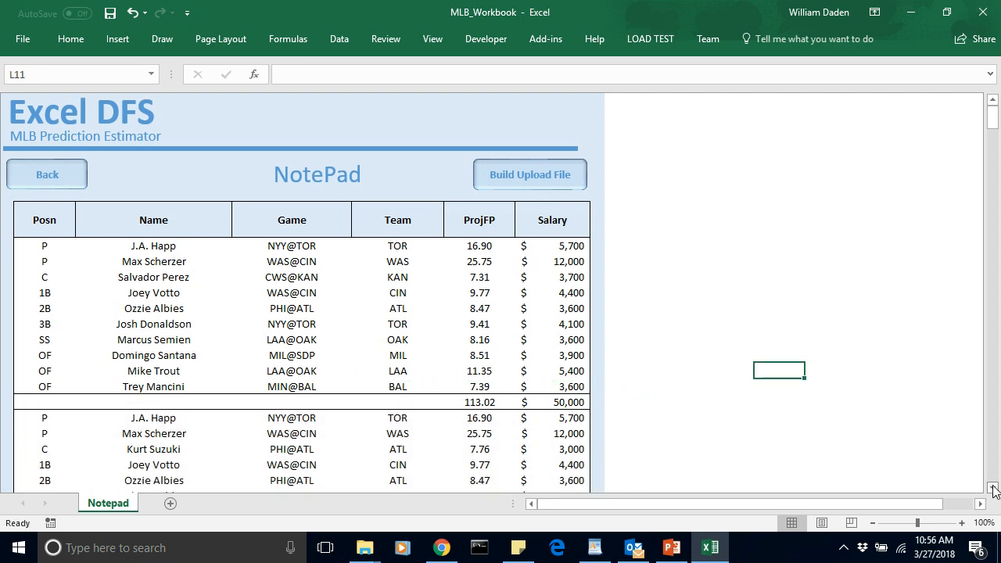
{"action": "left_click", "coordinate": [993, 488]}
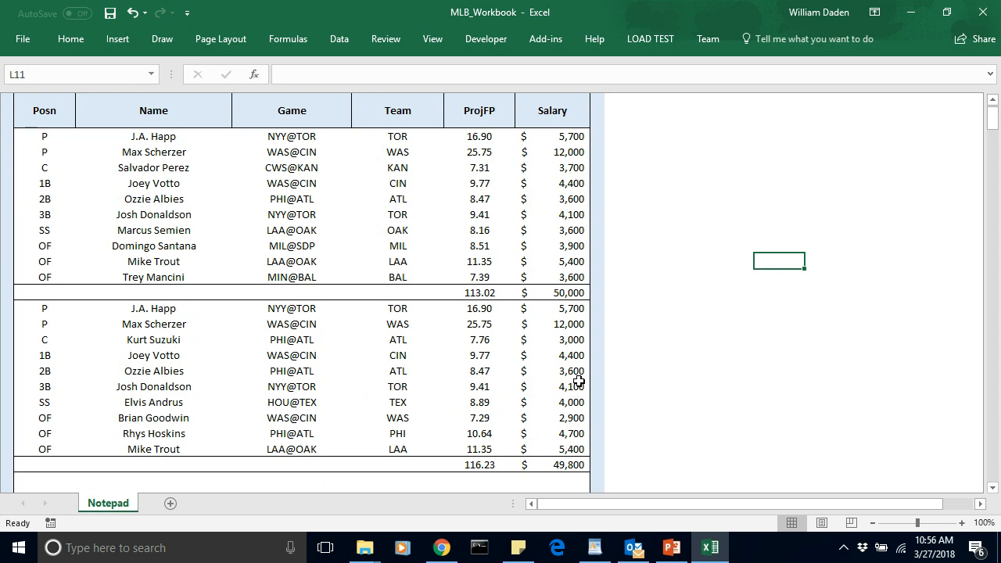
{"action": "left_click", "coordinate": [579, 419]}
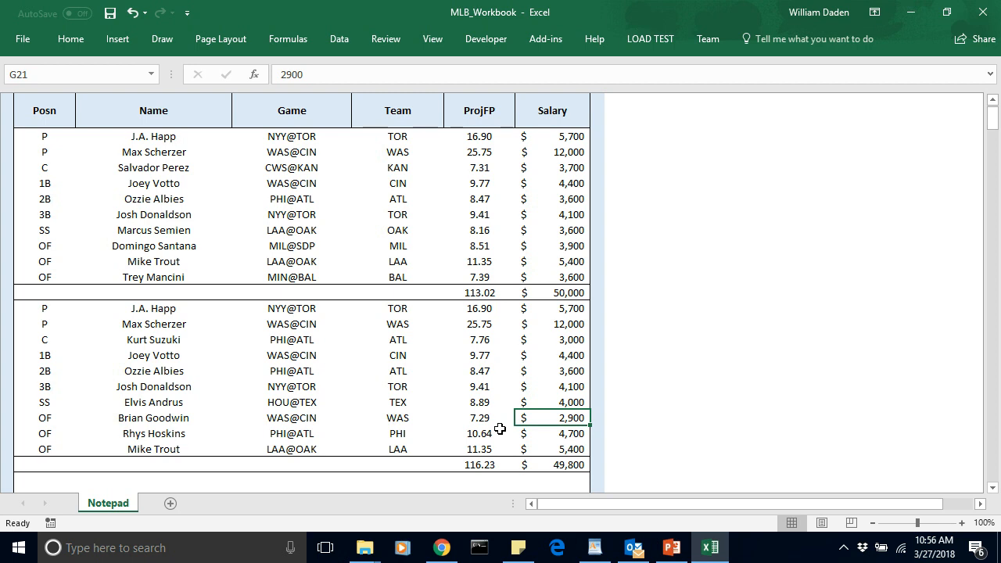
{"action": "left_click", "coordinate": [748, 310]}
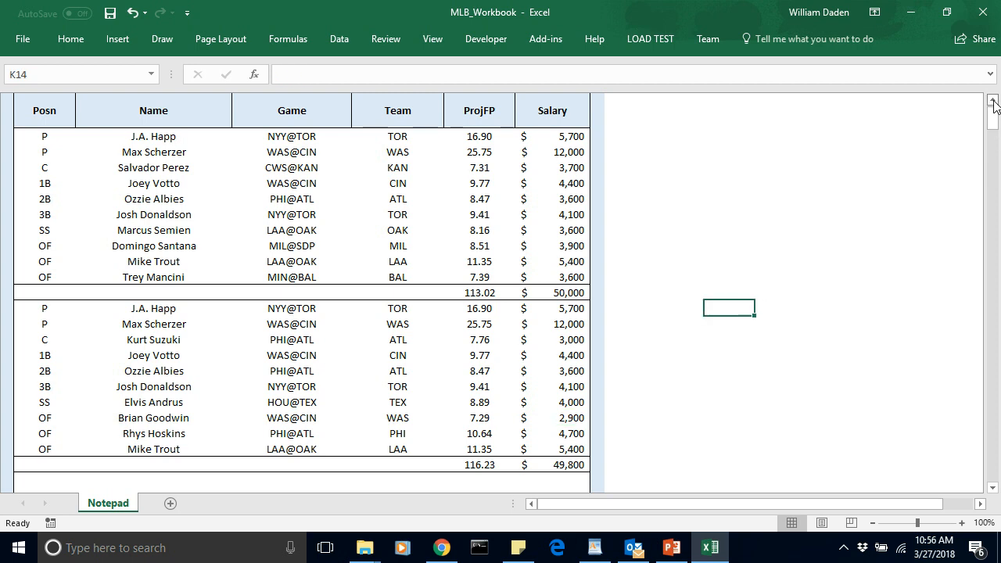
{"action": "left_click", "coordinate": [993, 101]}
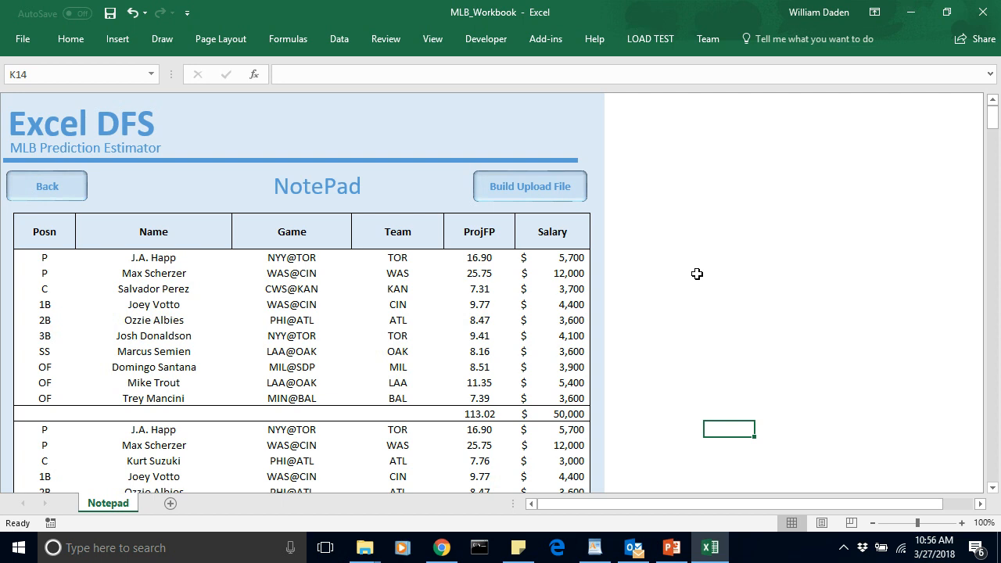
{"action": "left_click", "coordinate": [531, 189]}
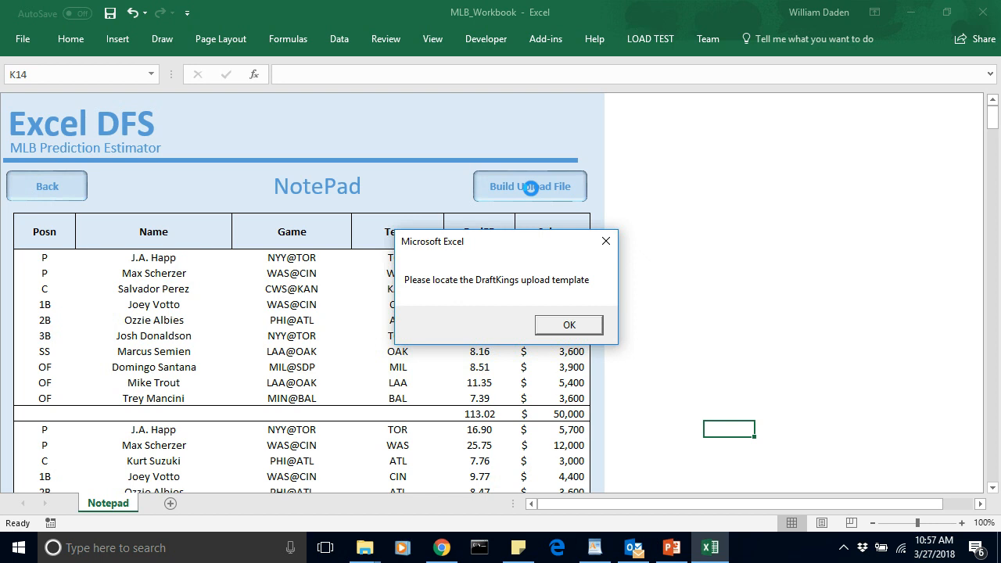
{"action": "left_click", "coordinate": [569, 325]}
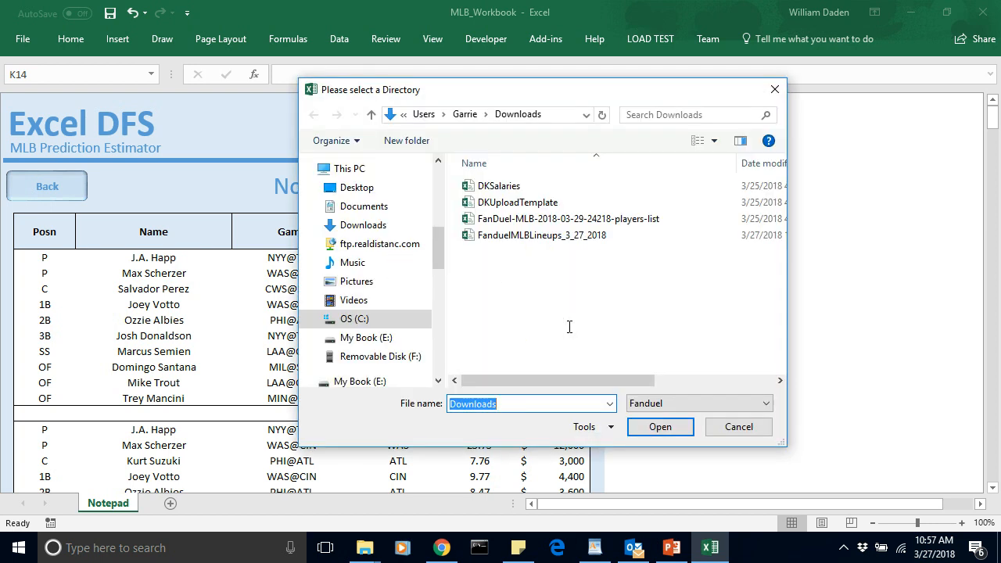
{"action": "left_click", "coordinate": [500, 206]}
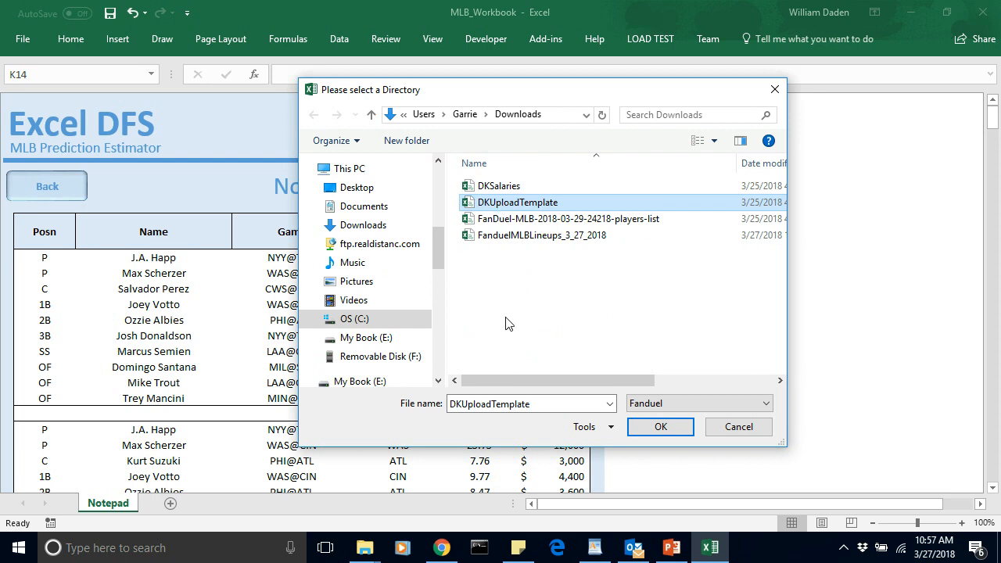
{"action": "left_click", "coordinate": [664, 427]}
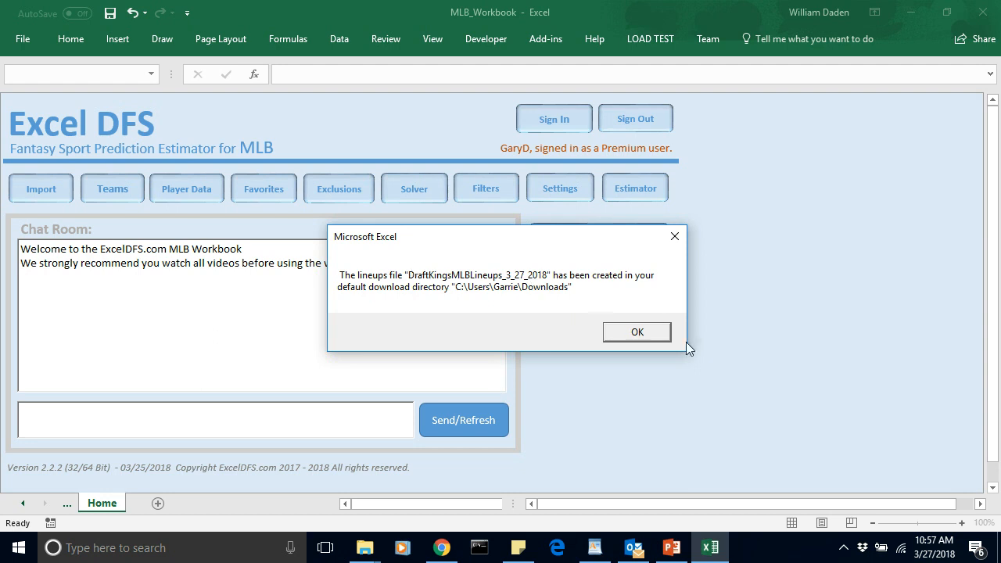
{"action": "left_click", "coordinate": [638, 334]}
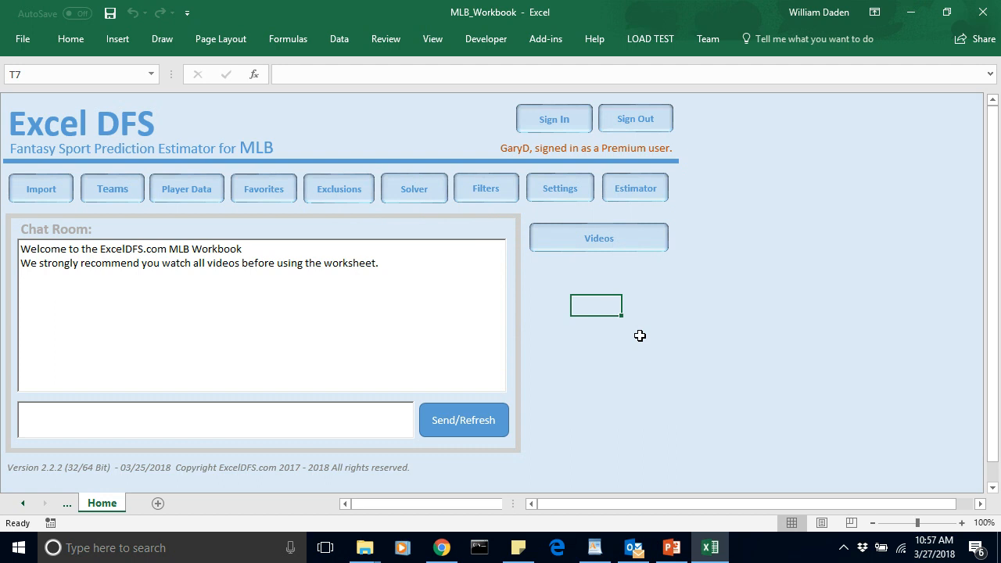
Step: Switch to the Downloads folder, open DraftKingsMLBLineups_3_27_2018, check its two lineup rows, and close the file
{"action": "mouse_move", "coordinate": [369, 551]}
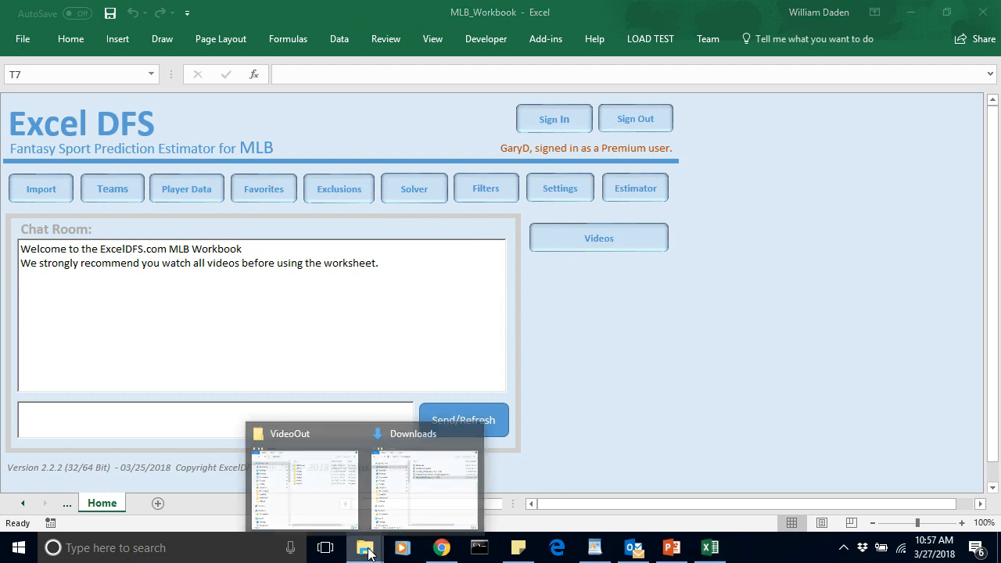
{"action": "left_click", "coordinate": [439, 512]}
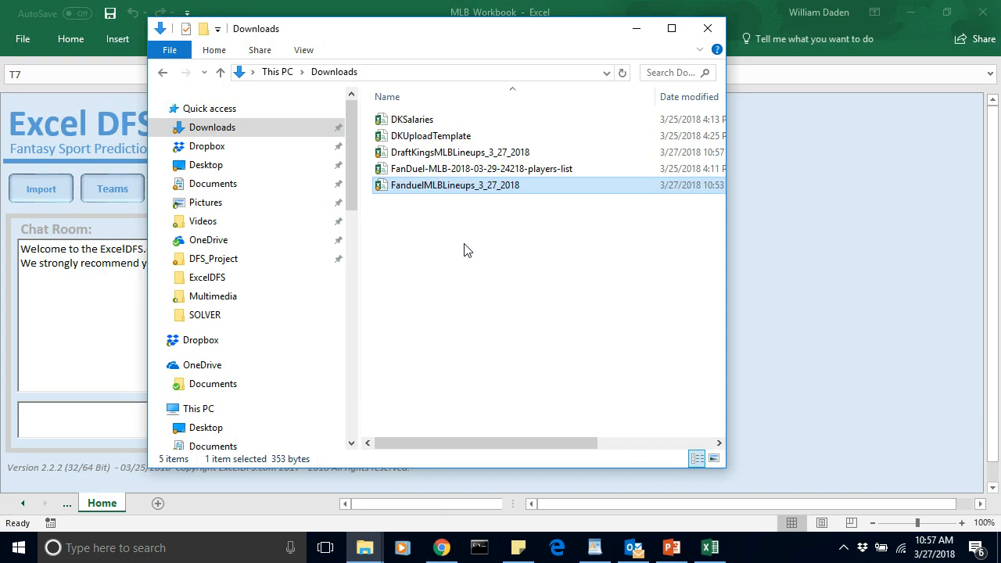
{"action": "left_click", "coordinate": [443, 152]}
{"action": "double_click", "coordinate": [406, 154]}
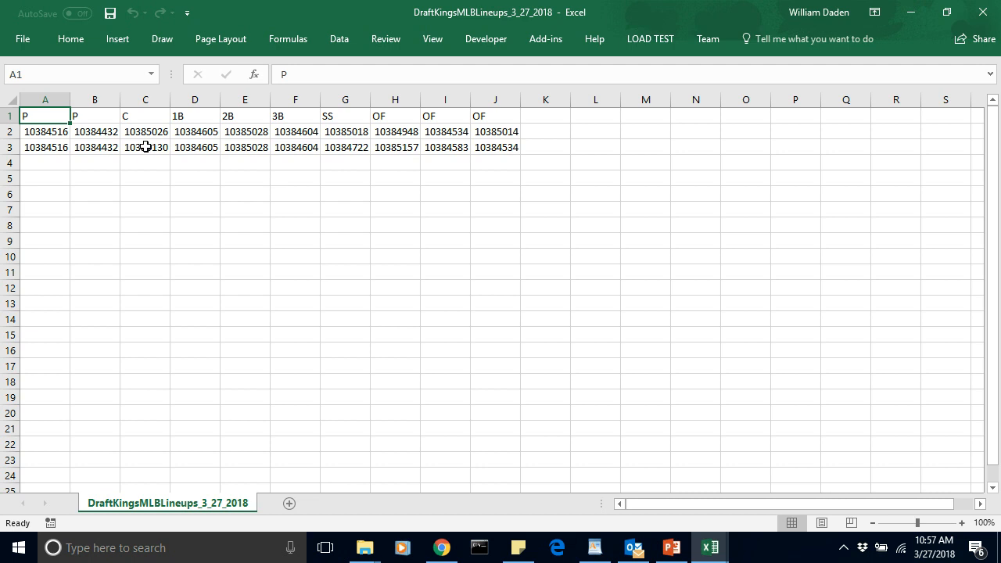
{"action": "left_click", "coordinate": [43, 133]}
{"action": "left_click", "coordinate": [44, 145]}
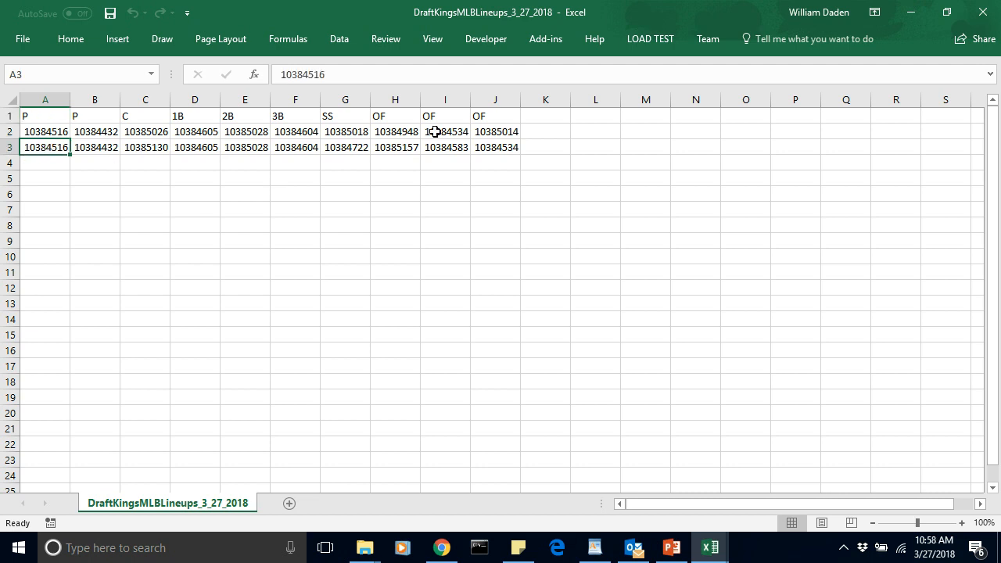
{"action": "left_click", "coordinate": [984, 12]}
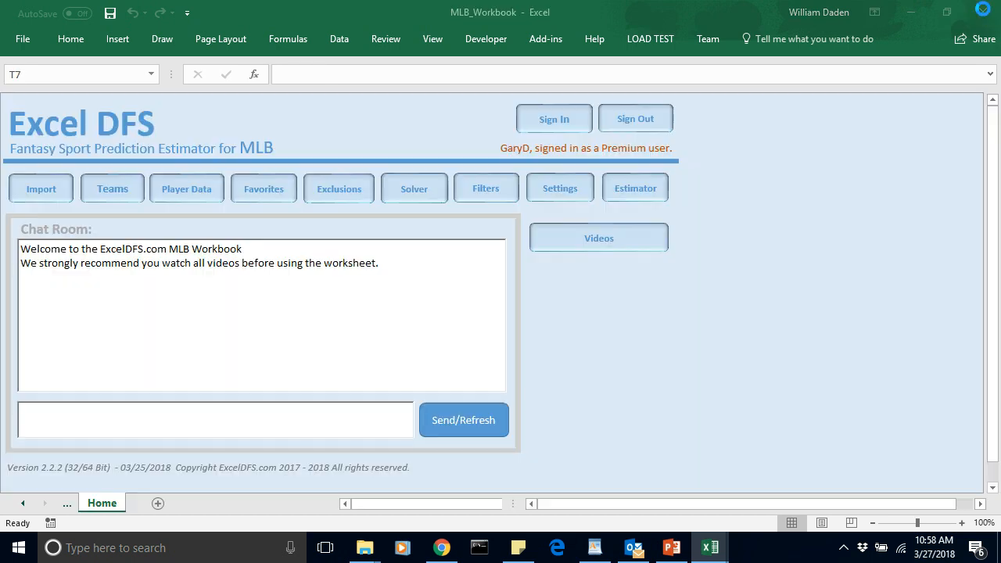
Step: Look over the Fanduel Fantasy Point Estimator page and return to the home page
{"action": "left_click", "coordinate": [592, 272]}
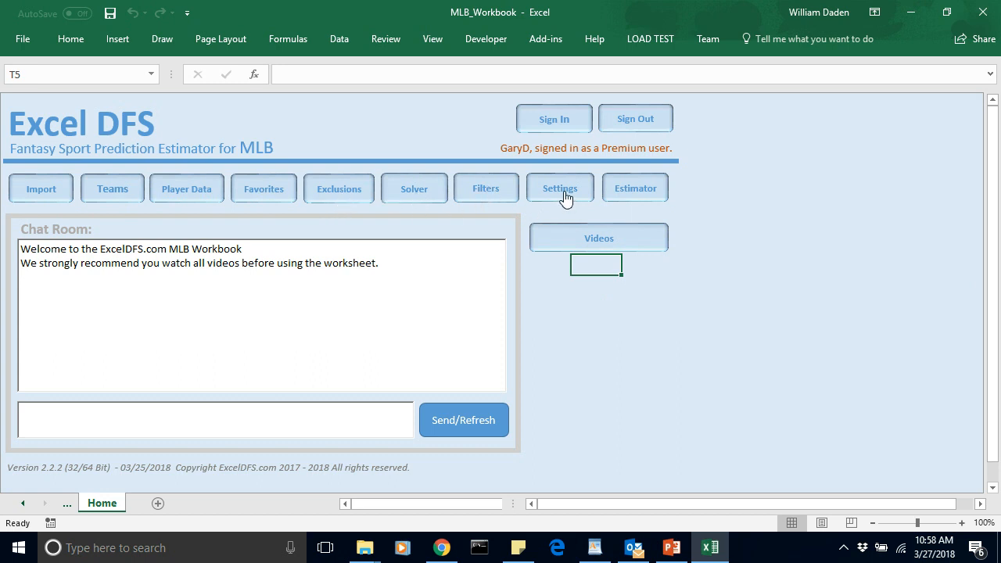
{"action": "left_click", "coordinate": [644, 197]}
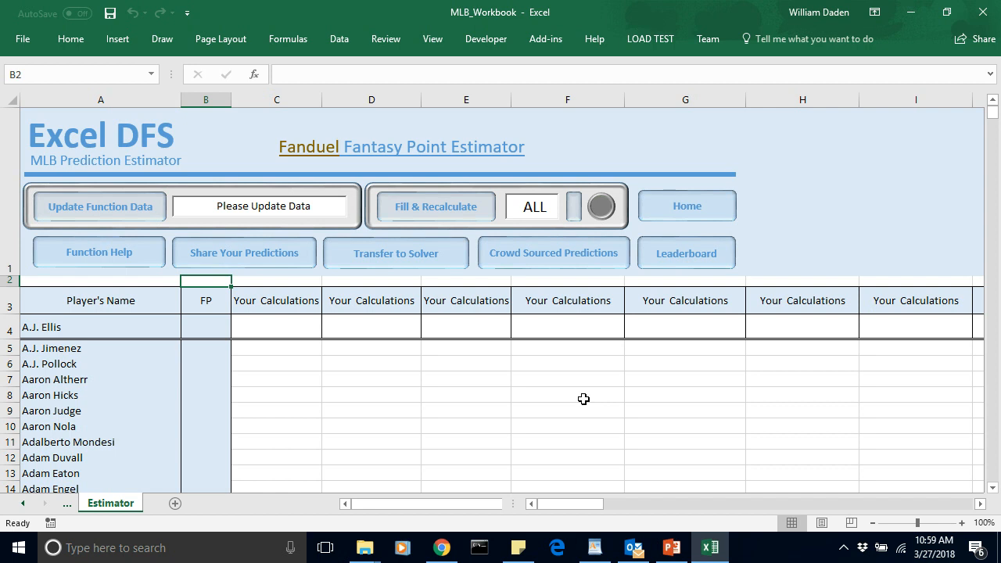
{"action": "left_click", "coordinate": [690, 208]}
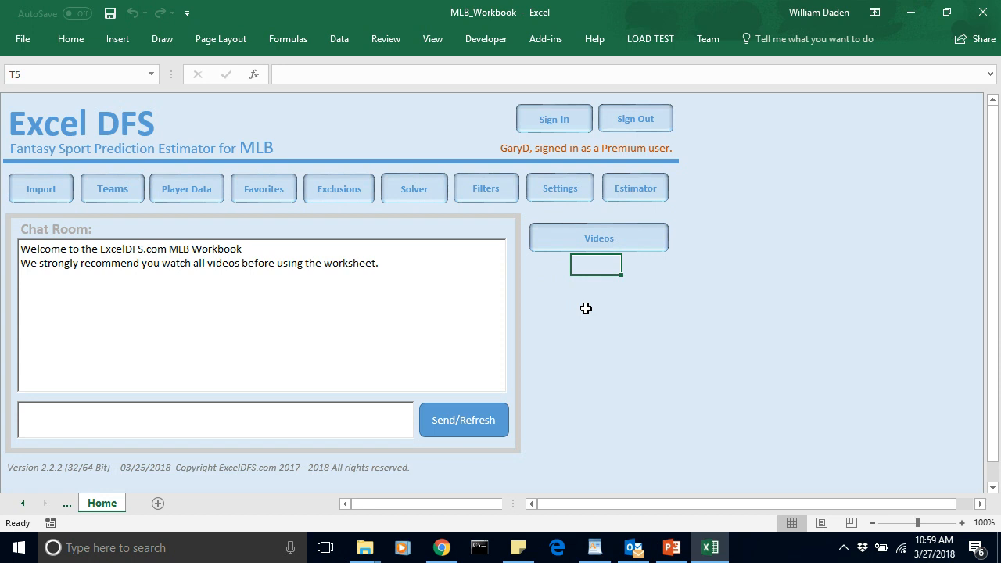
Step: Go to the Name Equivalents table in Settings and copy the Draft Kings name Lance McCullers Jr. into its Fanduel Name cell
{"action": "left_click", "coordinate": [563, 187]}
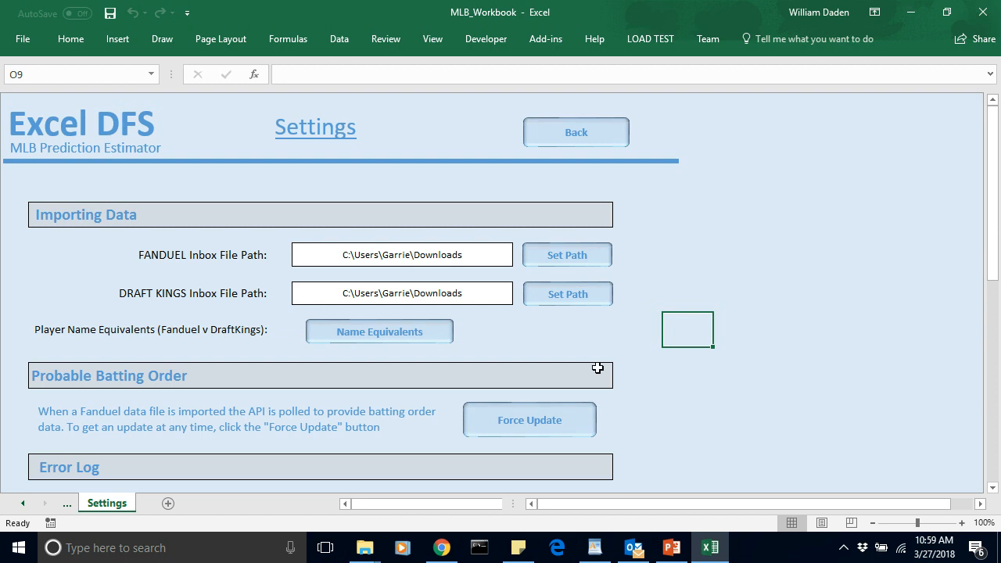
{"action": "left_click", "coordinate": [391, 342]}
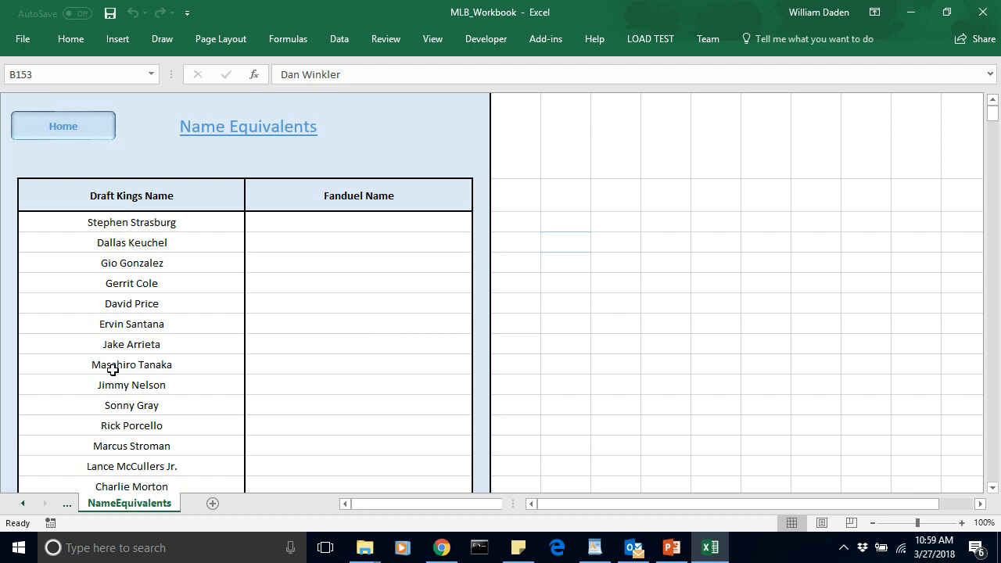
{"action": "left_click", "coordinate": [145, 470]}
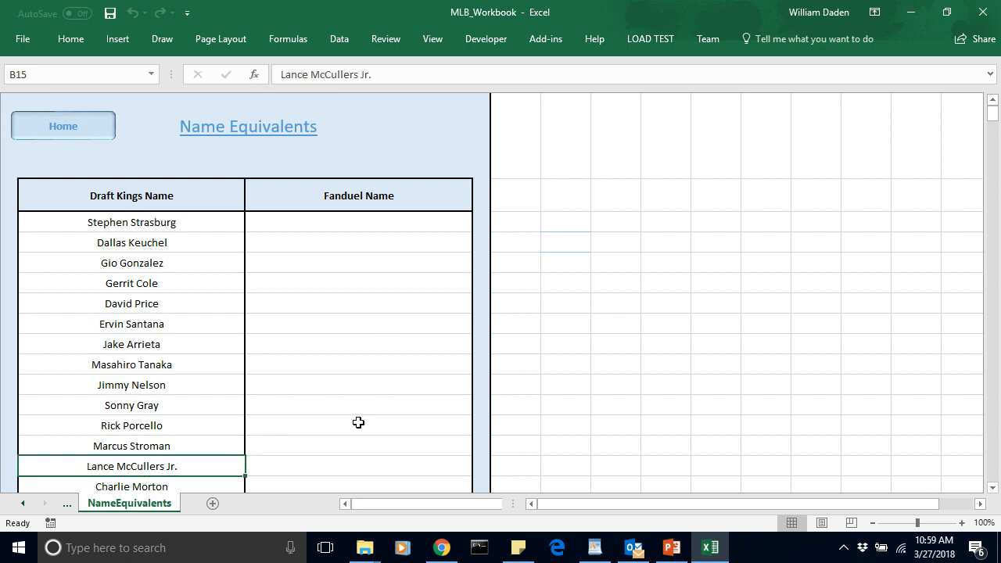
{"action": "left_click", "coordinate": [342, 467]}
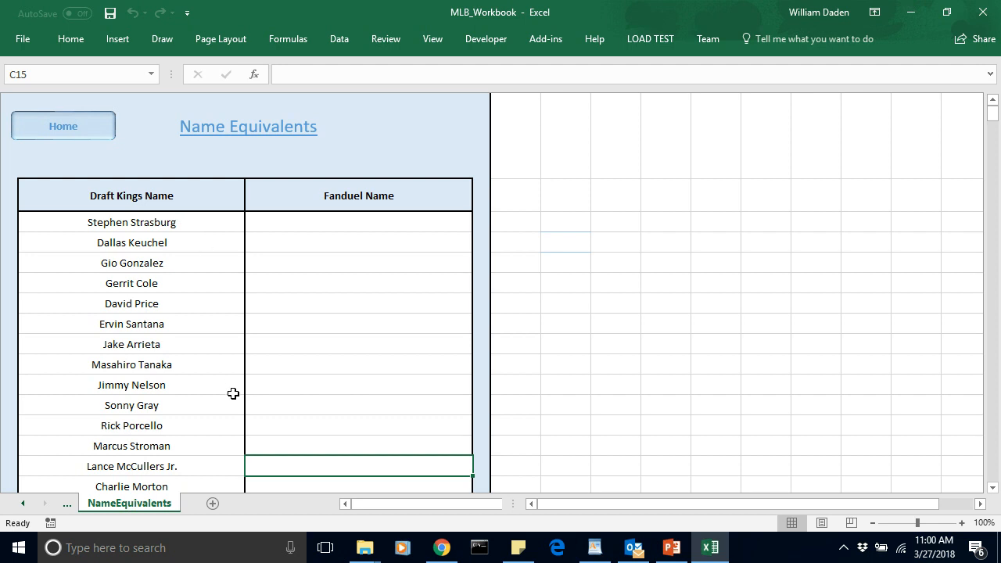
{"action": "left_click", "coordinate": [162, 466]}
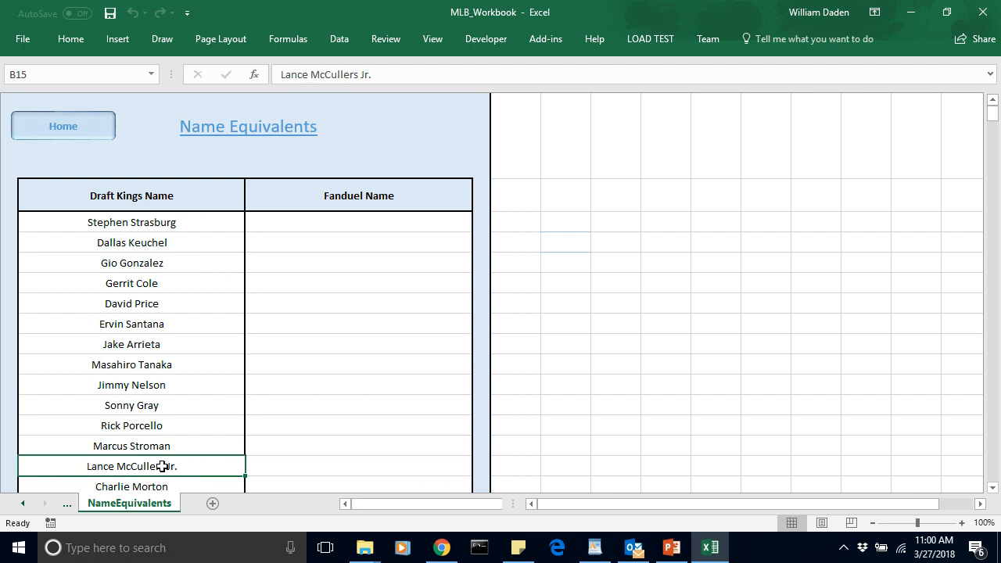
{"action": "key", "text": "ctrl+c"}
{"action": "left_click", "coordinate": [303, 466]}
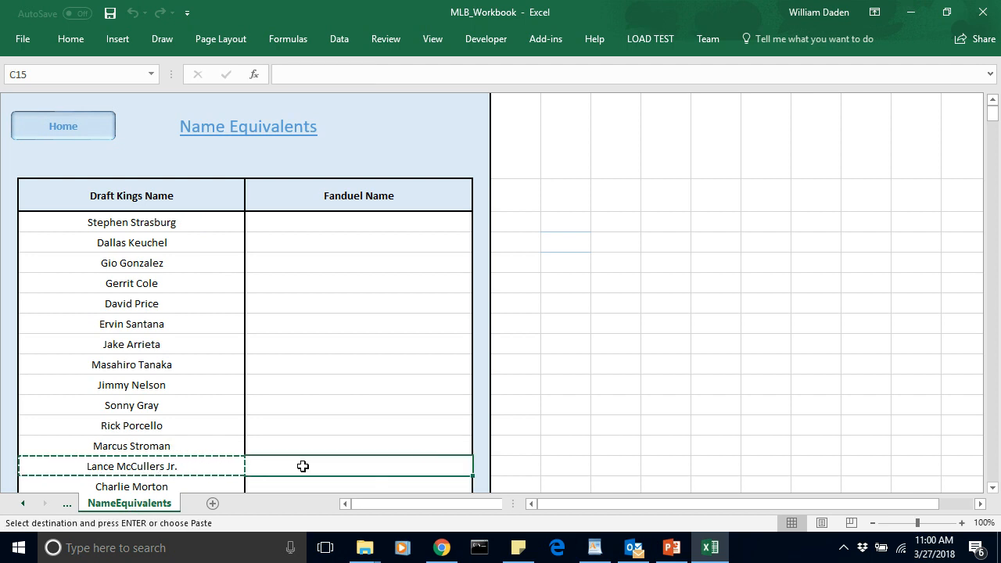
{"action": "key", "text": "ctrl+v"}
{"action": "left_click", "coordinate": [333, 420]}
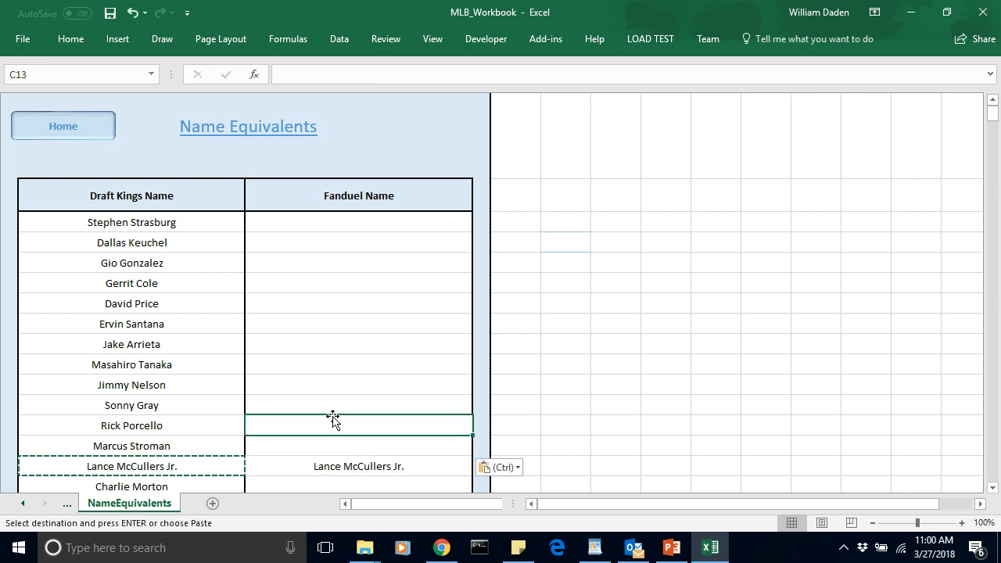
Step: Change the copied Fanduel name to Lance McCullers Jnr and return to the Settings page
{"action": "left_click", "coordinate": [366, 473]}
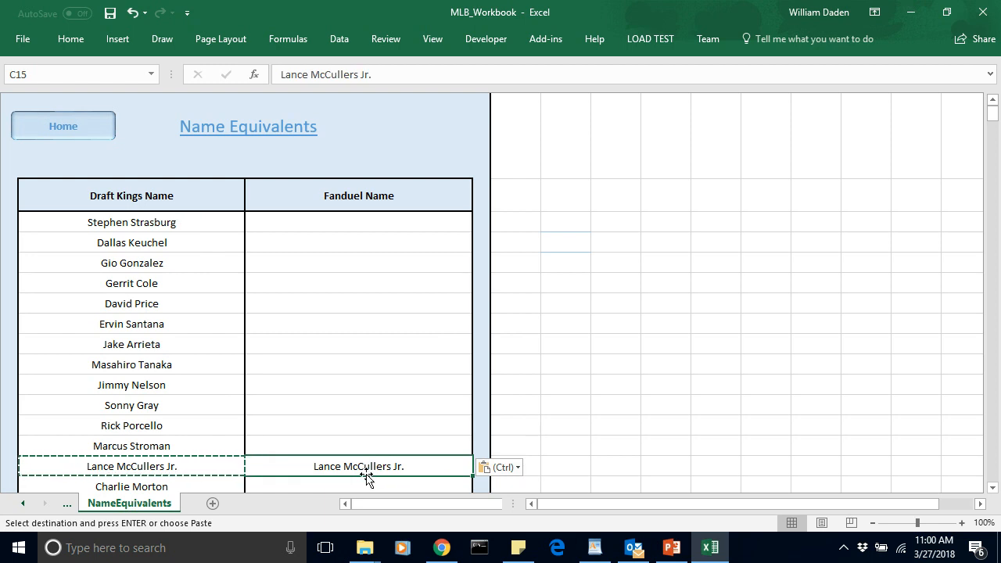
{"action": "left_click", "coordinate": [375, 75]}
{"action": "key", "text": "BackSpace"}
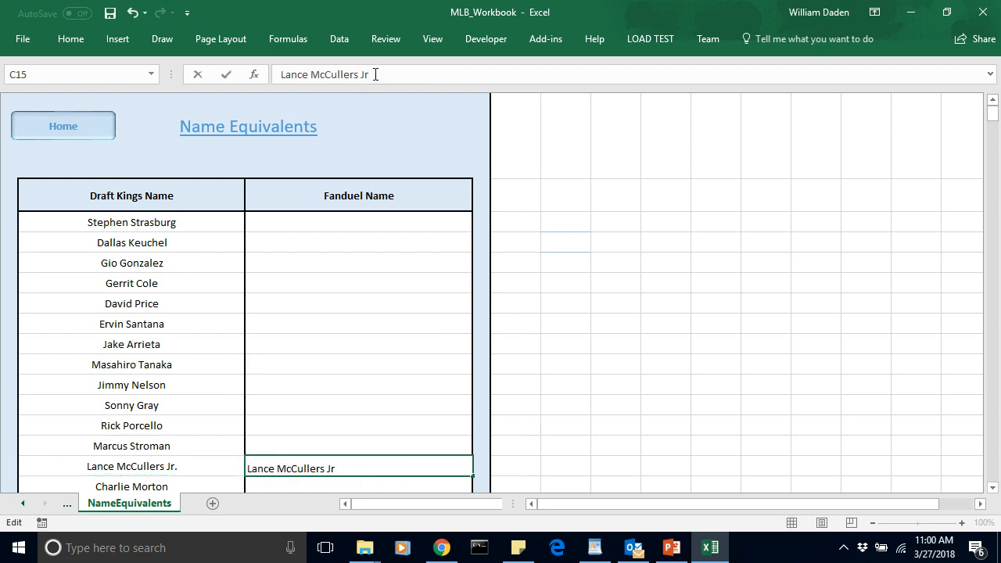
{"action": "key", "text": "BackSpace"}
{"action": "type", "text": "nr"}
{"action": "left_click", "coordinate": [595, 431]}
{"action": "left_click", "coordinate": [564, 427]}
{"action": "key", "text": "Escape"}
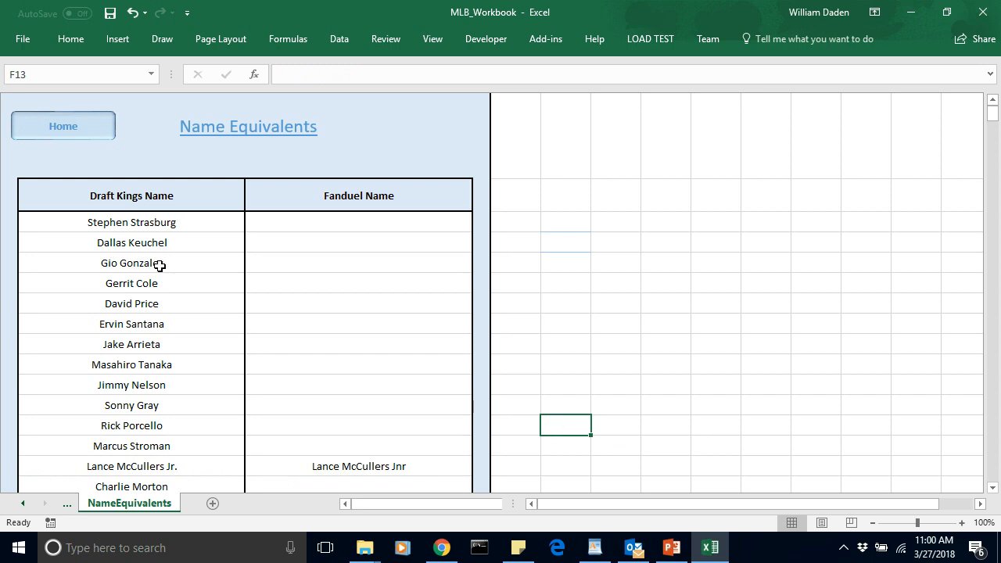
{"action": "left_click", "coordinate": [72, 133]}
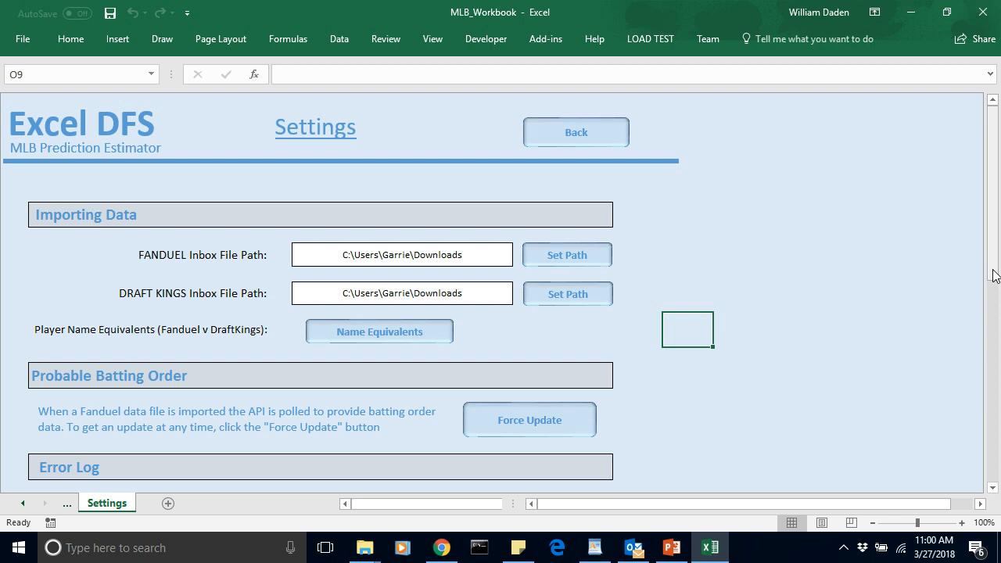
Step: Force an update of the probable batting order data, check the error log, and return to Settings
{"action": "left_click_drag", "start_coordinate": [995, 276], "coordinate": [996, 286]}
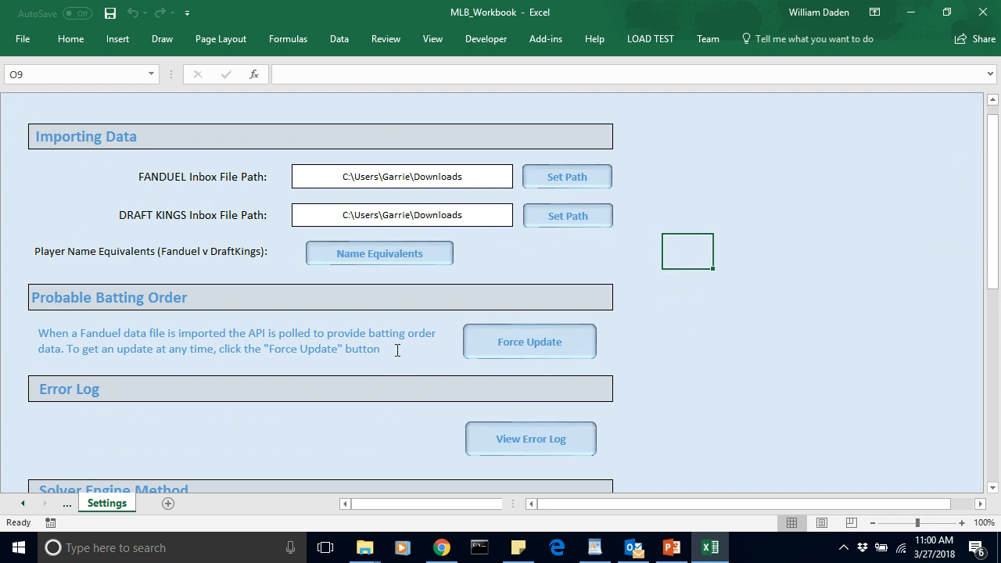
{"action": "left_click", "coordinate": [408, 398]}
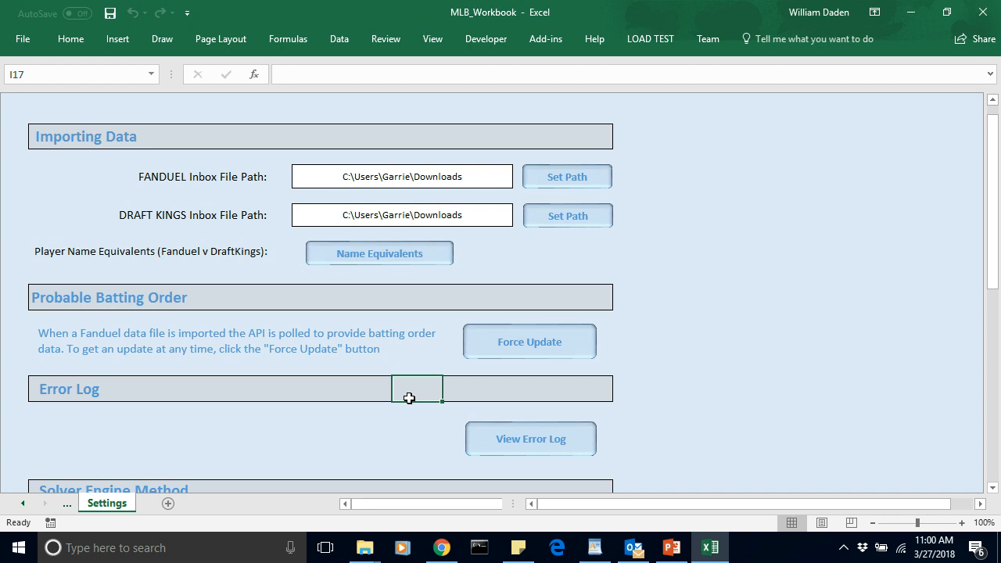
{"action": "left_click", "coordinate": [544, 344]}
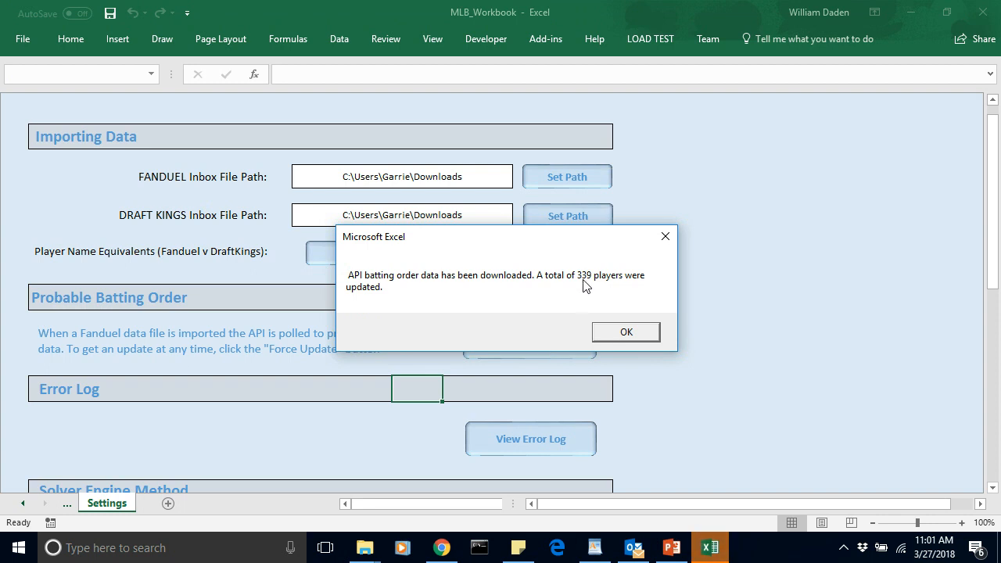
{"action": "left_click", "coordinate": [631, 334]}
{"action": "left_click", "coordinate": [530, 446]}
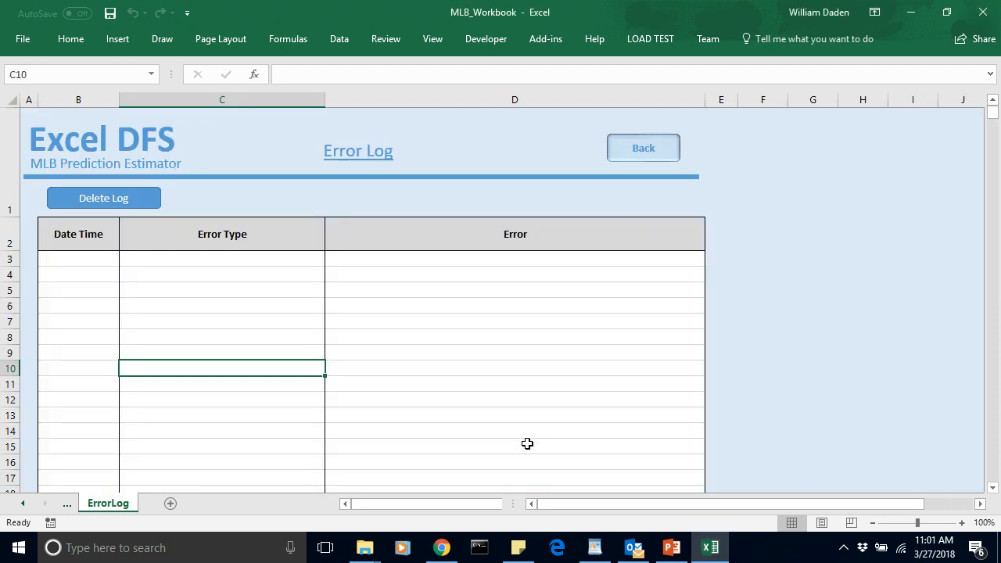
{"action": "left_click", "coordinate": [648, 150]}
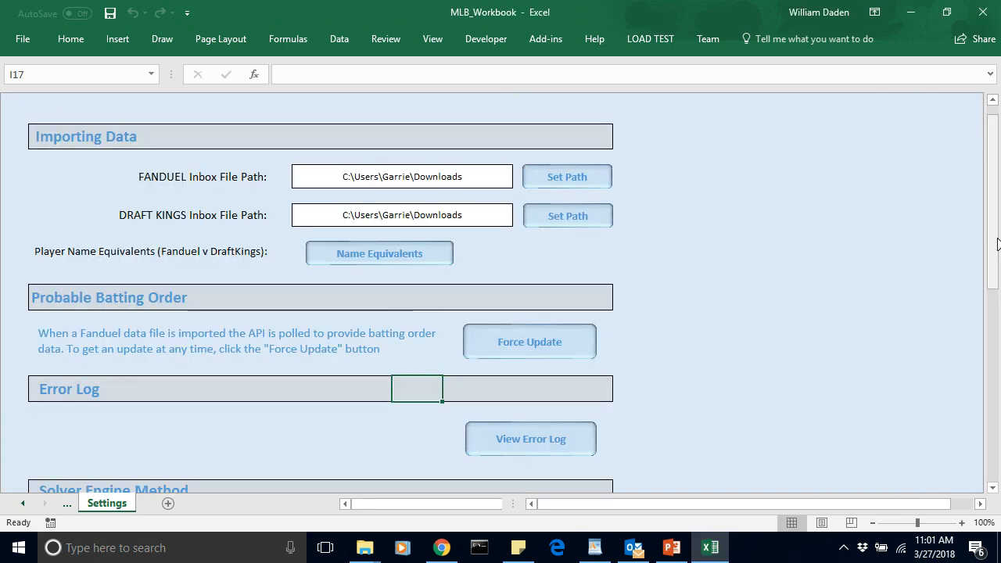
Step: Examine the choices offered for the Solver Engine Method in Settings without picking another one
{"action": "left_click_drag", "start_coordinate": [994, 213], "coordinate": [1000, 326]}
{"action": "left_click", "coordinate": [542, 296]}
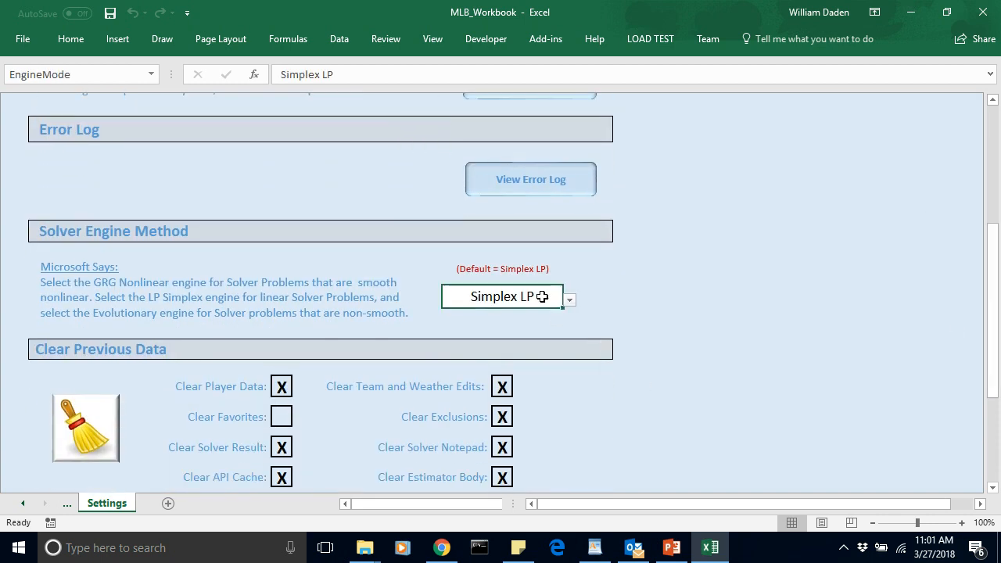
{"action": "left_click", "coordinate": [571, 300]}
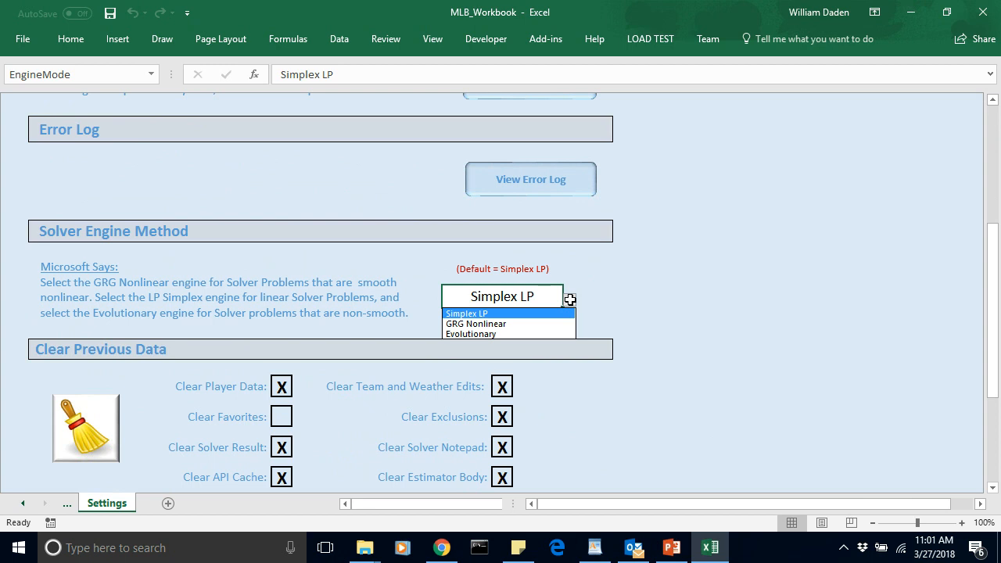
{"action": "key", "text": "Escape"}
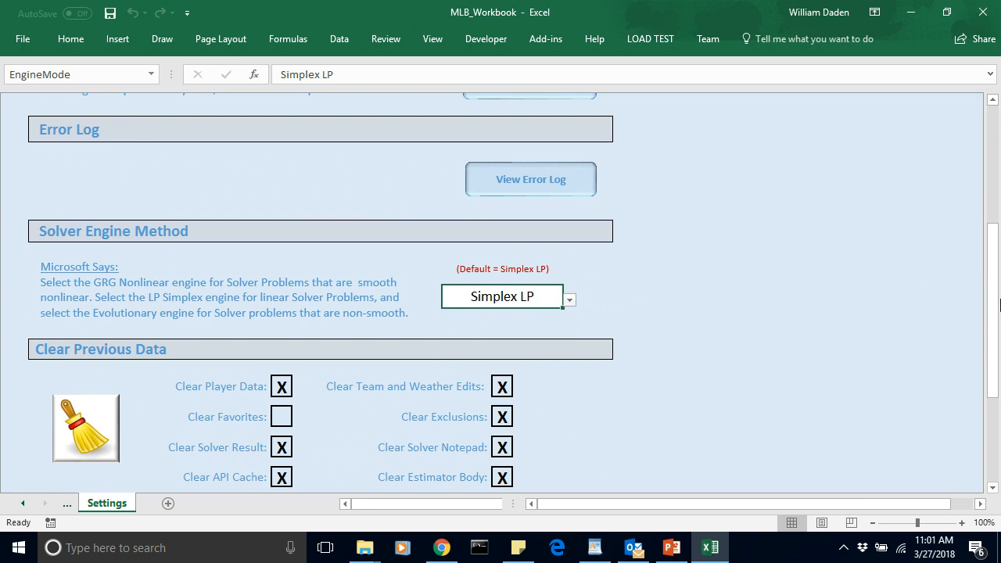
Step: Set the Chat Client's interval between automatic polls to 0 minutes to deactivate polling
{"action": "left_click_drag", "start_coordinate": [995, 295], "coordinate": [996, 343]}
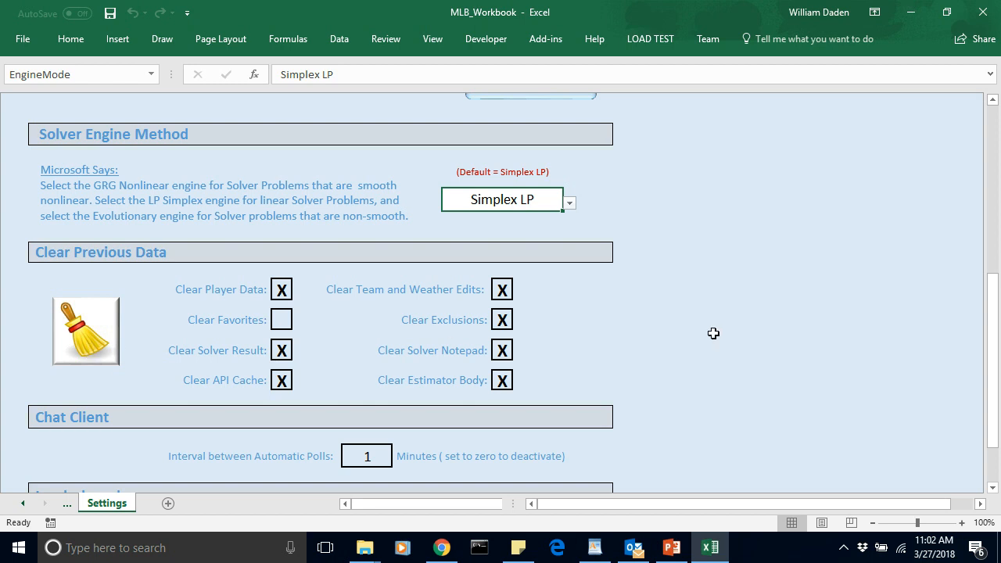
{"action": "left_click_drag", "start_coordinate": [995, 303], "coordinate": [995, 305]}
{"action": "left_click", "coordinate": [378, 409]}
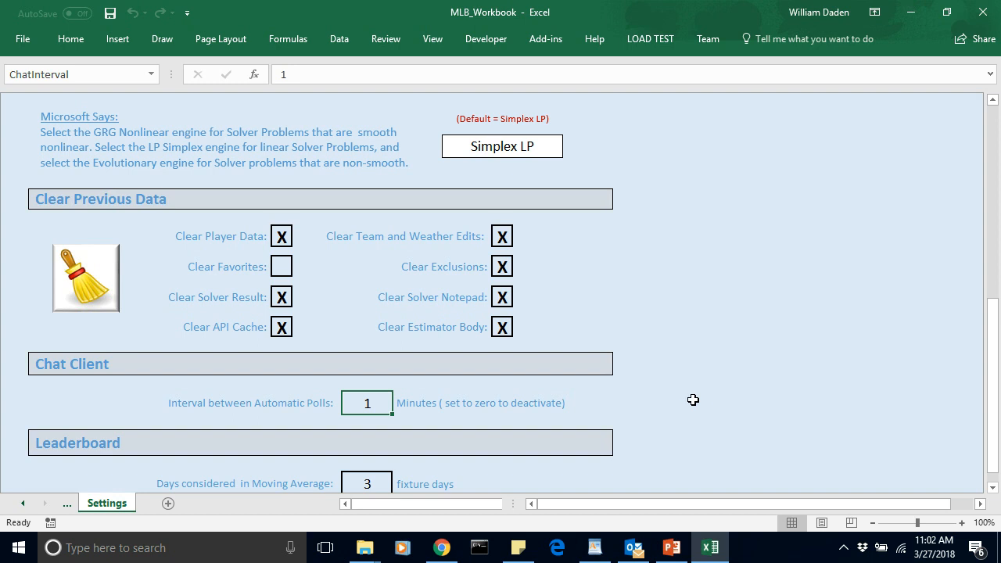
{"action": "left_click", "coordinate": [693, 399]}
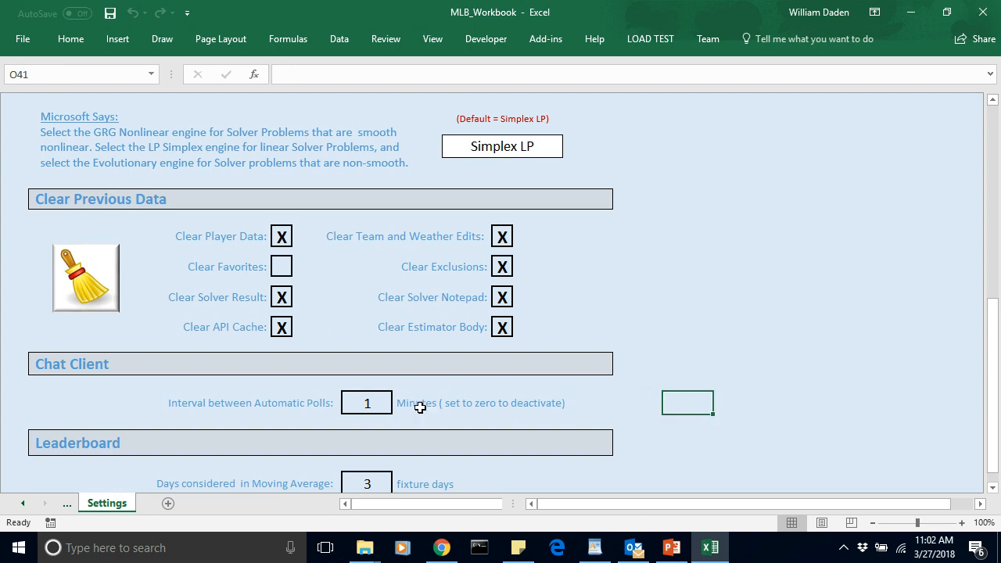
{"action": "left_click", "coordinate": [369, 403]}
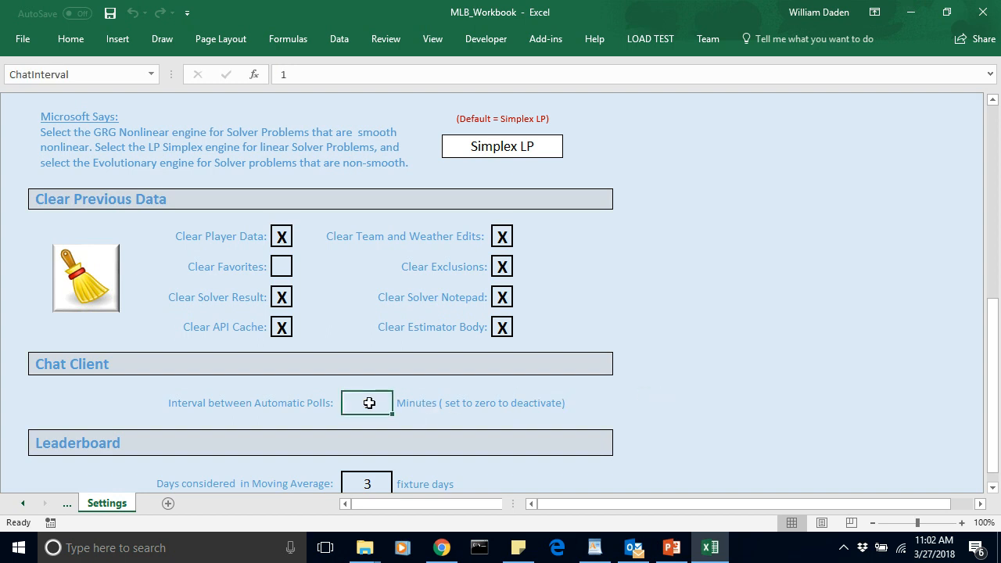
{"action": "type", "text": "0"}
{"action": "left_click", "coordinate": [656, 412]}
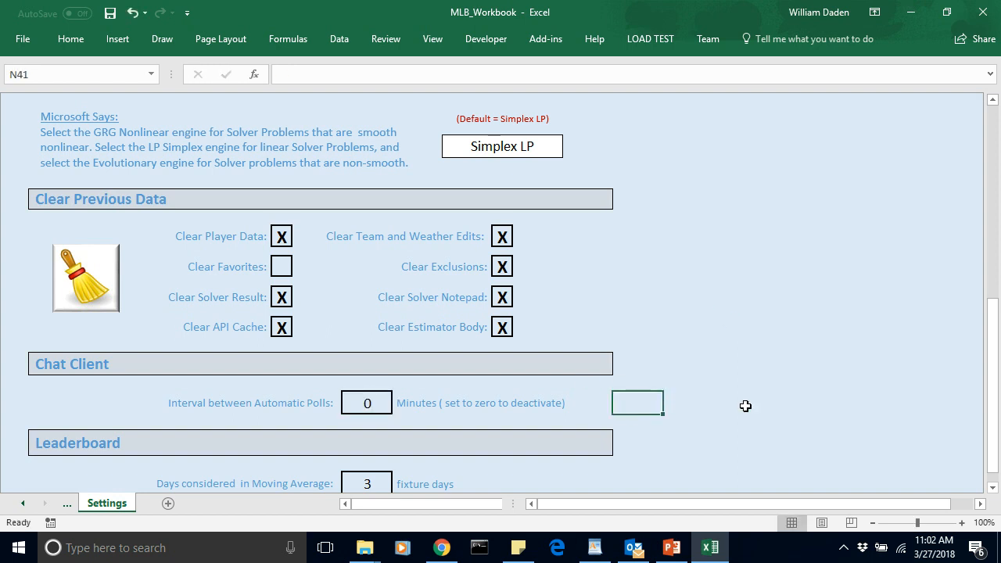
Step: Check the Leaderboard moving average setting at the end of the Settings page and return to the home page
{"action": "left_click_drag", "start_coordinate": [992, 435], "coordinate": [989, 462]}
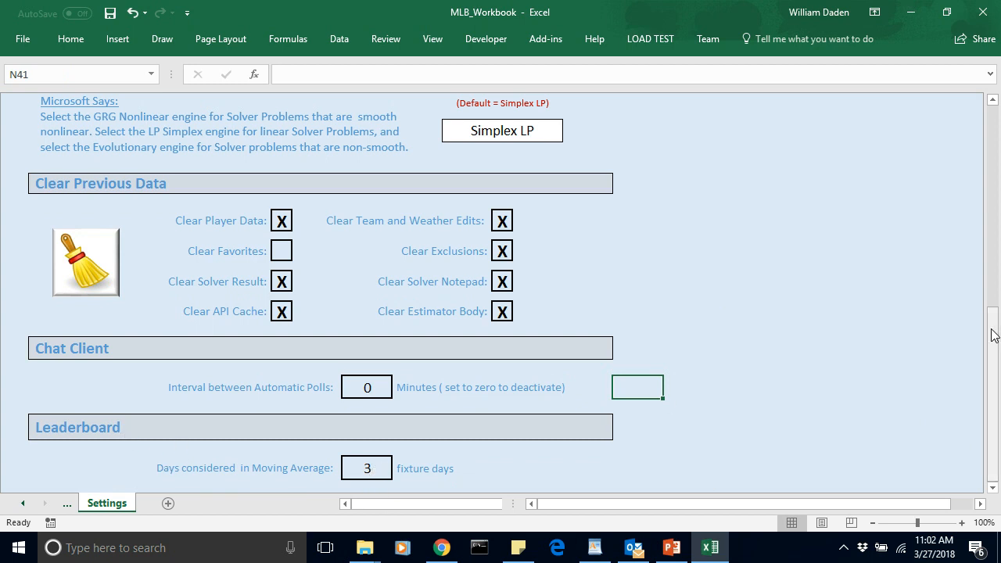
{"action": "left_click_drag", "start_coordinate": [994, 335], "coordinate": [992, 104]}
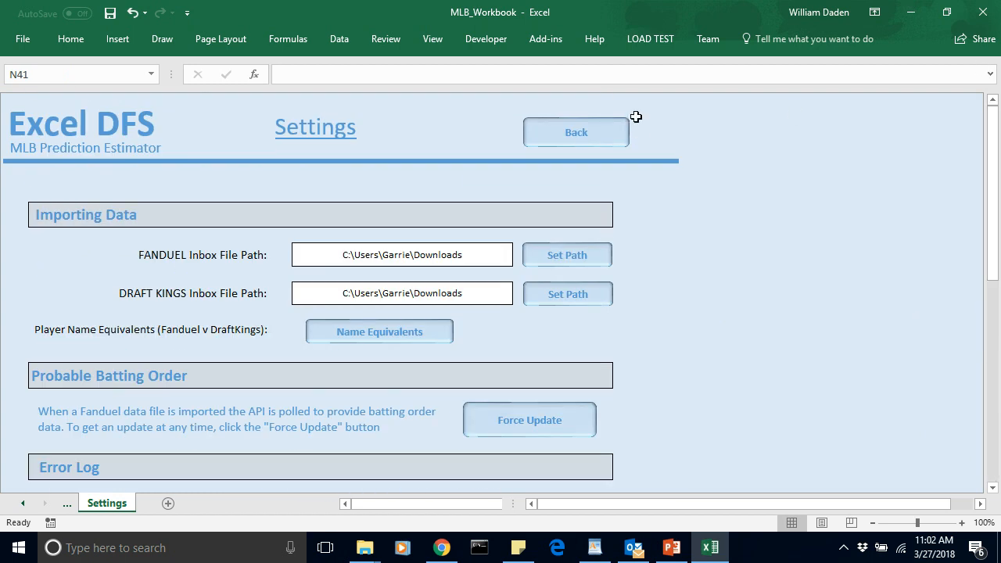
{"action": "left_click", "coordinate": [587, 141]}
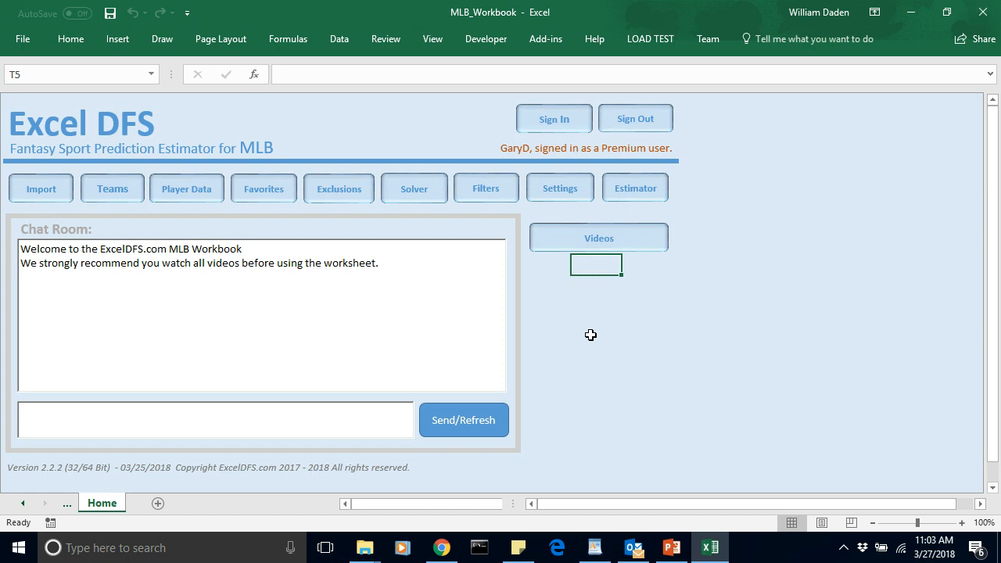